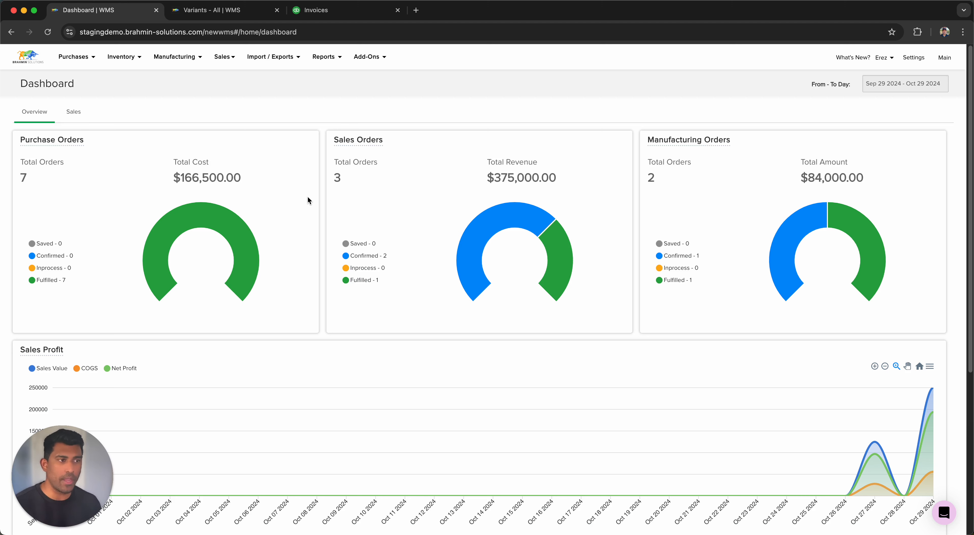
Open the QuickBooks accounting integration from the list of available integrations.
click(366, 54)
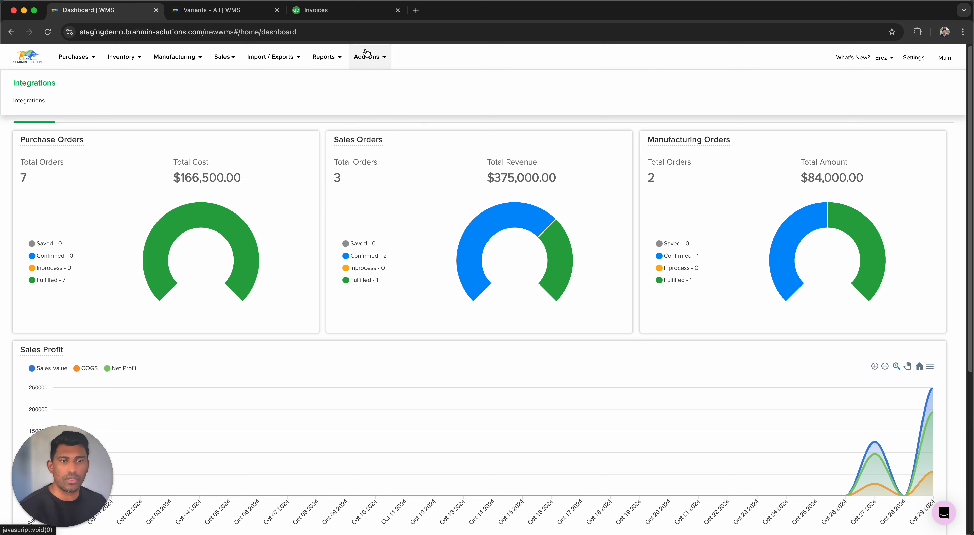
click(39, 102)
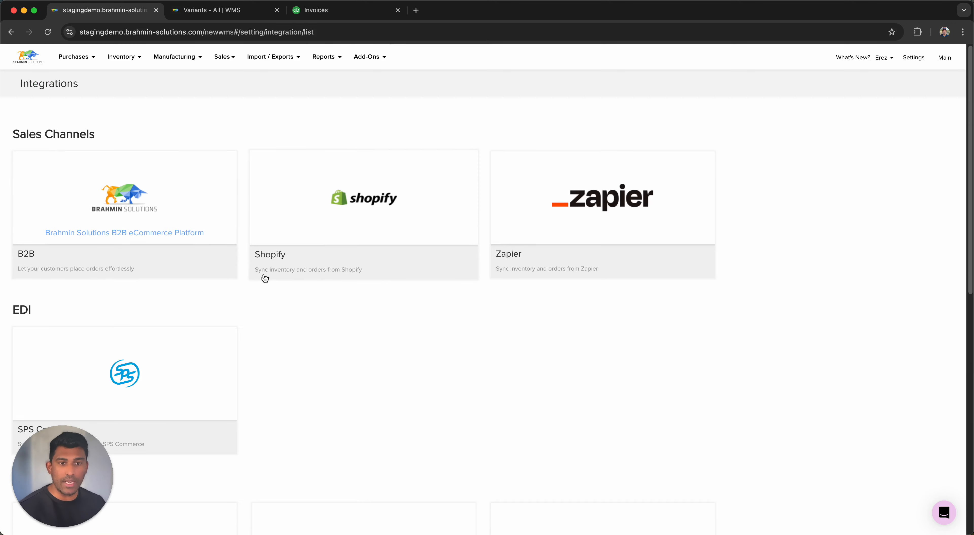
scroll(264, 279, down, 15)
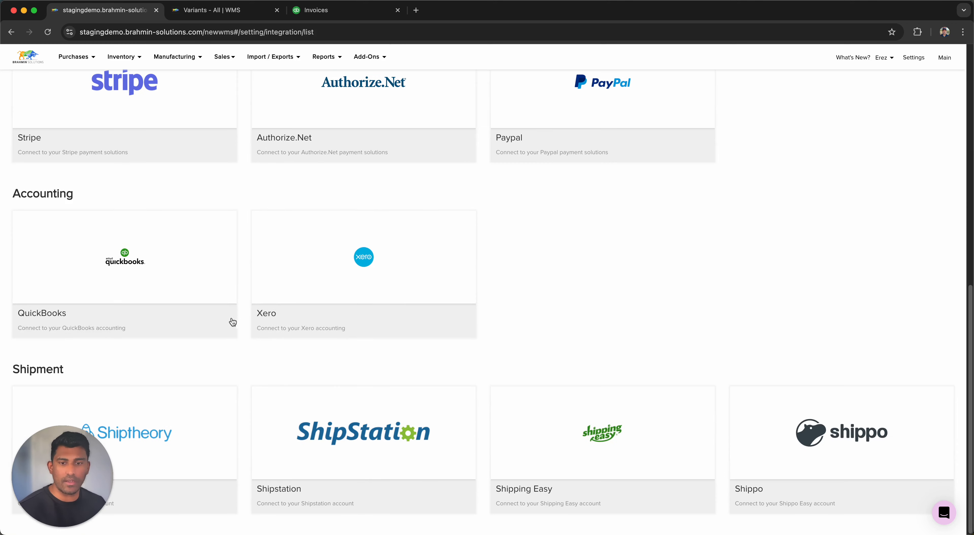
click(175, 286)
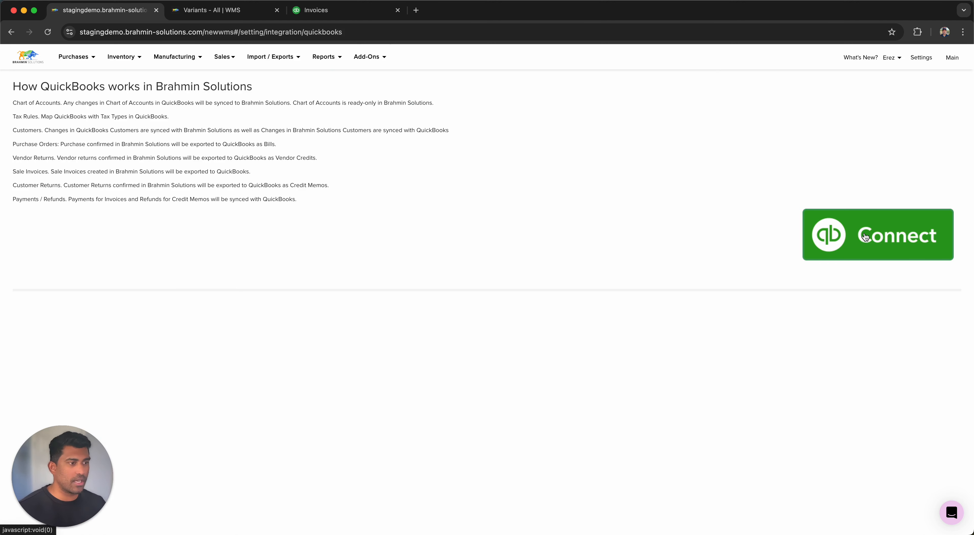
Connect QuickBooks to the Brahmin SandBox company, authorize data sharing, and answer the referral survey with Brahmin Solutions website.
click(866, 240)
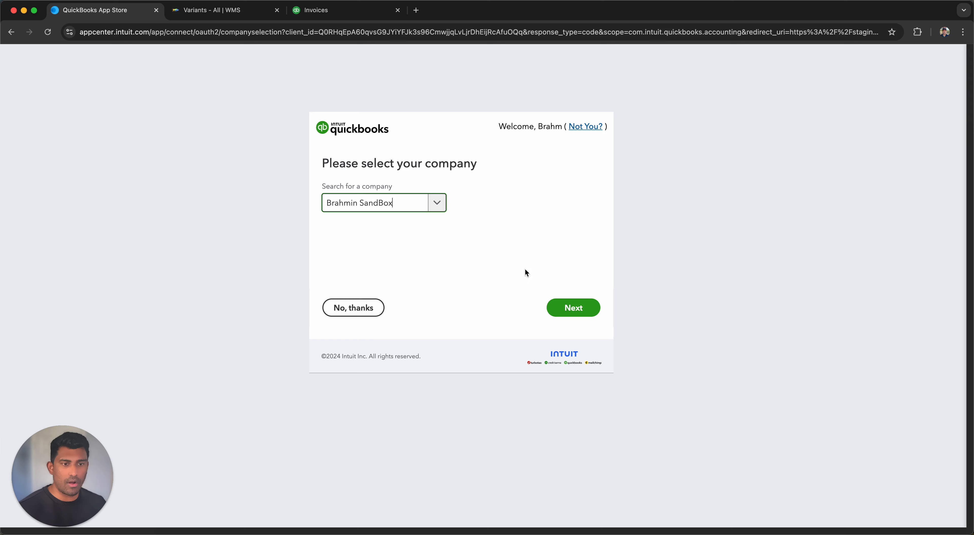
click(574, 307)
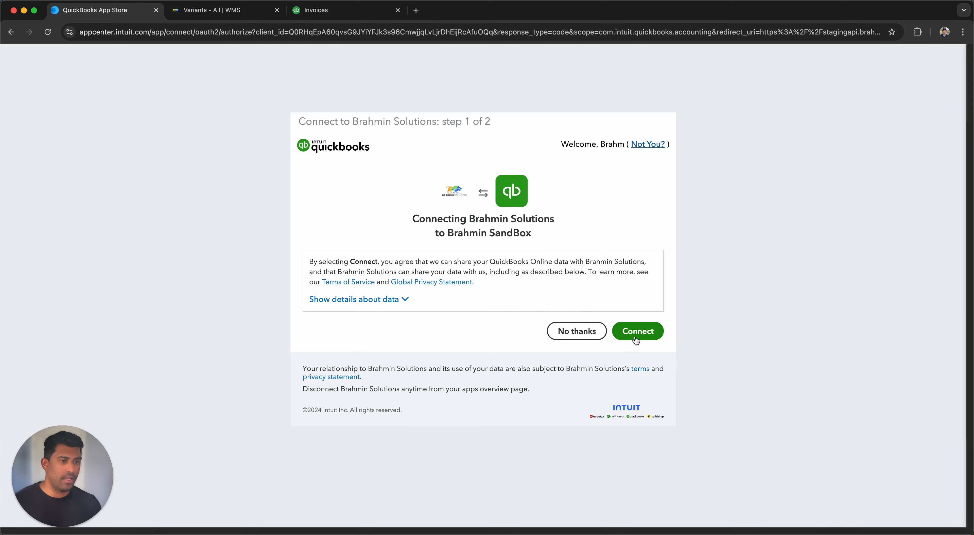
click(636, 332)
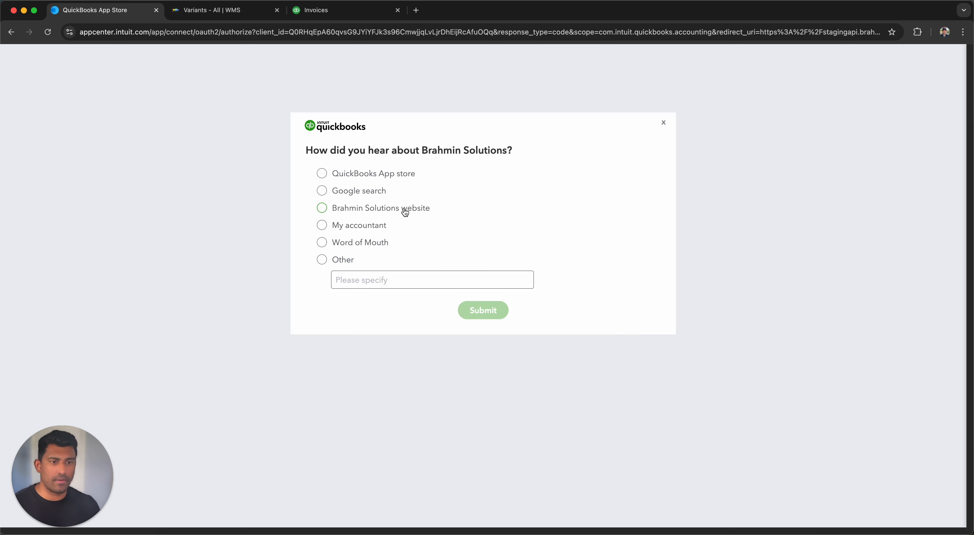
drag(407, 209, 401, 209)
click(418, 209)
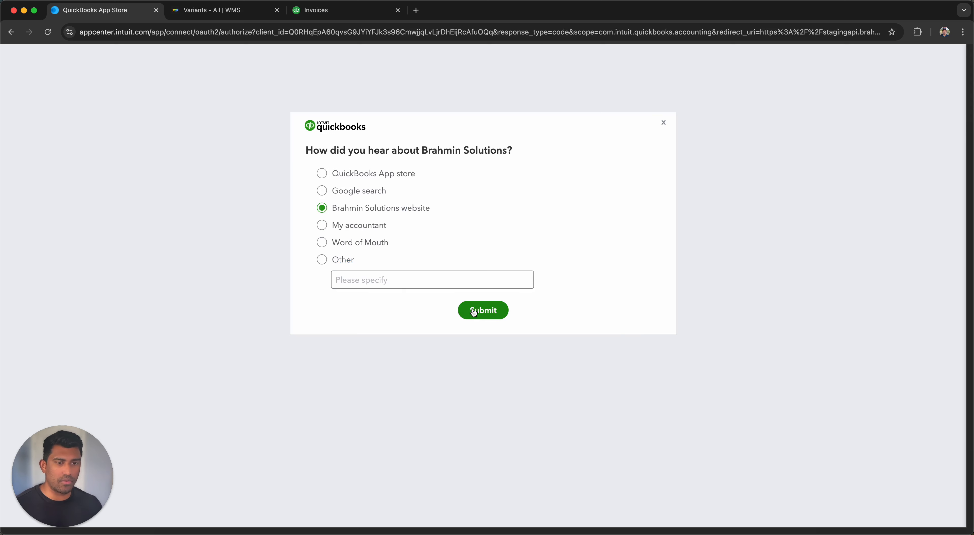
click(471, 312)
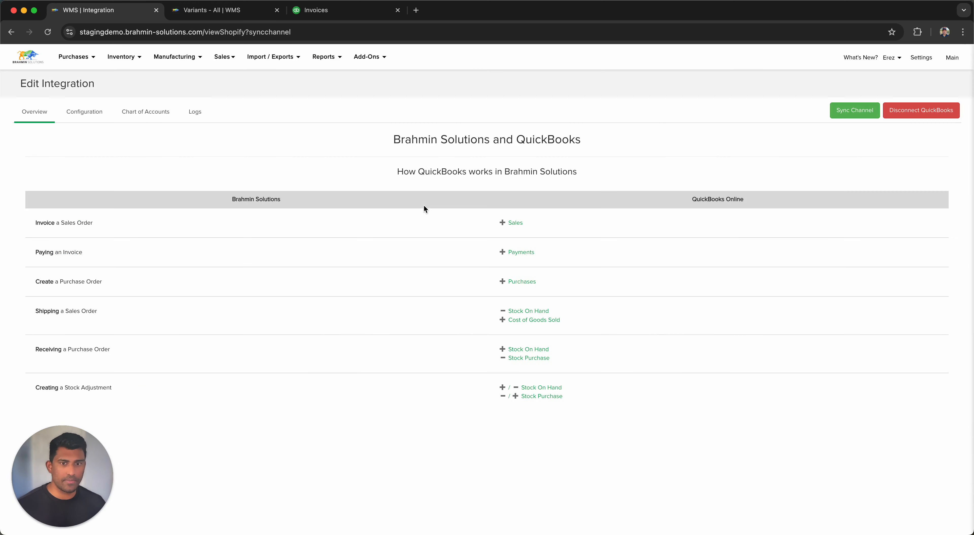
Enable every QuickBooks integration configuration option except Invoice Number and save the configuration.
click(102, 116)
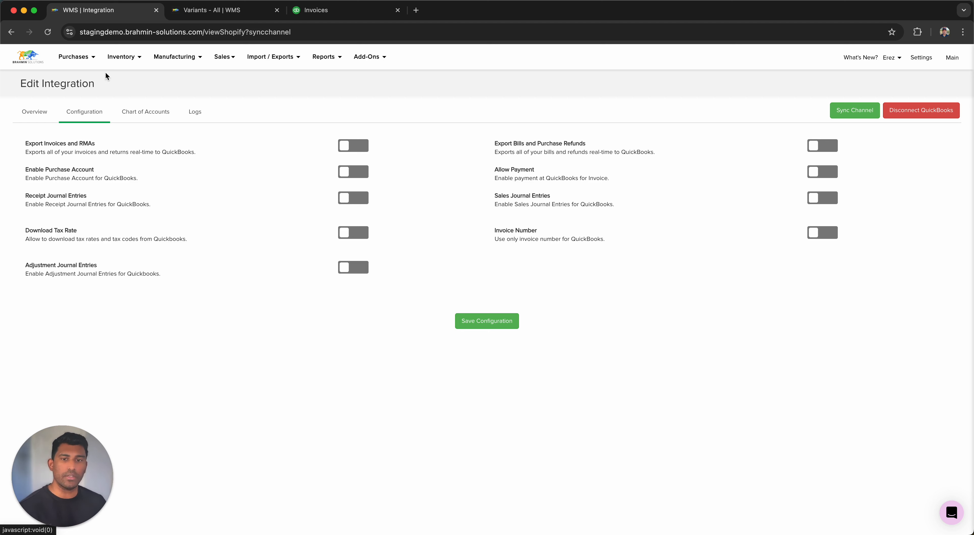
click(350, 150)
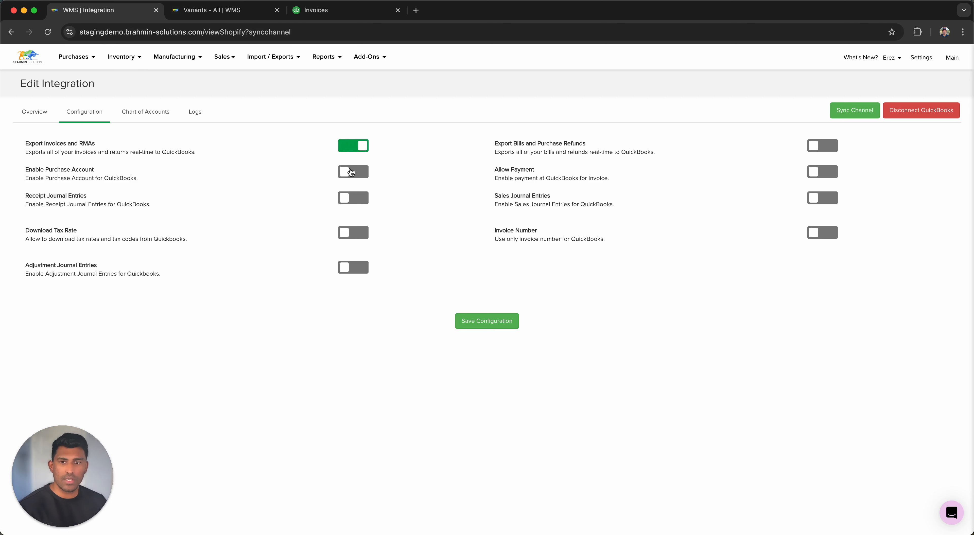
click(352, 172)
click(355, 198)
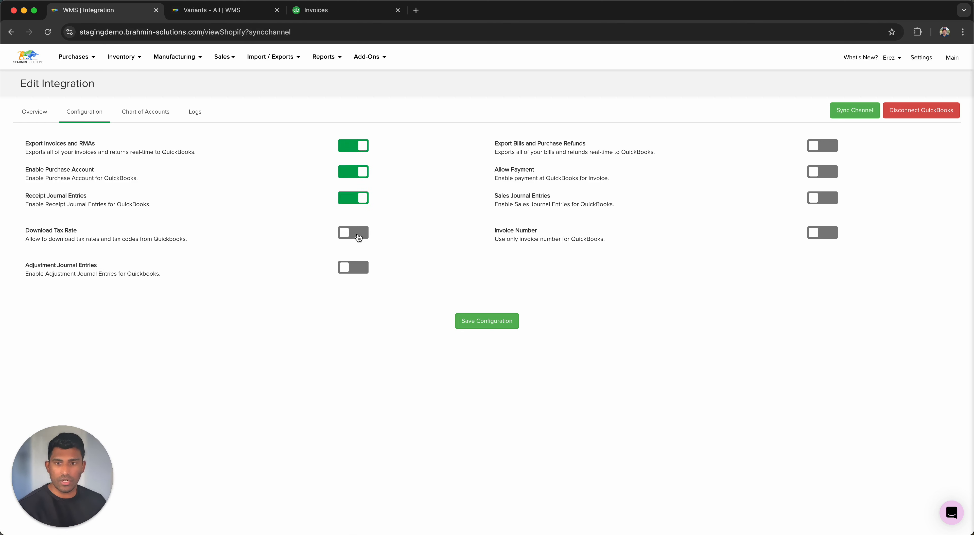
click(358, 232)
click(359, 267)
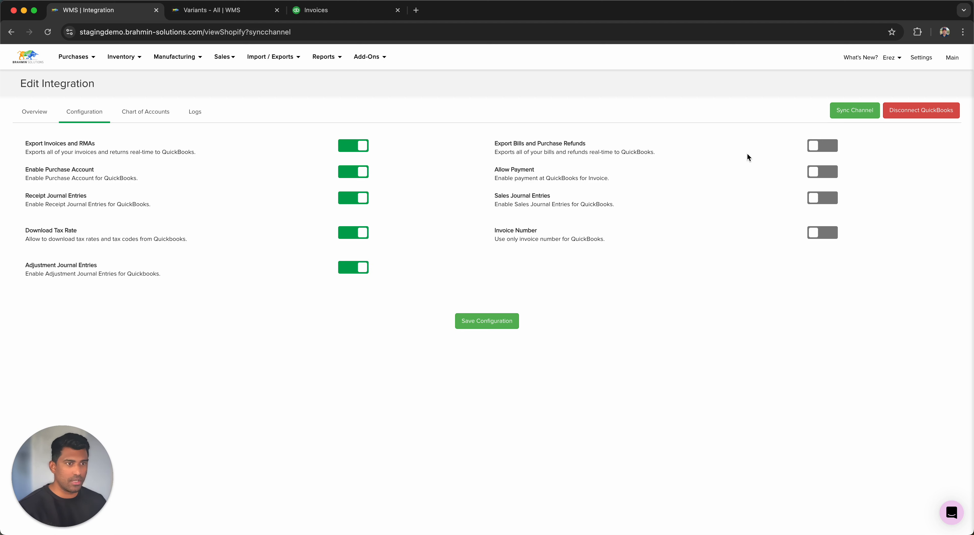
click(829, 148)
click(825, 173)
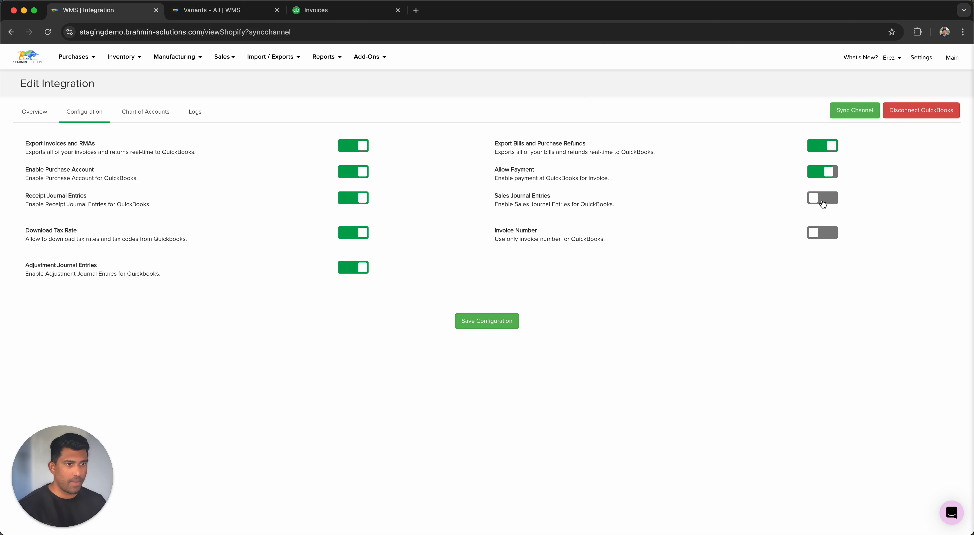
click(822, 198)
click(491, 322)
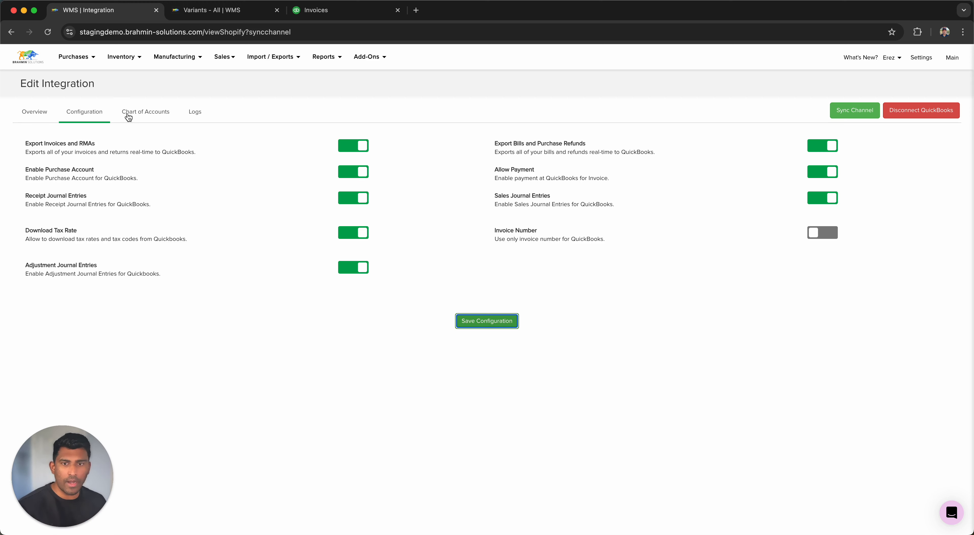
In the integration's Chart of Accounts, map both Purchase and Service to Purchase Expenses (EXPENSE).
click(128, 115)
scroll(210, 198, down, 8)
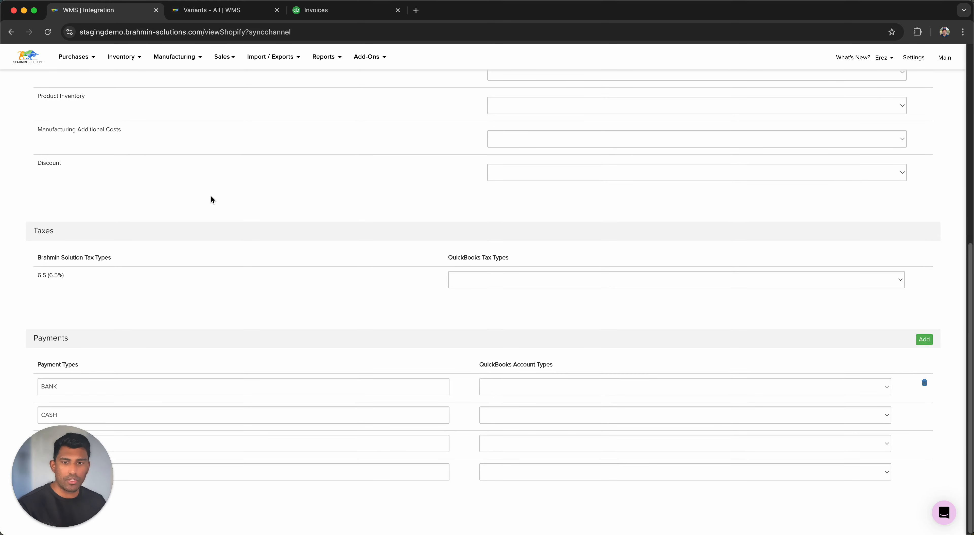
scroll(198, 281, up, 8)
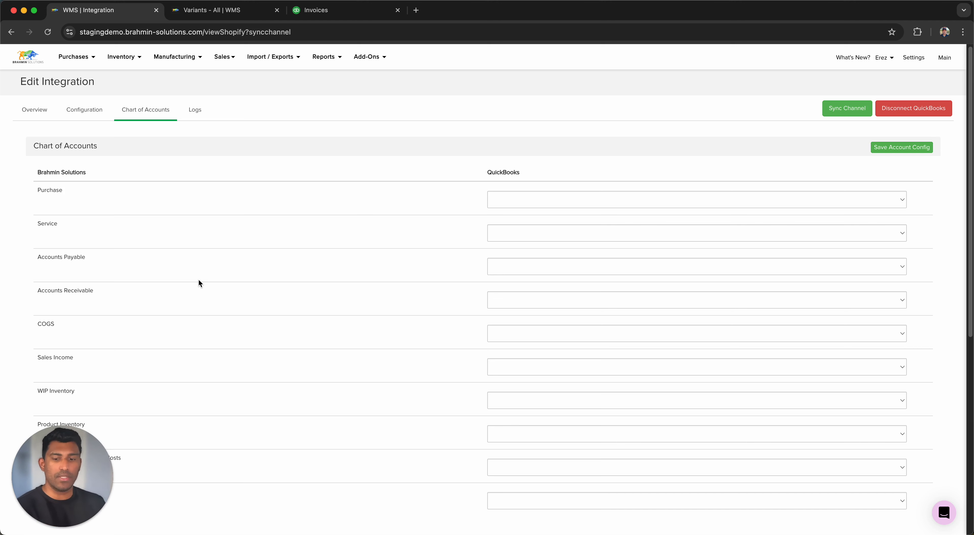
click(528, 200)
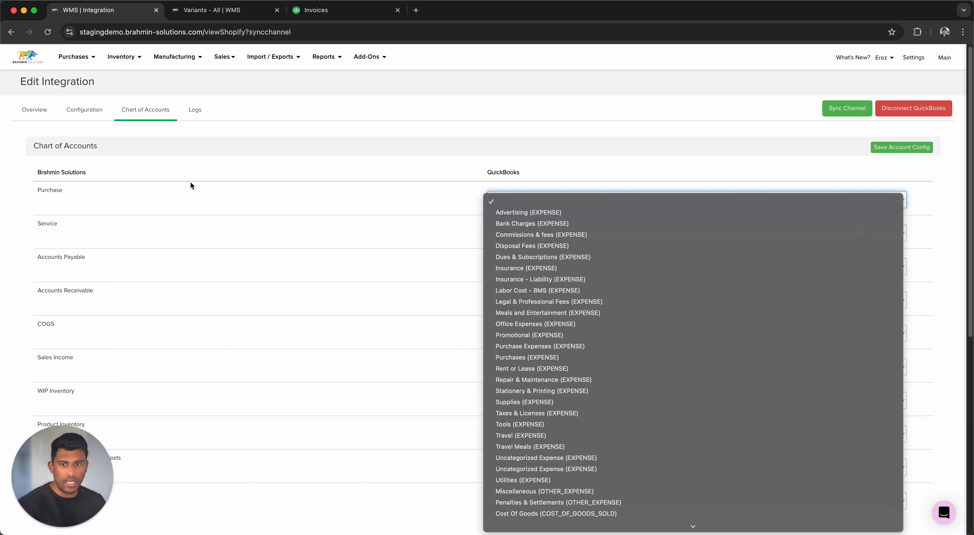
click(648, 346)
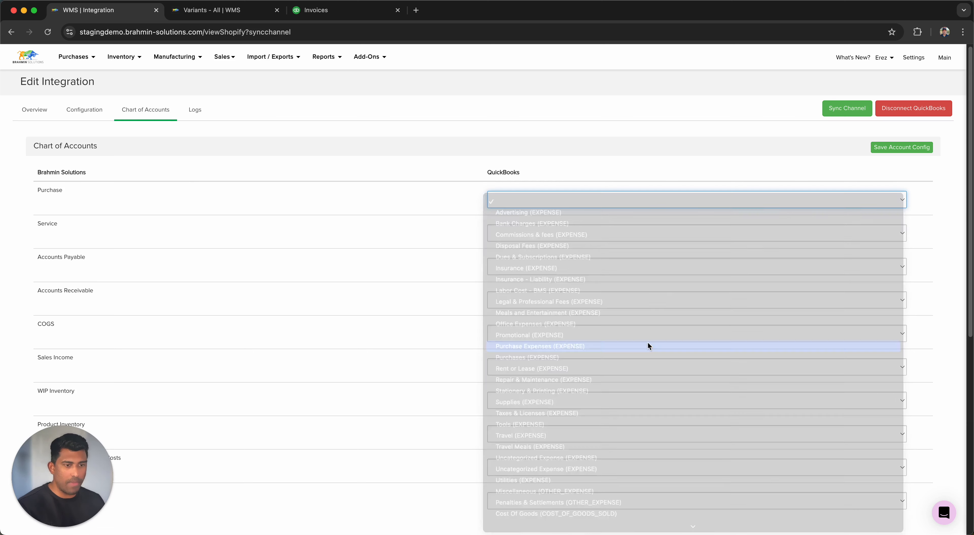
click(537, 237)
click(575, 380)
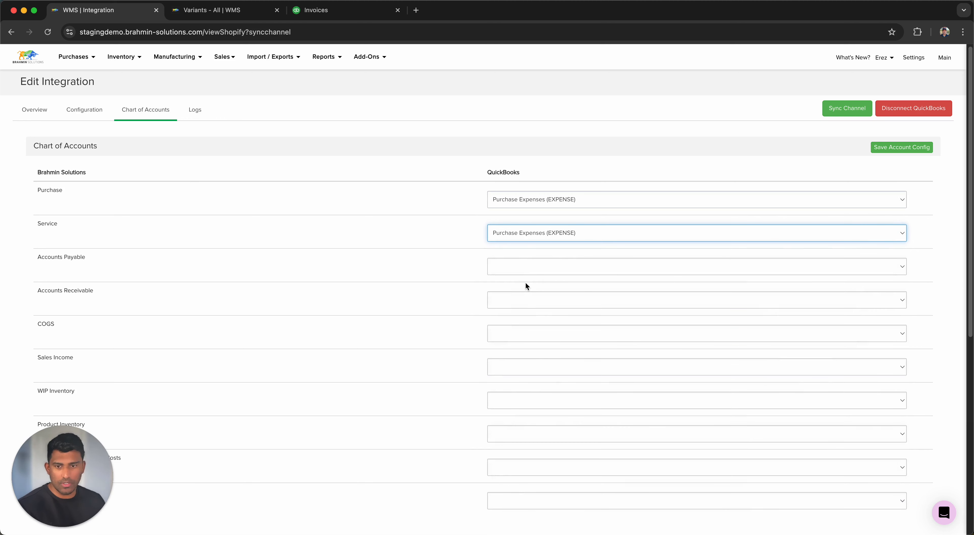
Map Accounts Payable to AP (ACCOUNTS_PAYABLE) and Accounts Receivable to AR (ACCOUNTS_RECEIVABLE).
click(531, 265)
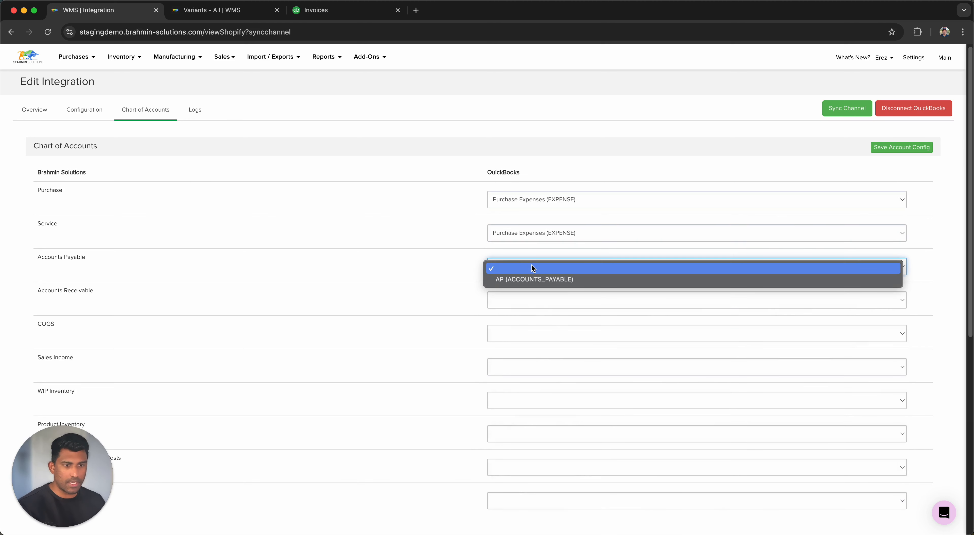
click(539, 278)
click(542, 307)
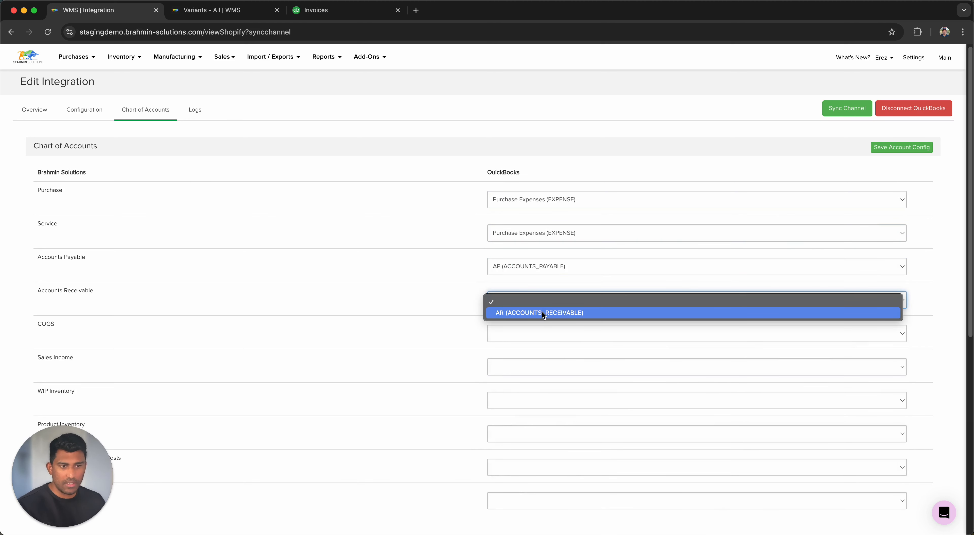
click(541, 313)
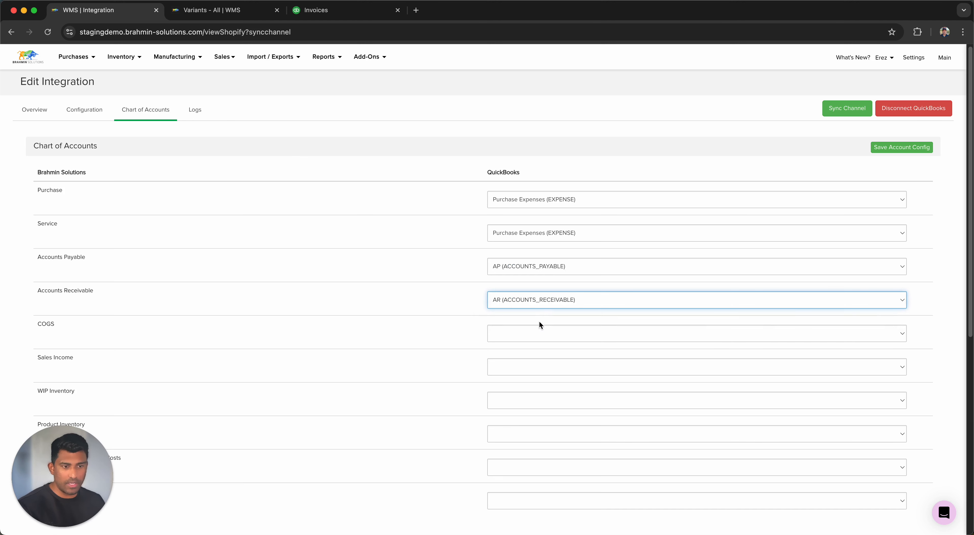
Map COGS to Cost of Goods Sold (COST_OF_GOODS_SOLD) and Sales Income to Sales (INCOME).
scroll(391, 300, down, 2)
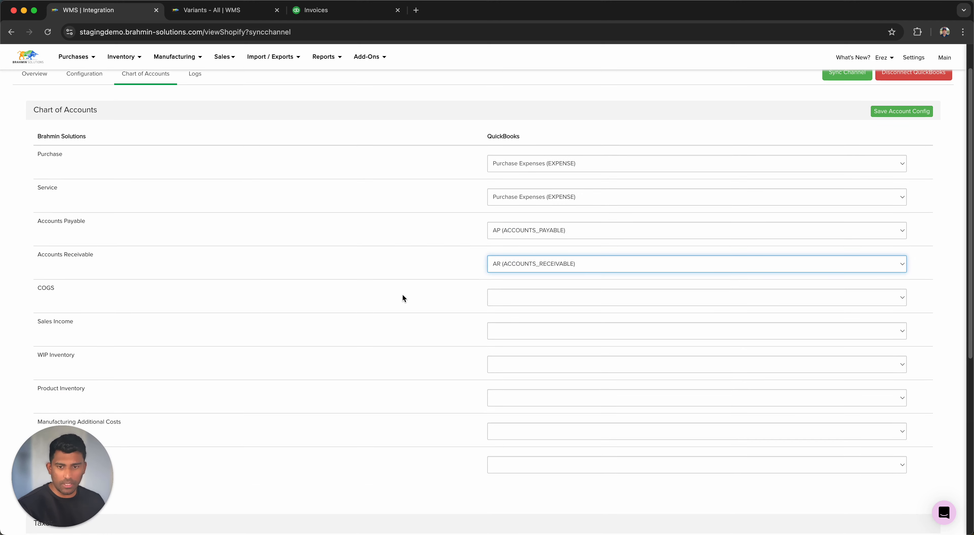
click(581, 299)
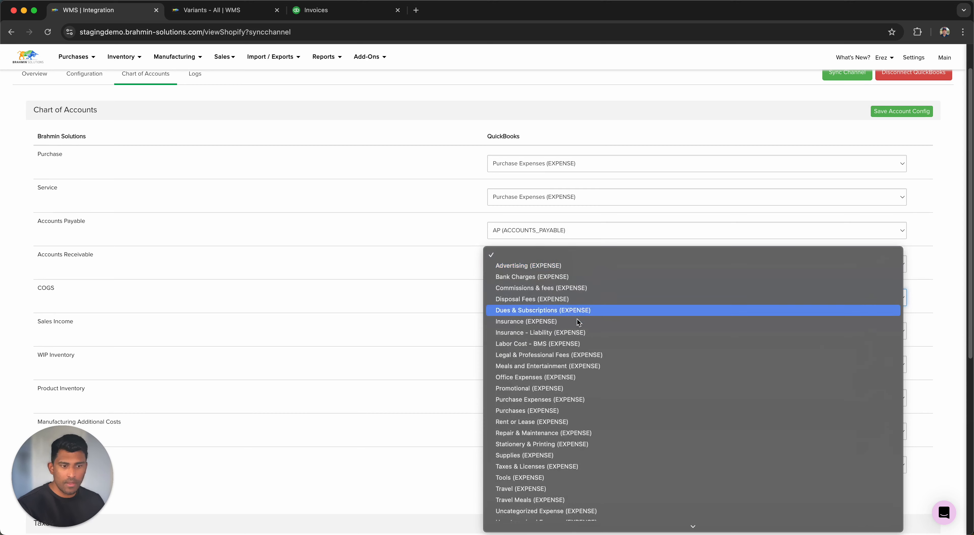
click(557, 525)
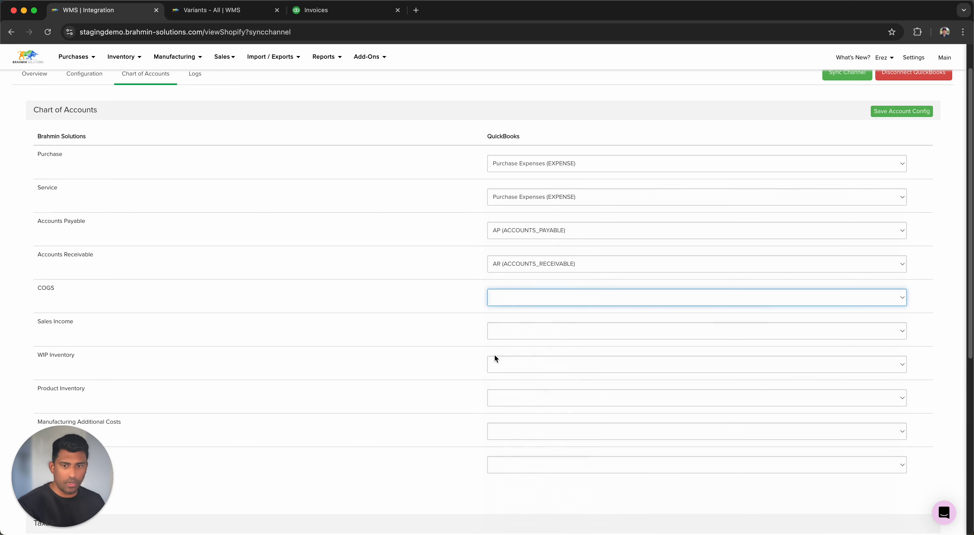
click(510, 336)
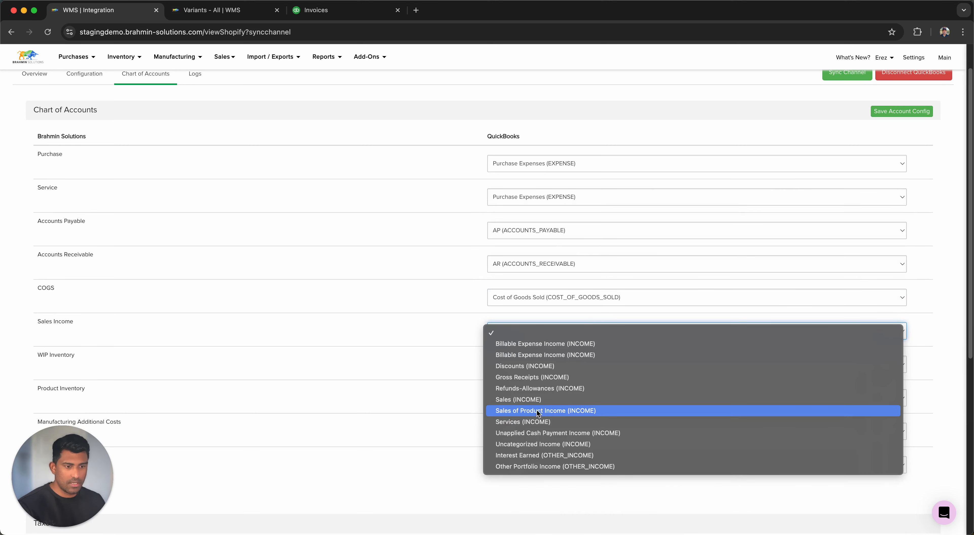
click(537, 401)
Map both WIP Inventory and Product Inventory to Inventory (OTHER_CURRENT_ASSET).
click(516, 365)
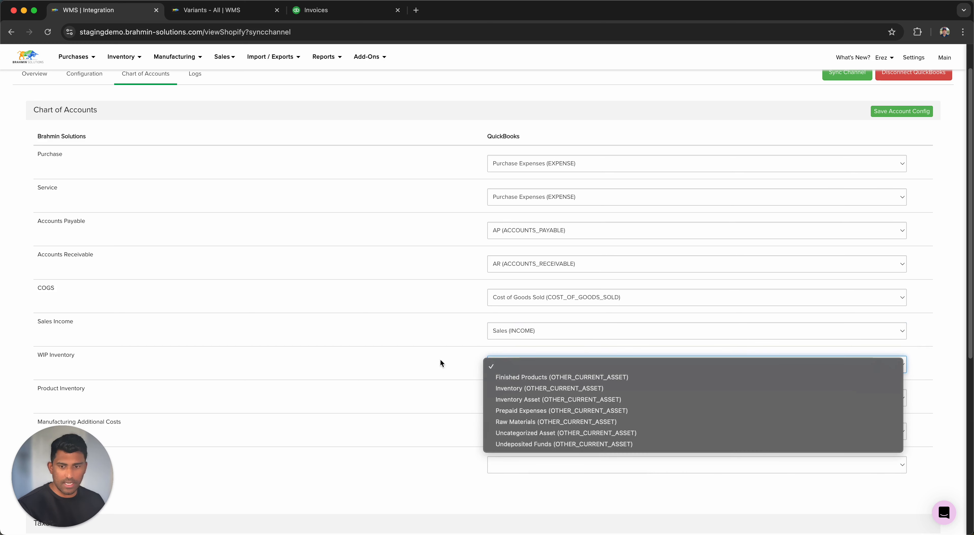
click(526, 394)
scroll(444, 360, down, 2)
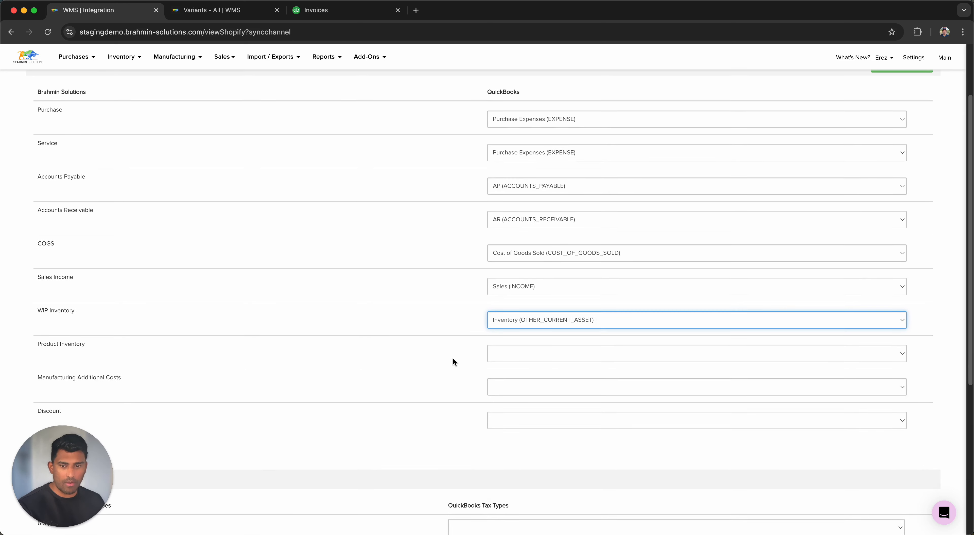
click(529, 352)
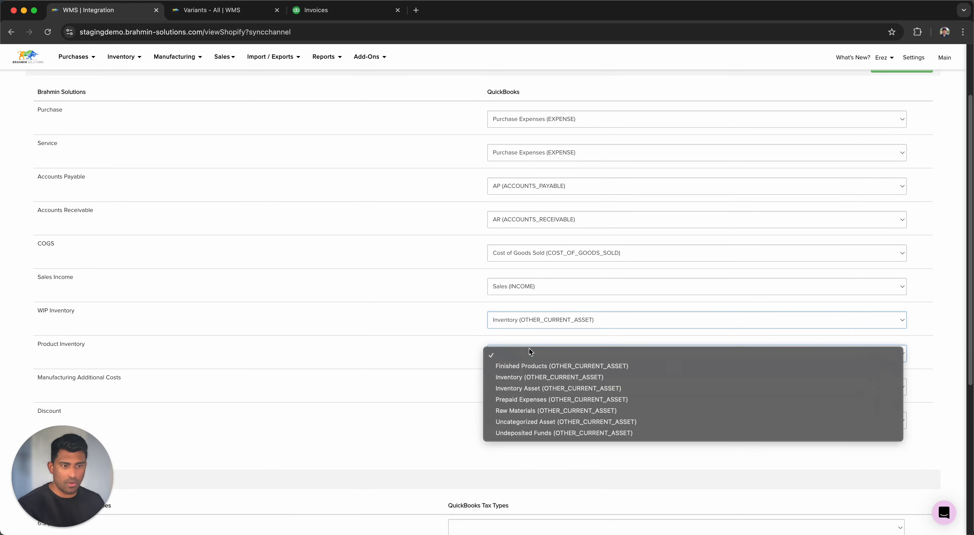
click(529, 377)
Map Manufacturing Additional Costs to Labor Cost - BMS (EXPENSE) and Discount to Discounts (INCOME).
scroll(529, 378, down, 2)
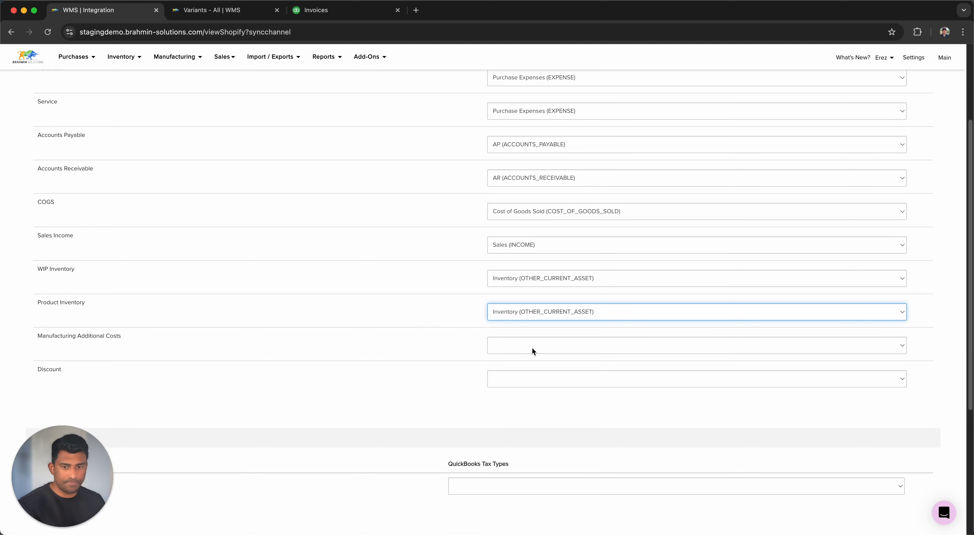
click(532, 349)
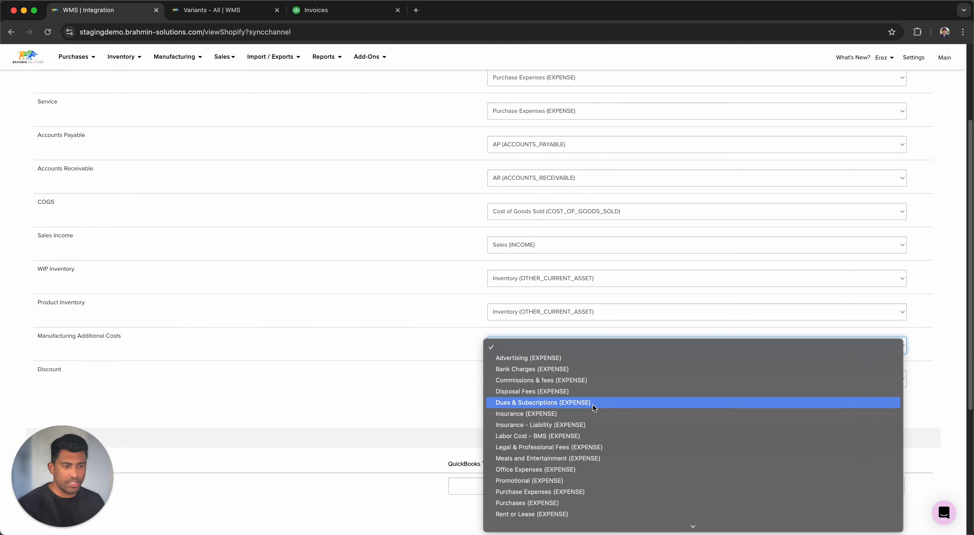
key(Escape)
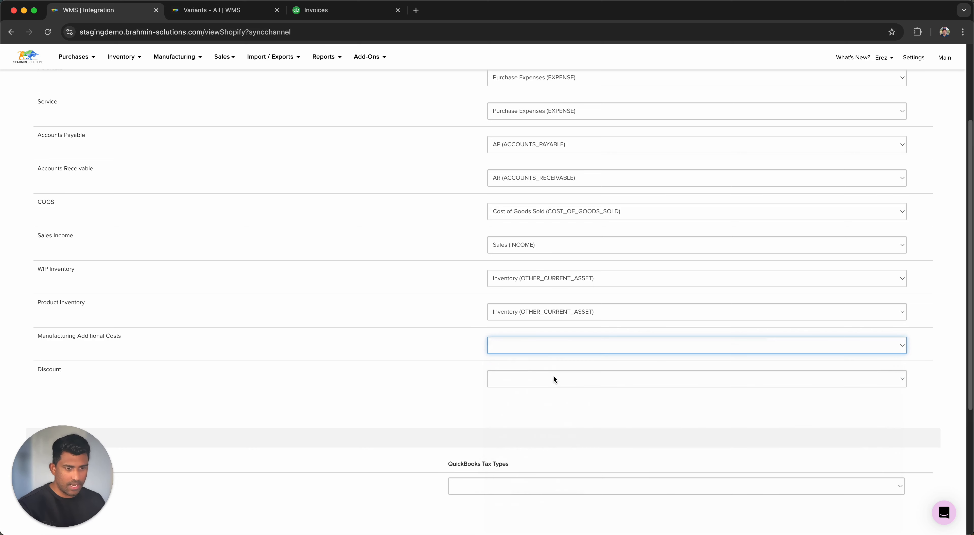
click(553, 378)
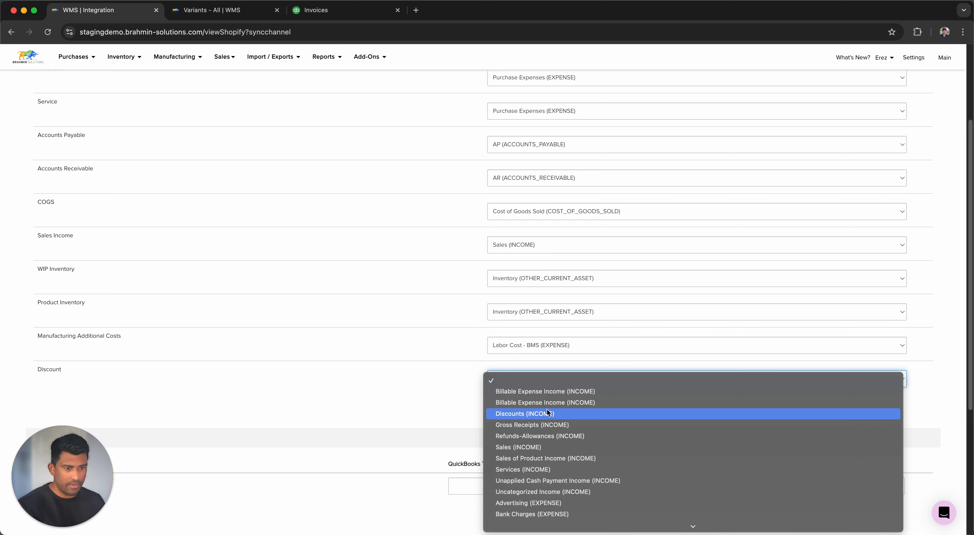
click(534, 413)
scroll(484, 393, down, 5)
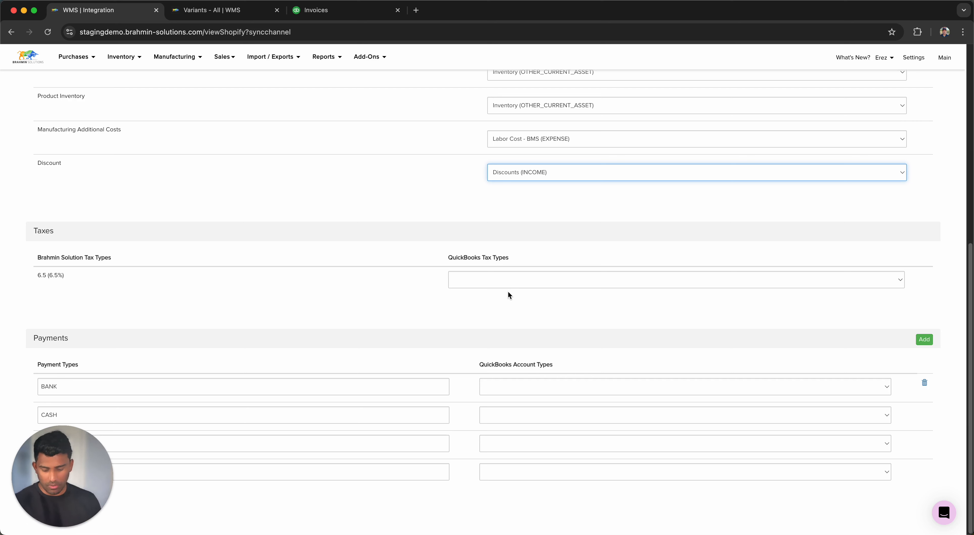
Map the 6.5% tax to Brahmin Solutions Tax (0%) and the BANK payment type to Bank (BANK).
click(508, 282)
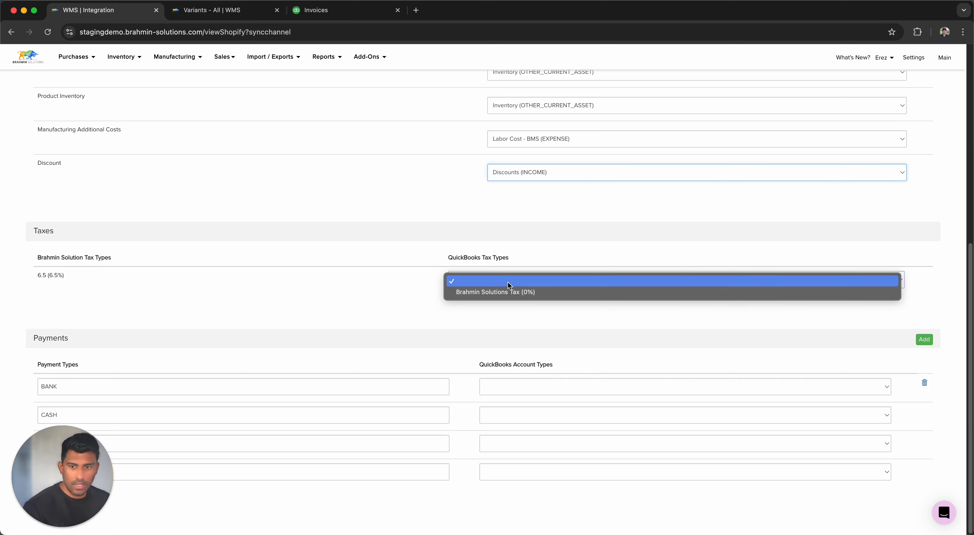
click(521, 374)
click(529, 388)
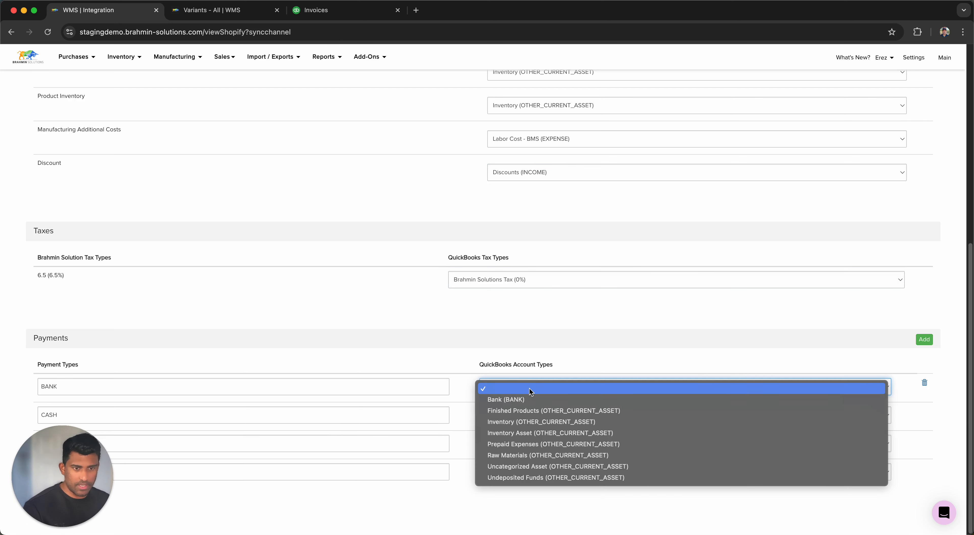
click(506, 400)
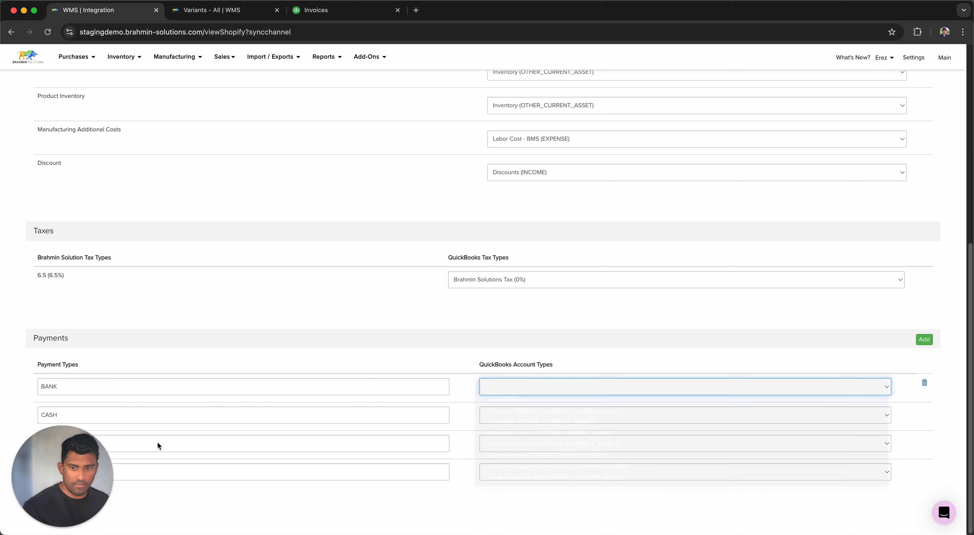
drag(82, 443, 84, 244)
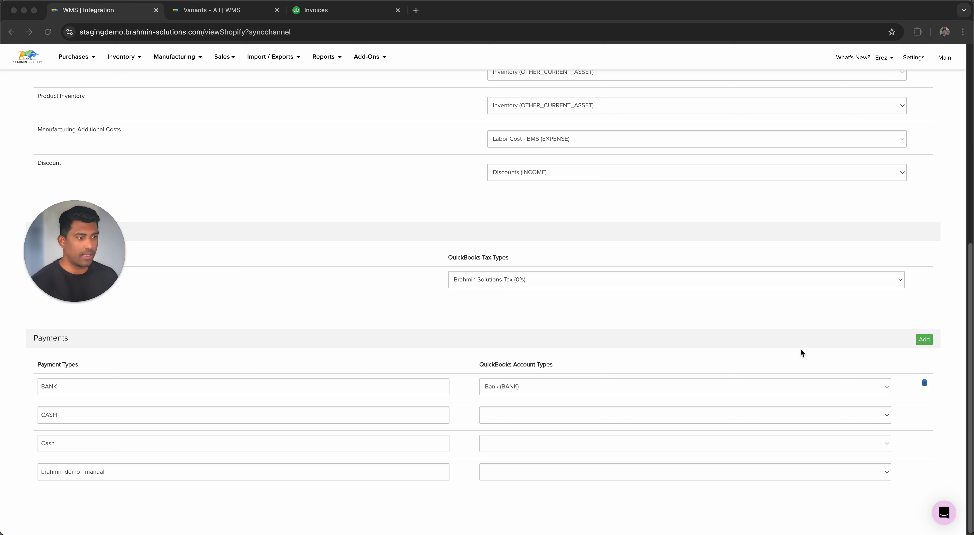
Add a new payment type named "Paypal - Faire".
click(924, 339)
text(Pa)
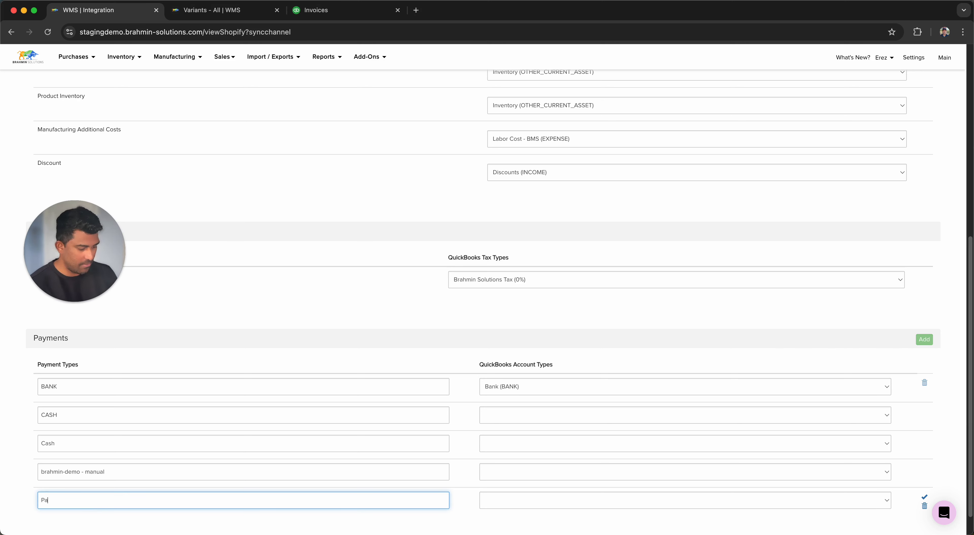
text(ypal)
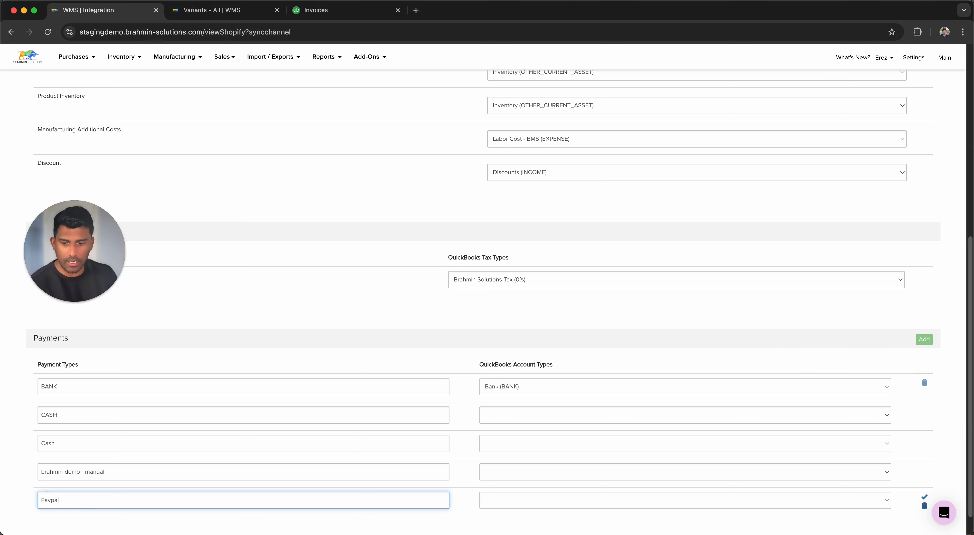
text( - Shpoify)
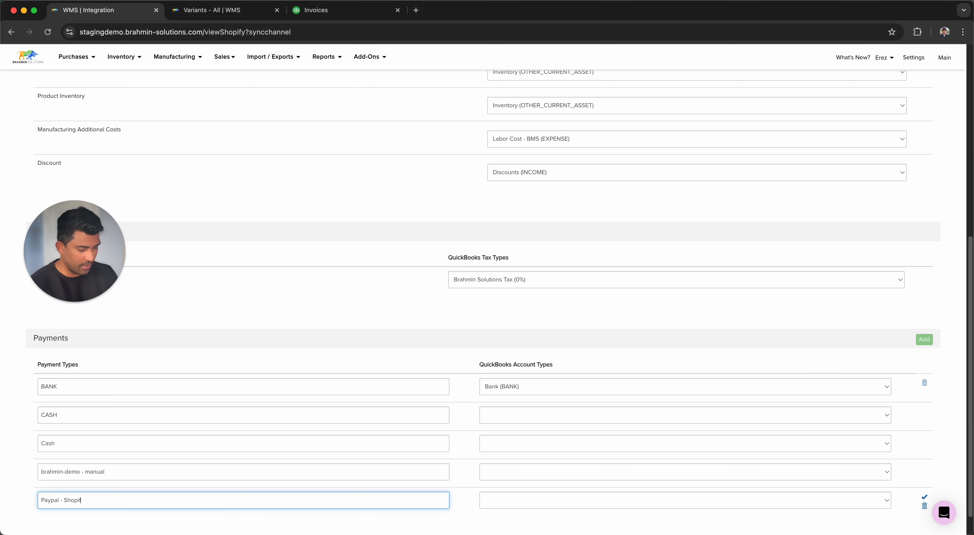
key(BackSpace)
key(BackSpace)
key(BackSpace)
key(BackSpace)
key(BackSpace)
key(BackSpace)
key(BackSpace)
text(Faire)
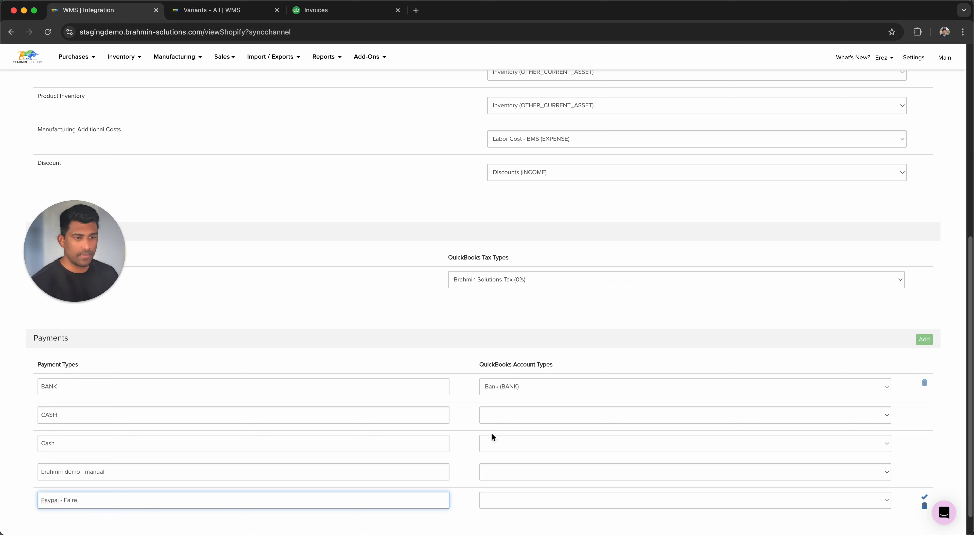
Map CASH, Cash and brahmin-demo - manual to Bank (BANK), and Paypal - Faire to Undeposited Funds (OTHER_CURRENT_ASSET).
click(528, 415)
click(529, 428)
click(529, 445)
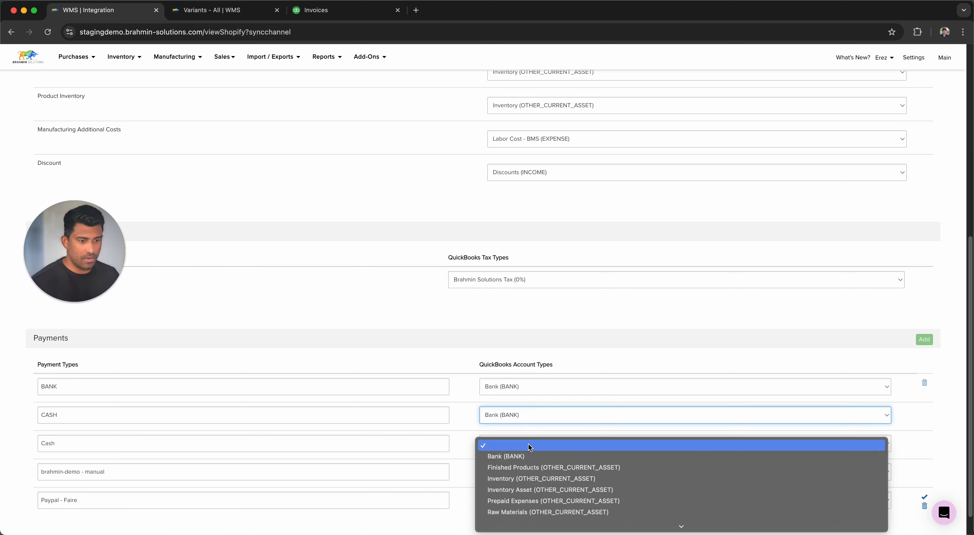
click(526, 457)
click(525, 476)
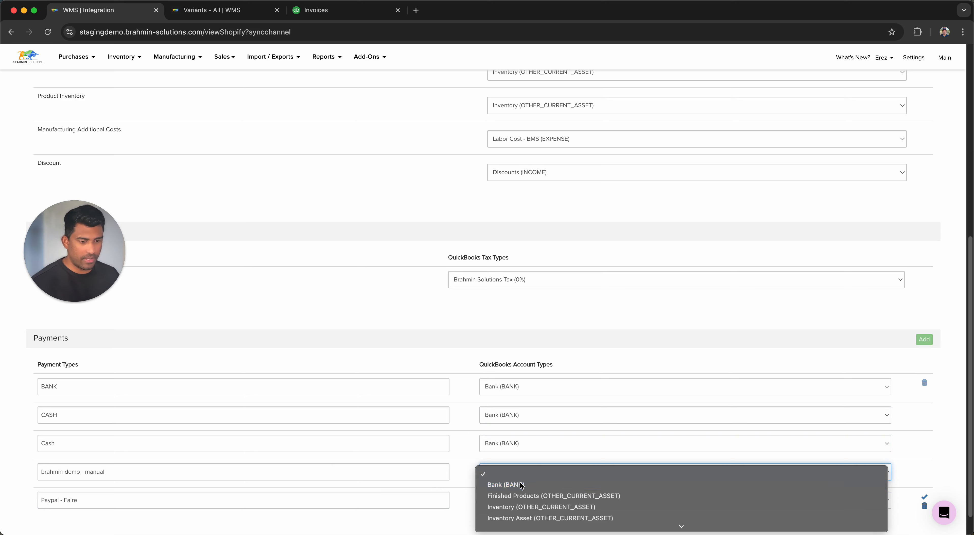
click(521, 485)
click(516, 499)
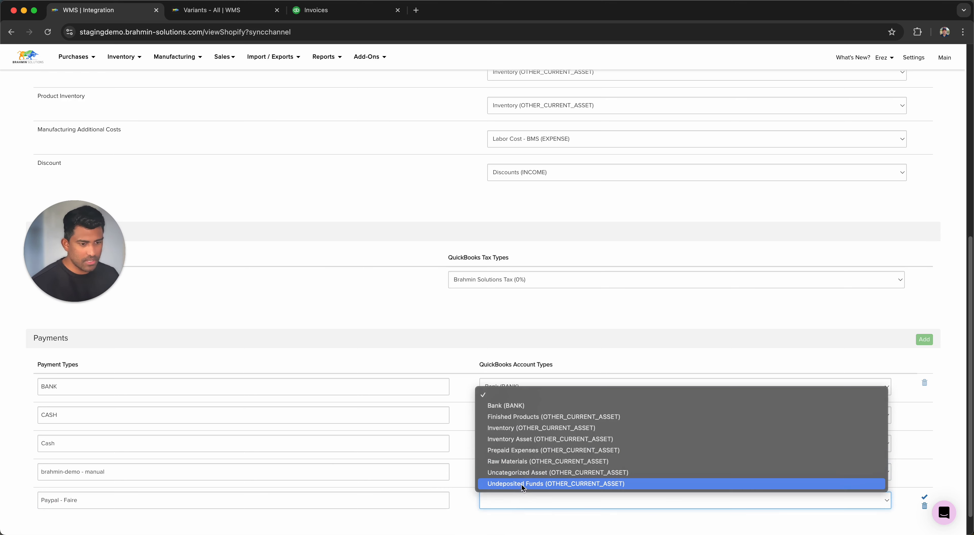
click(522, 484)
Save the Paypal - Faire payment type and the account configuration.
scroll(635, 334, up, 10)
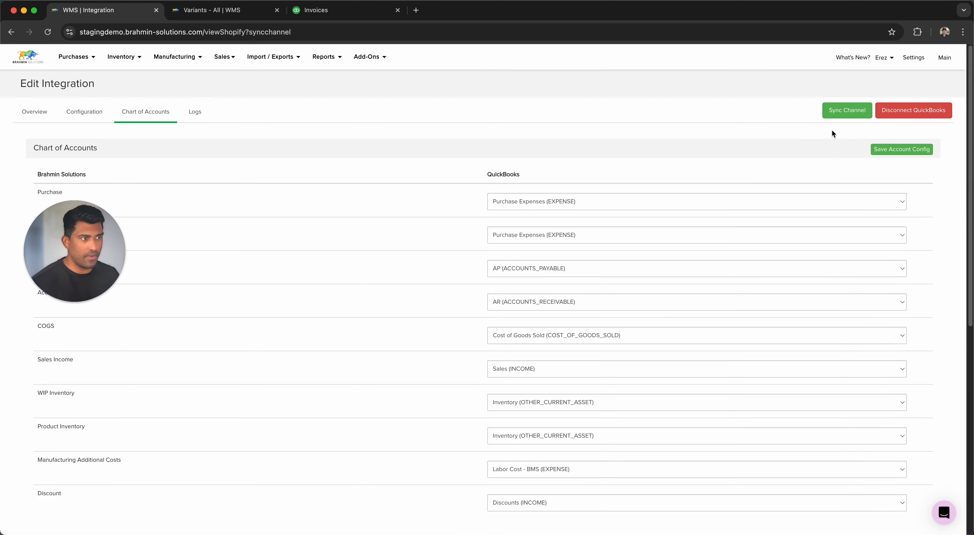
click(882, 152)
scroll(741, 288, down, 1)
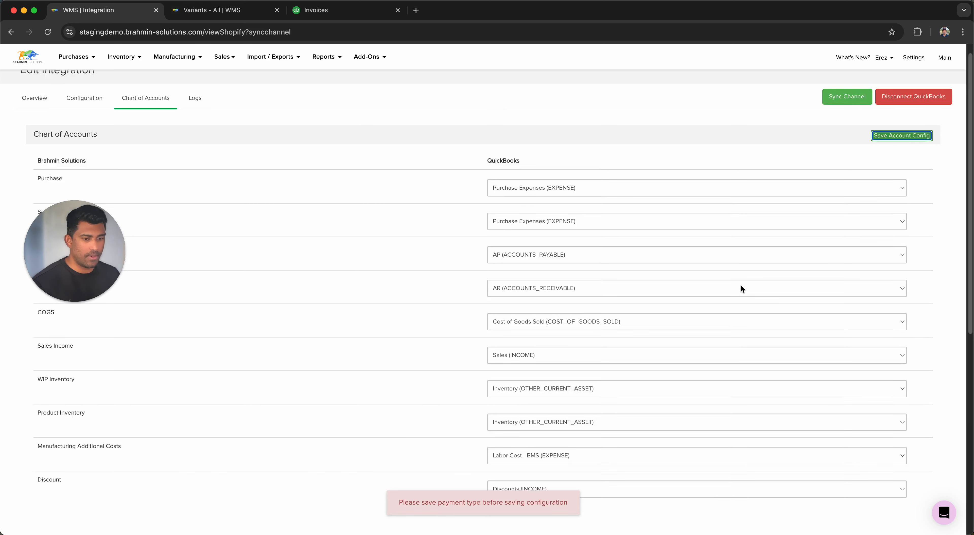
scroll(730, 272, down, 9)
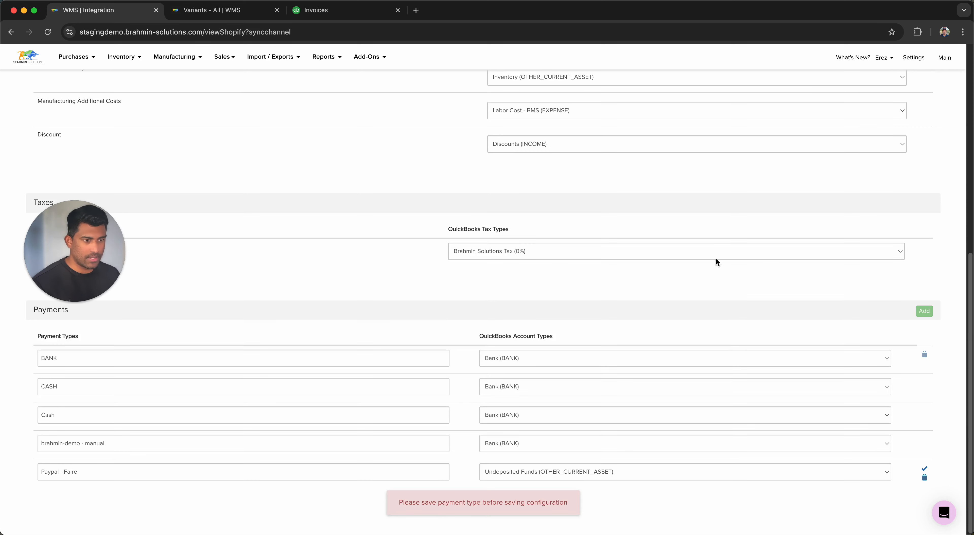
click(924, 469)
scroll(875, 348, up, 10)
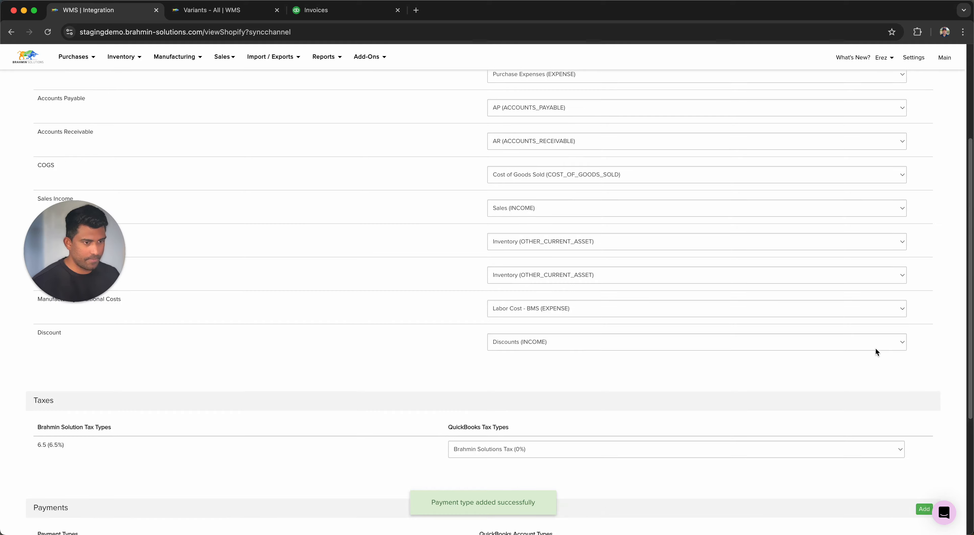
click(901, 150)
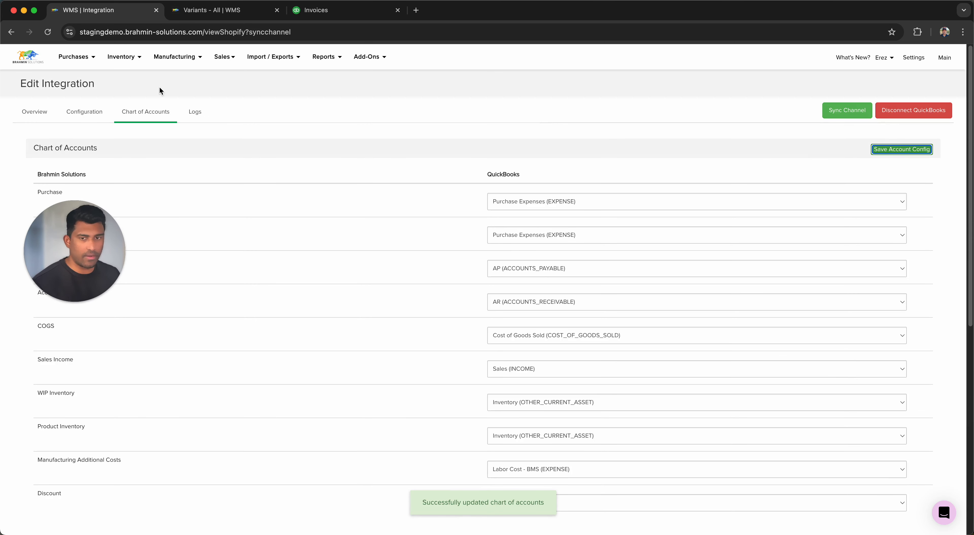
Review the saved chart of accounts, tax and payment mappings of the QuickBooks integration.
click(188, 110)
click(148, 113)
scroll(383, 314, down, 10)
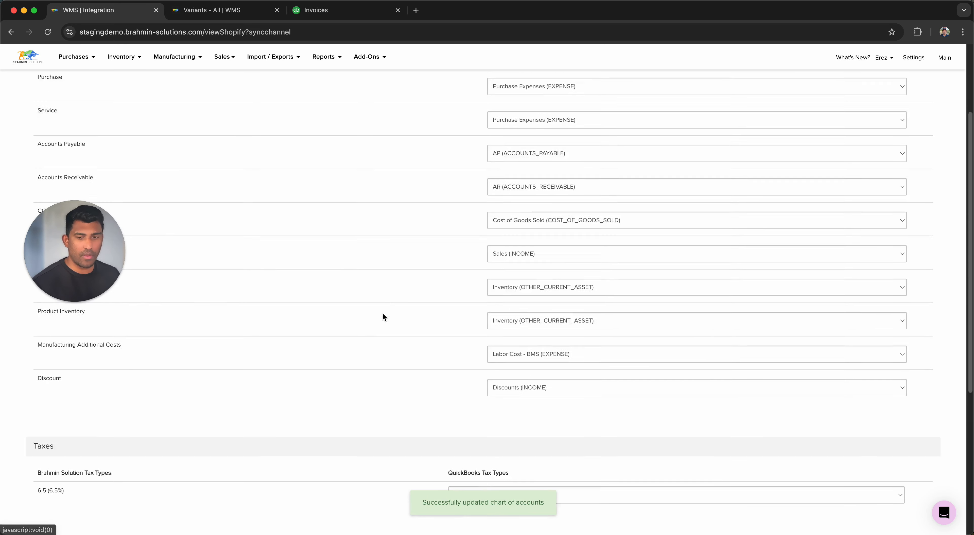
drag(108, 264, 69, 459)
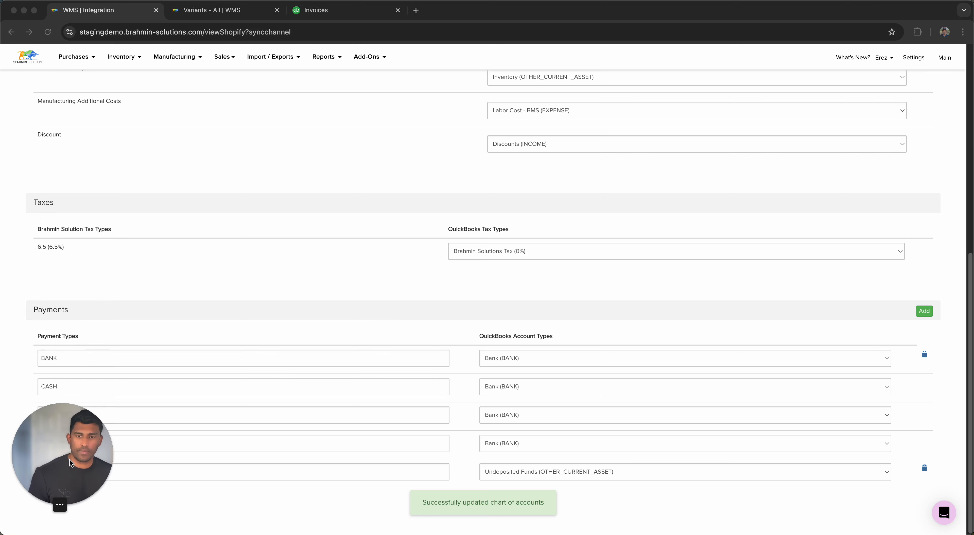
scroll(171, 375, up, 10)
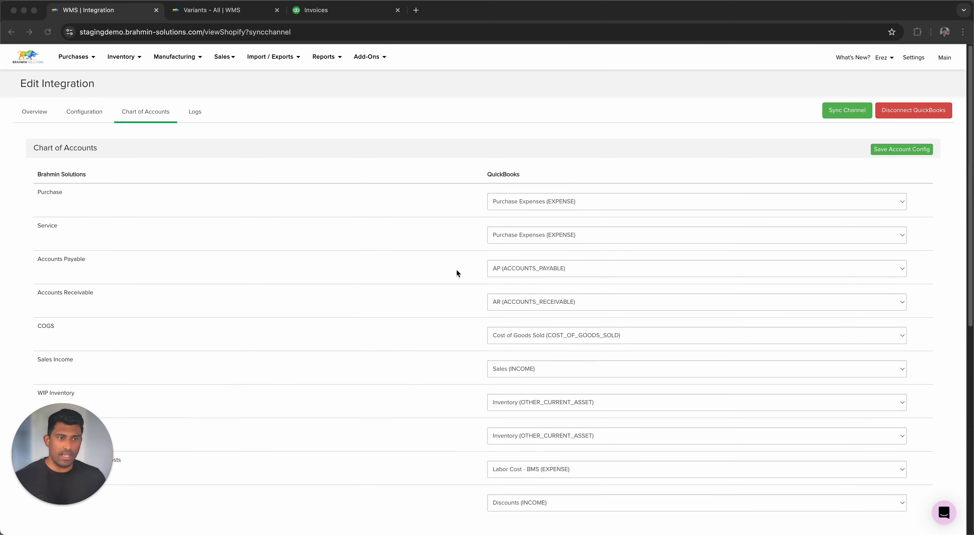
scroll(595, 193, down, 2)
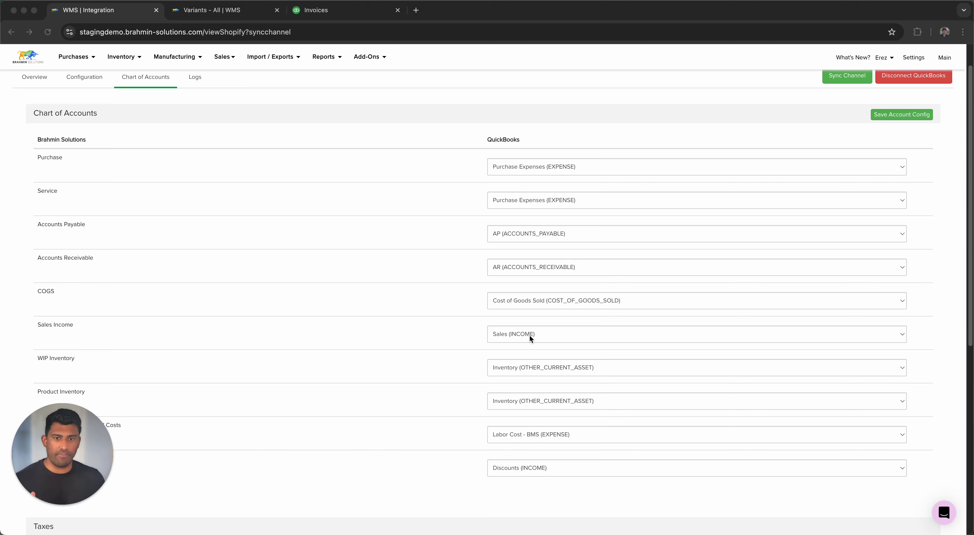
scroll(530, 336, down, 6)
scroll(531, 336, up, 7)
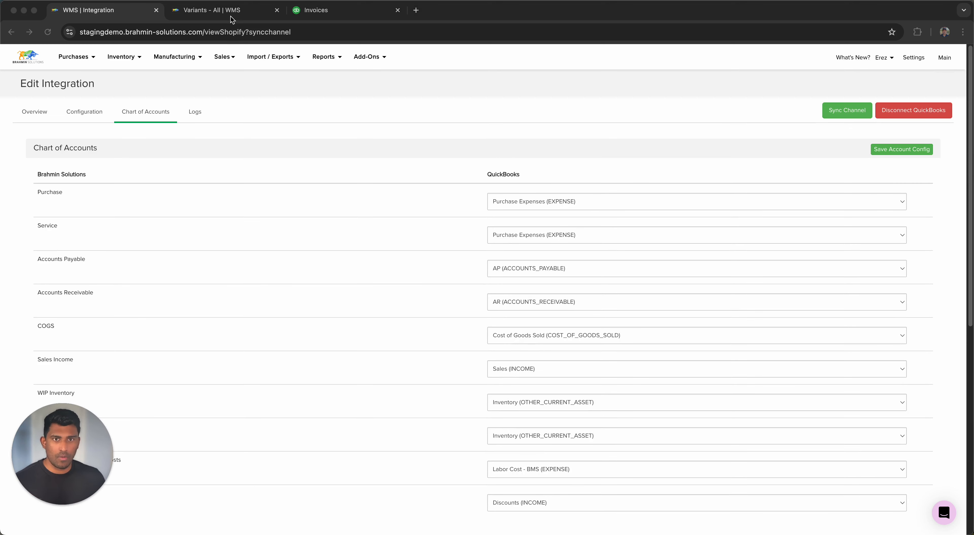
Switch to the product catalogue and view the lists of all variants, make variants and buy variants.
click(225, 10)
click(33, 117)
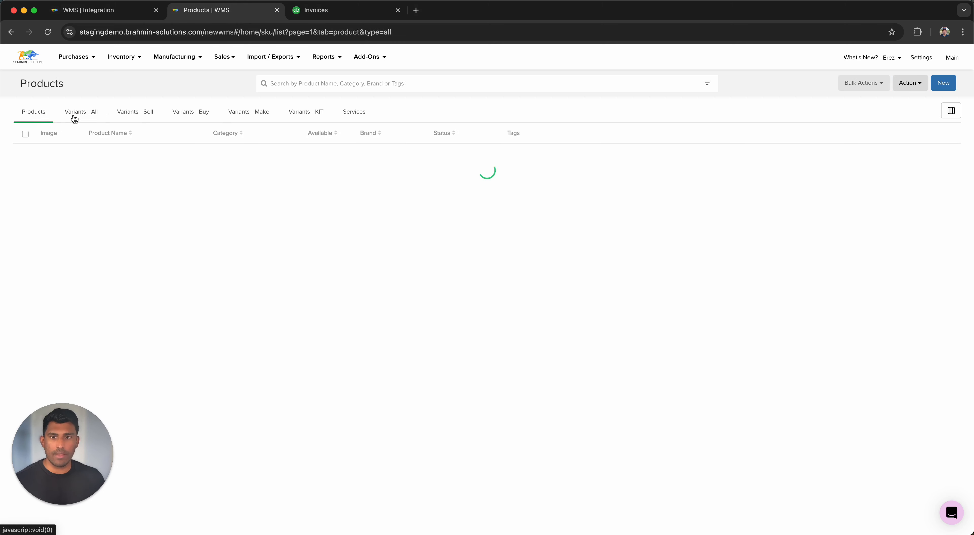
click(74, 118)
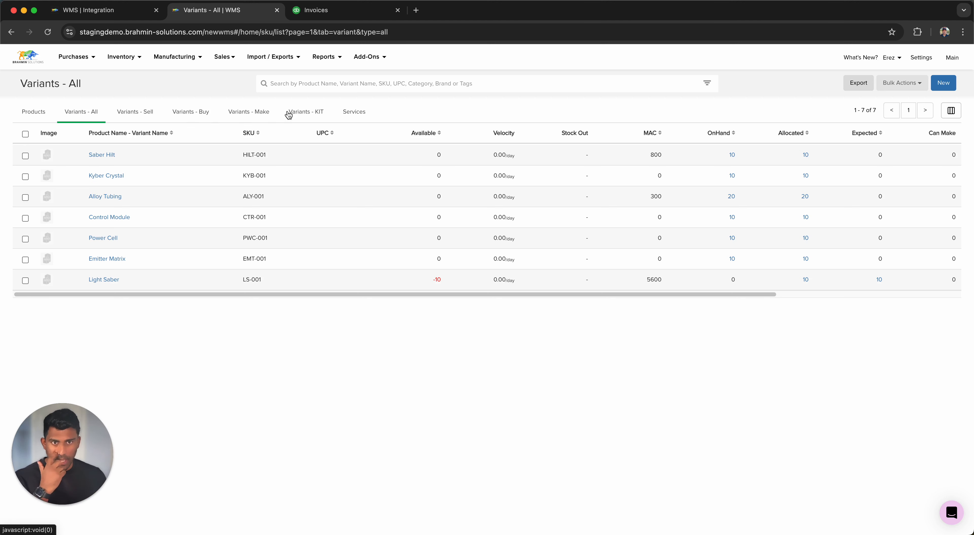
click(270, 117)
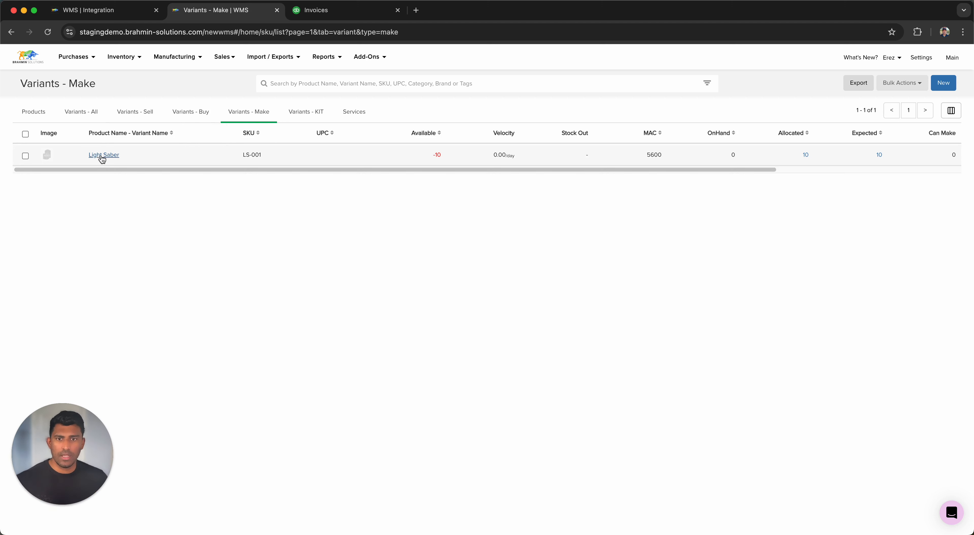
click(184, 120)
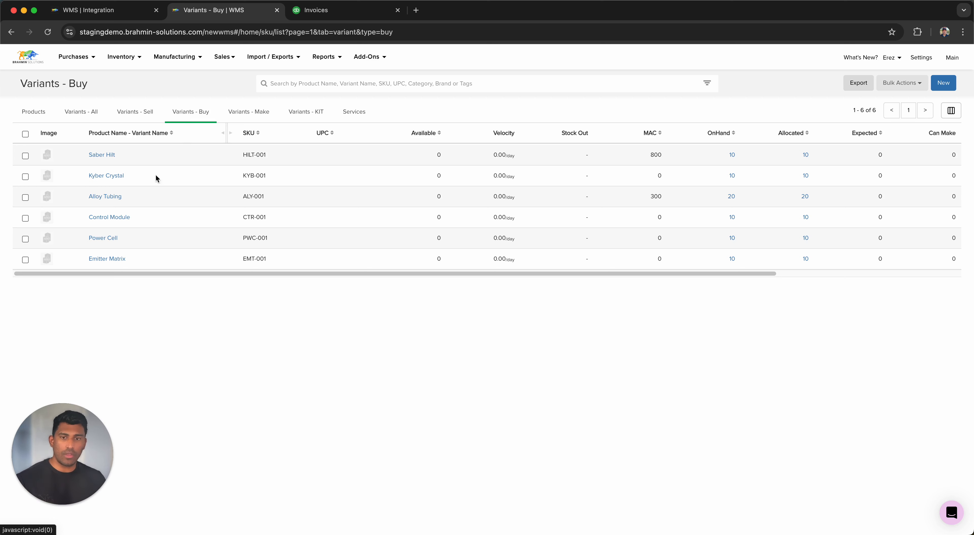
Open the Saber Hilt variant's accounting settings and compare them with the integration's chart of accounts.
click(107, 155)
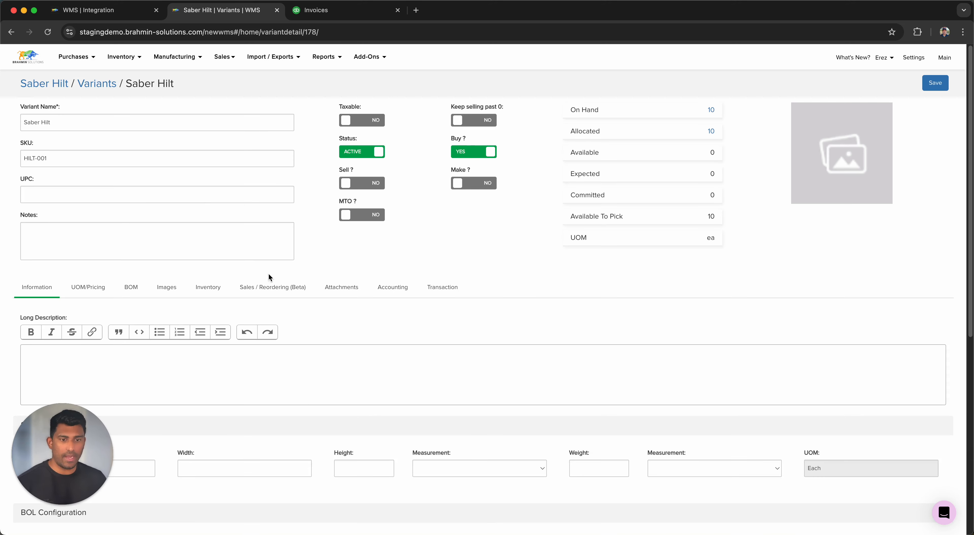
click(401, 289)
drag(74, 434, 650, 163)
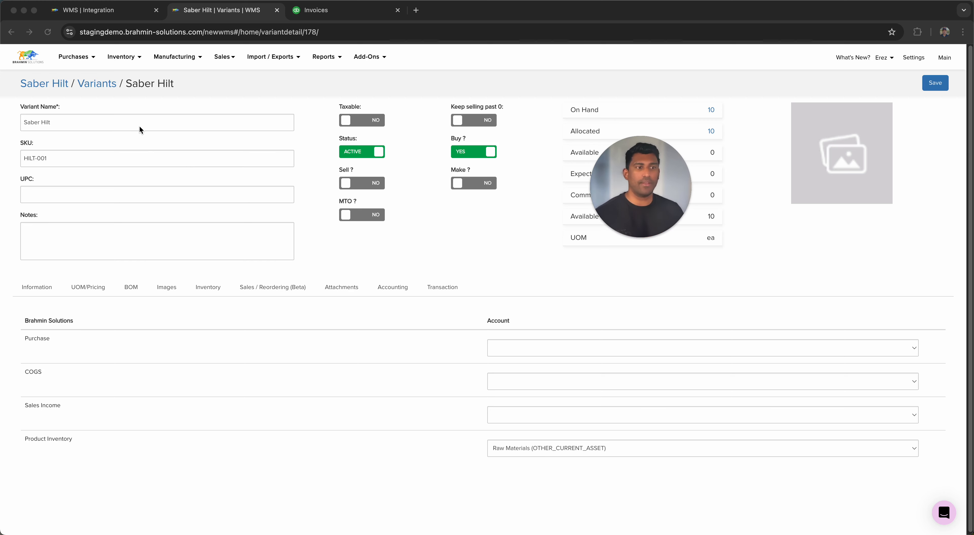
click(94, 14)
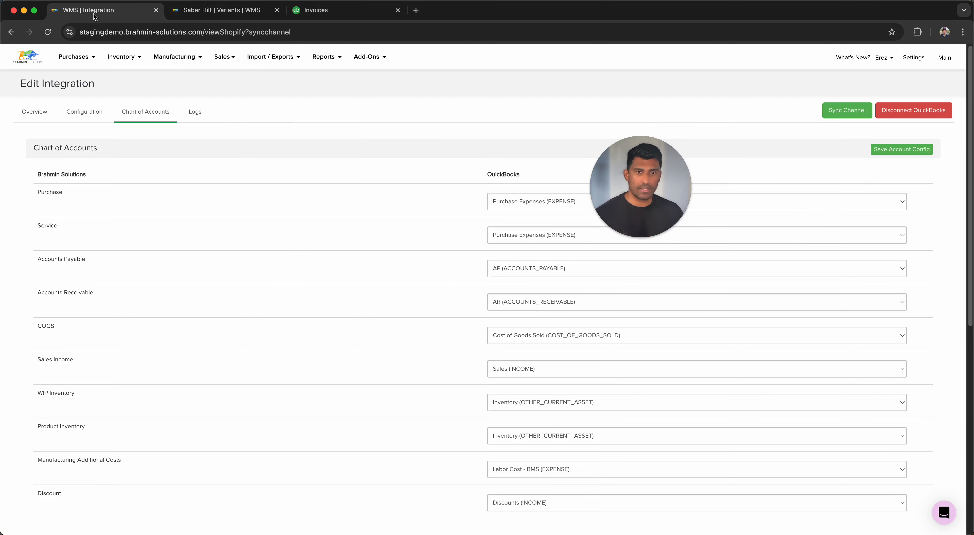
click(214, 17)
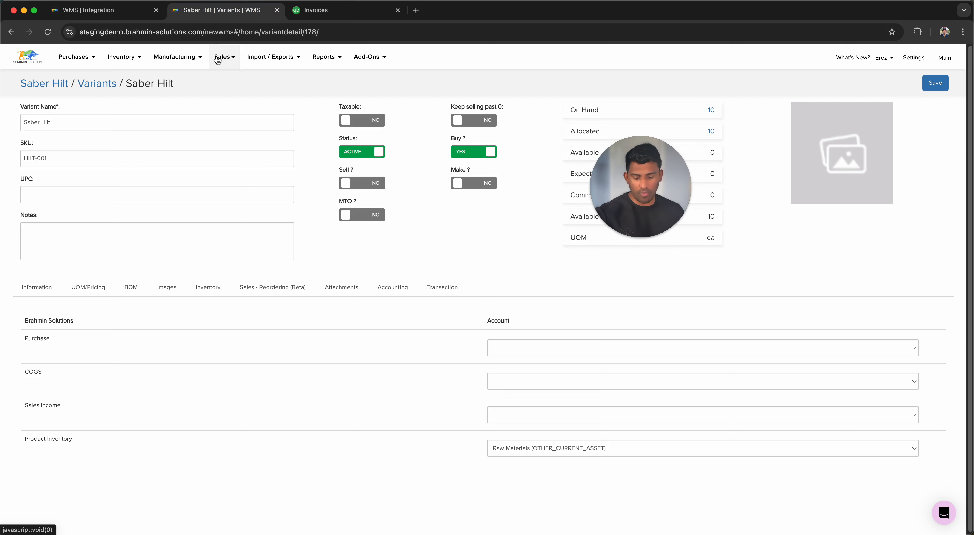
drag(637, 171, 40, 472)
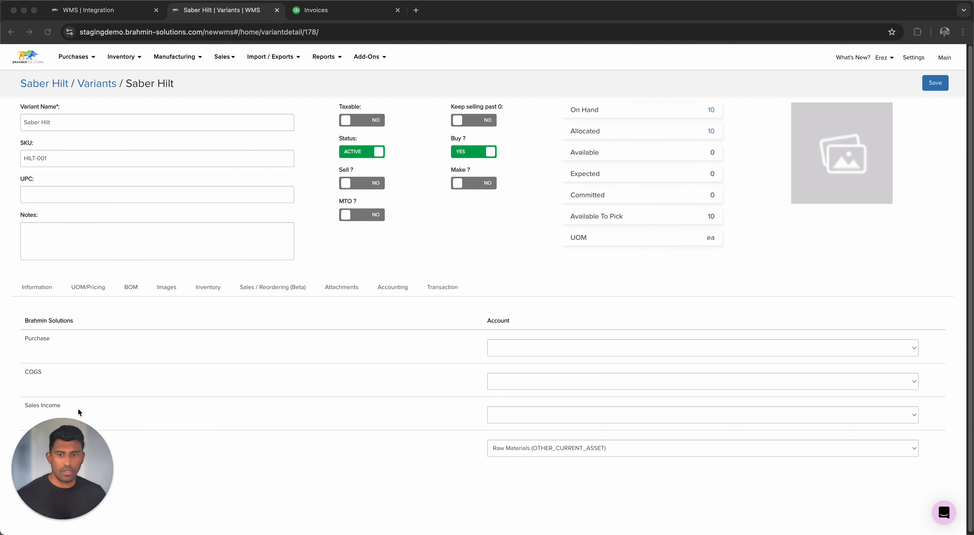
drag(78, 408, 242, 183)
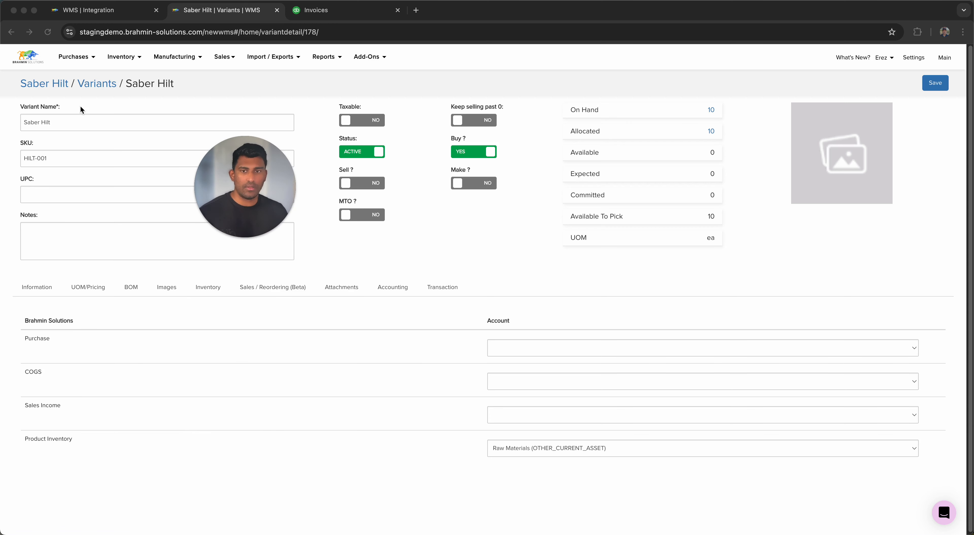
Open the Light Saber make variant and examine its accounting settings.
click(97, 83)
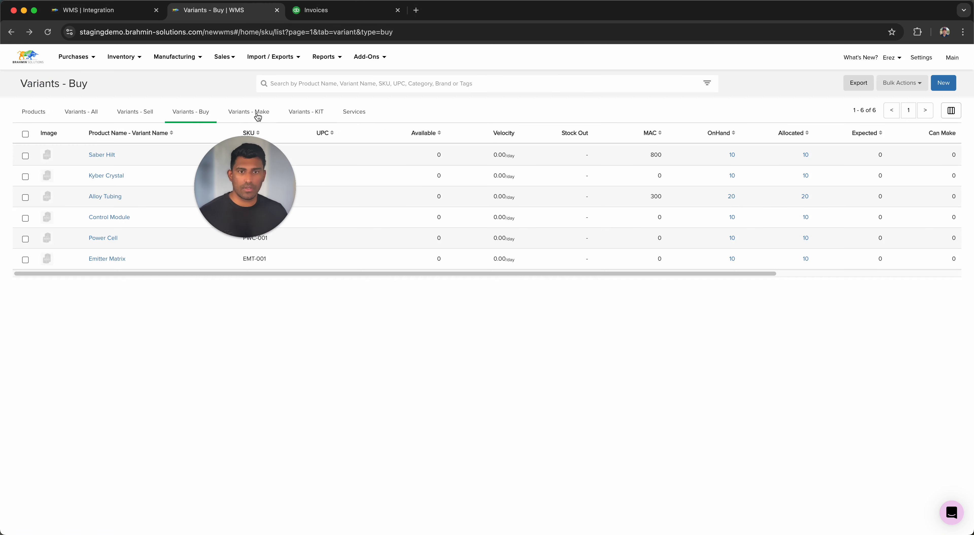
click(258, 116)
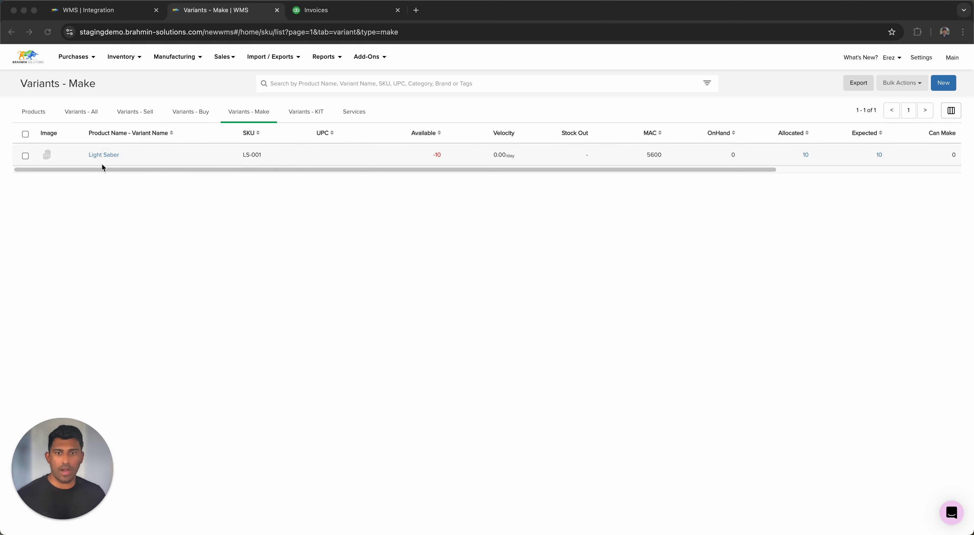
click(103, 155)
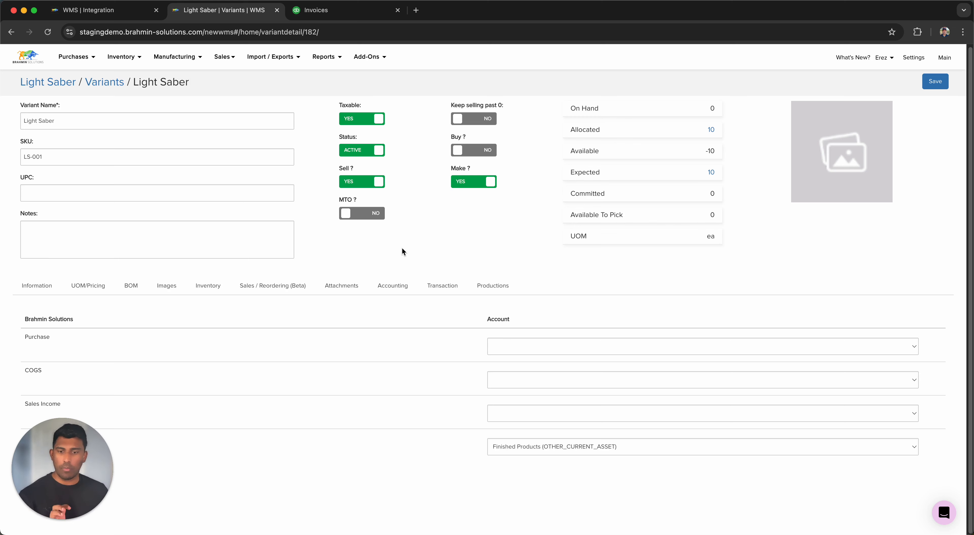
Open the confirmed Rebel Alliance sales order from the list of open sales.
click(32, 56)
click(213, 58)
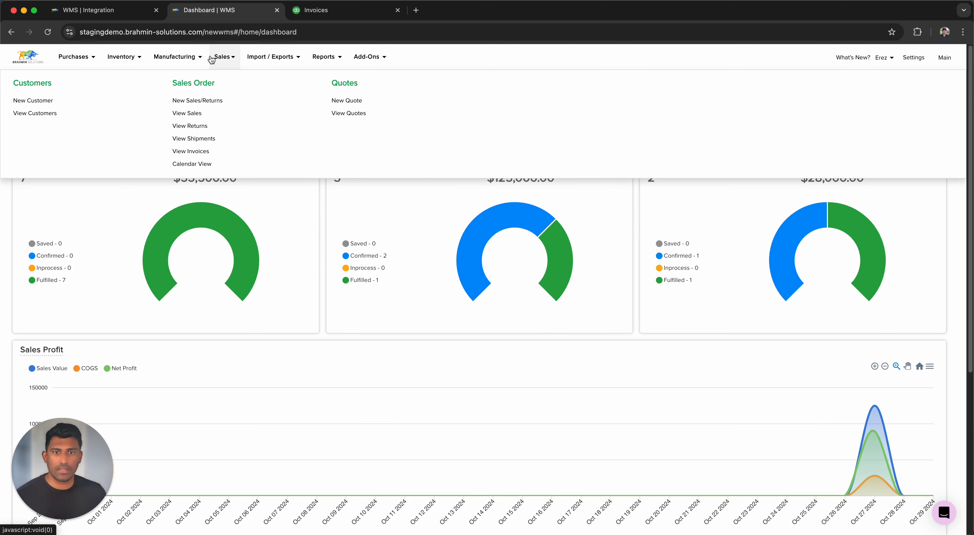
click(182, 112)
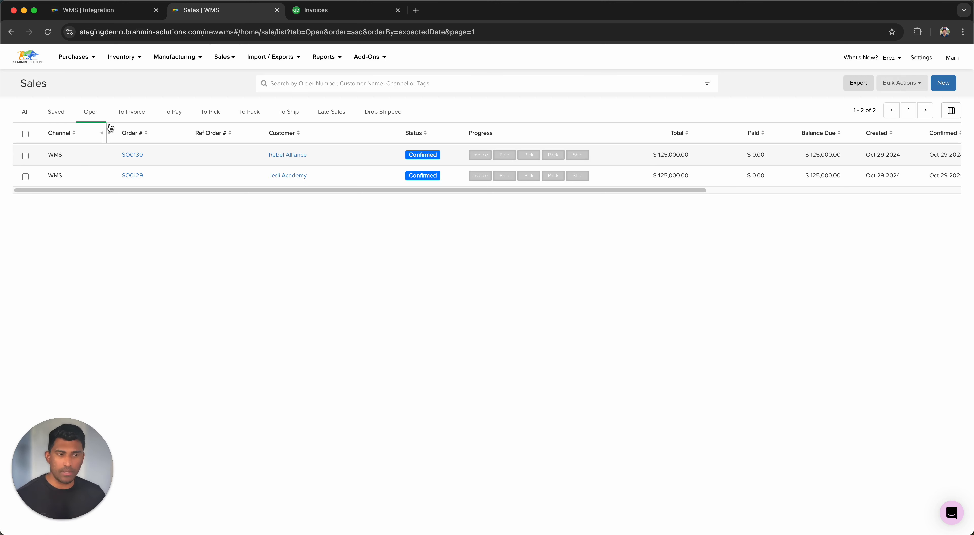
click(129, 155)
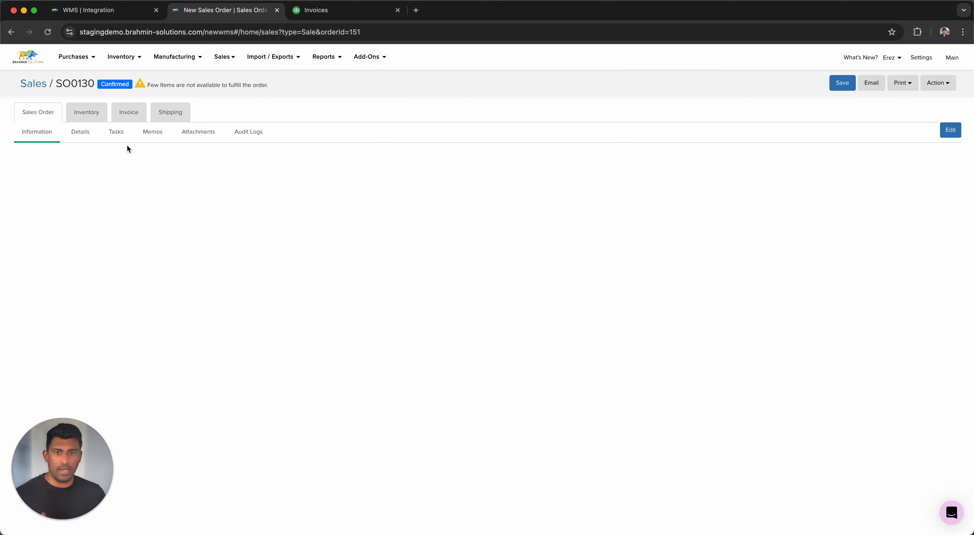
Create the order's invoice with Net 30 payment terms and check it in the QuickBooks invoice list.
click(134, 121)
scroll(232, 200, down, 1)
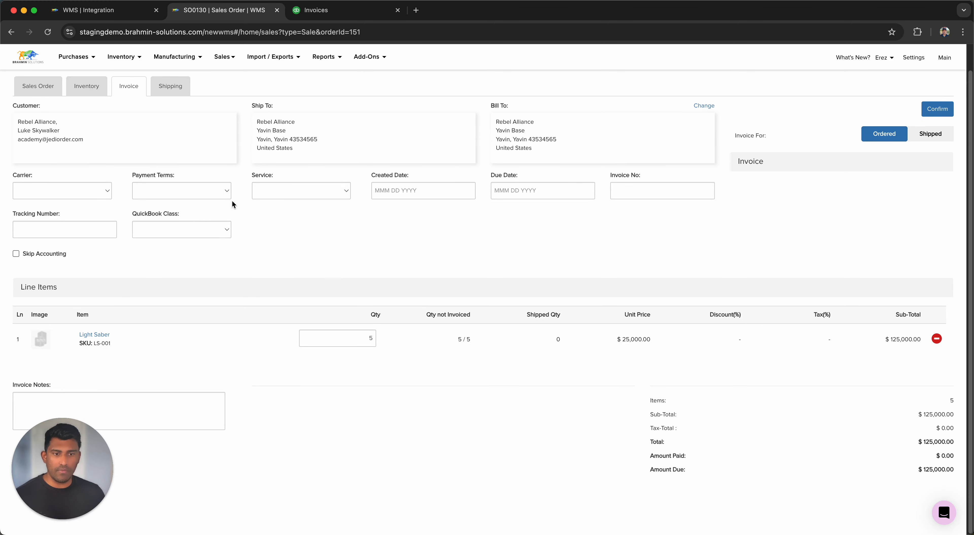
click(223, 192)
click(221, 208)
scroll(903, 164, up, 1)
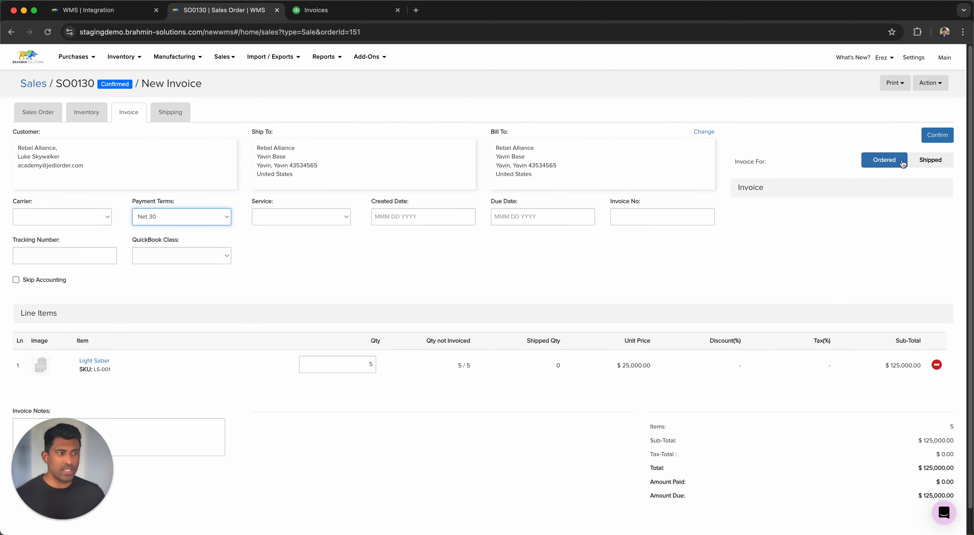
click(927, 140)
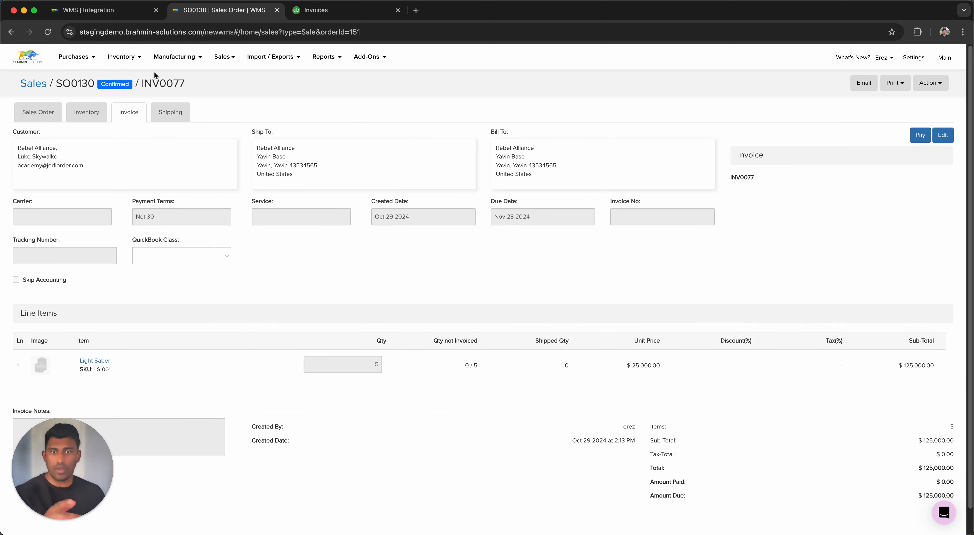
click(329, 17)
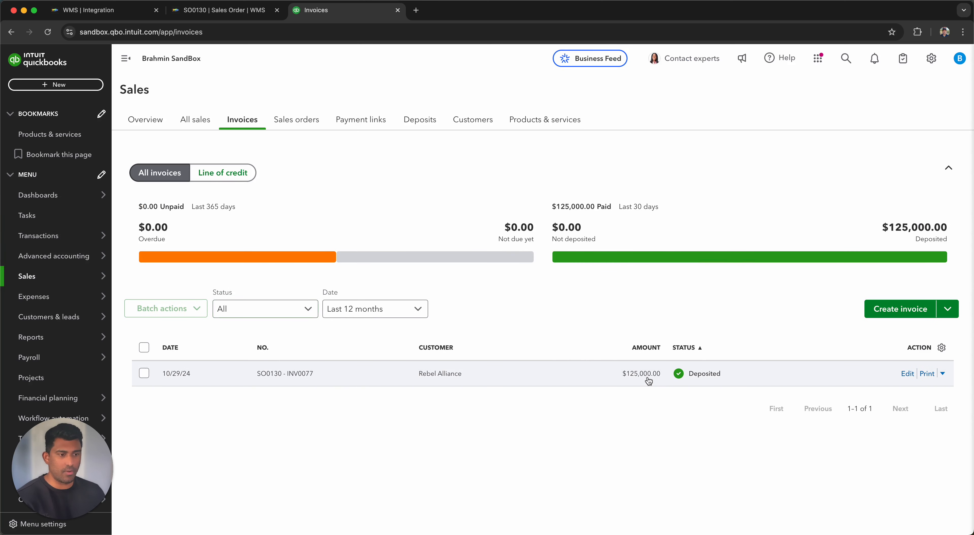
Switch back to Brahmin Solutions and open the fulfilled Jedi Academy order from the sales awaiting invoicing.
click(207, 11)
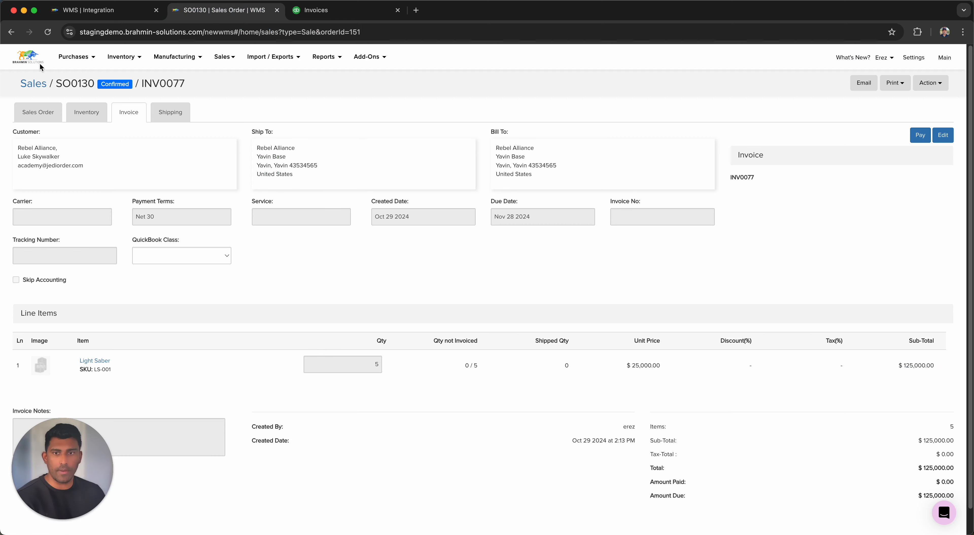
click(32, 84)
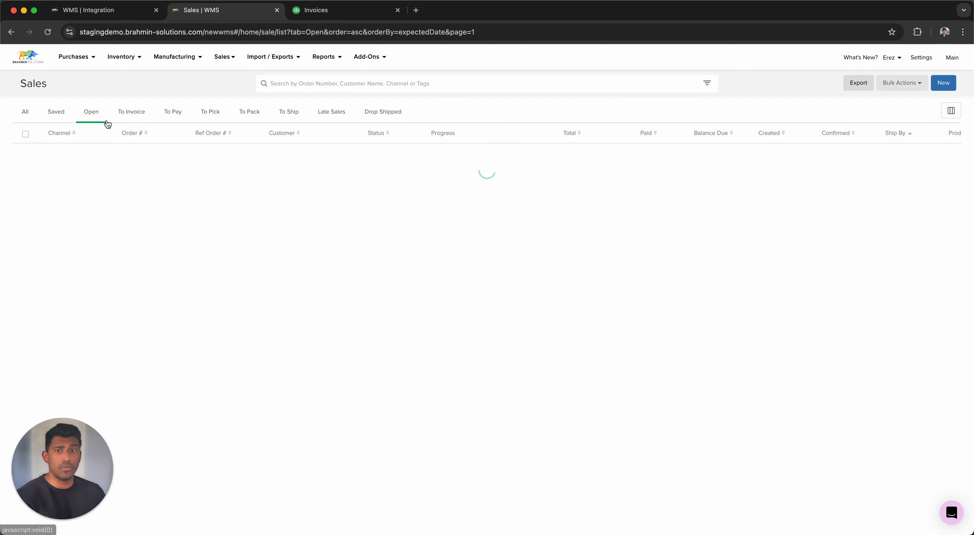
click(142, 114)
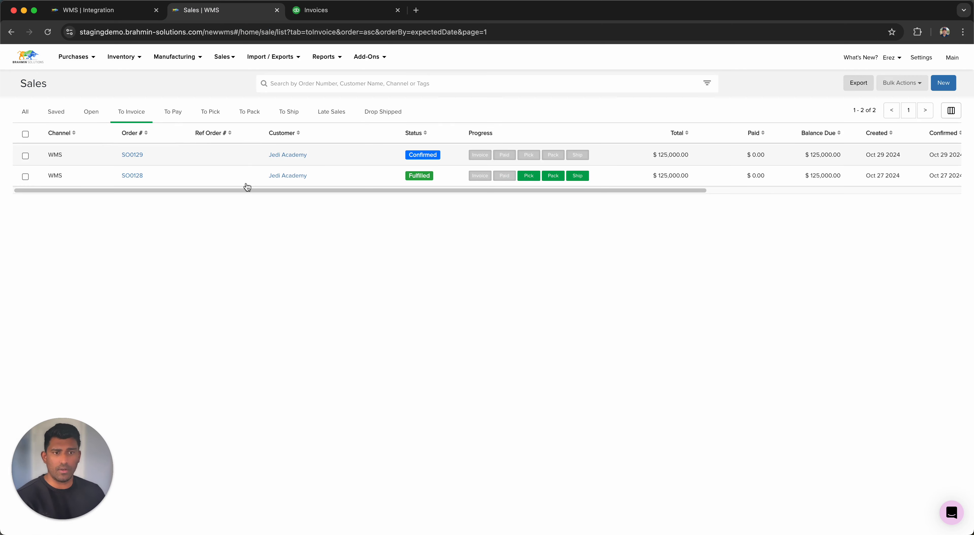
click(126, 176)
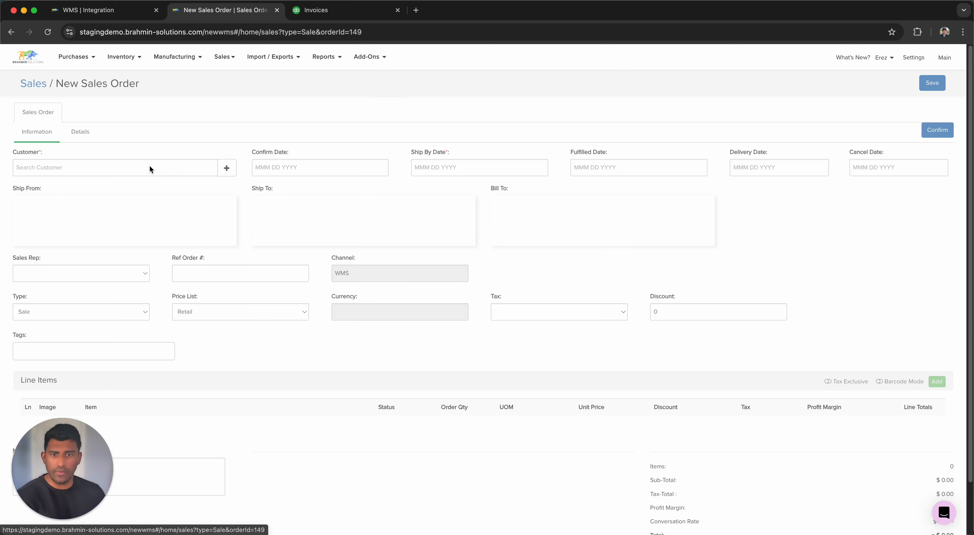
Create a partial invoice on the Jedi Academy order for a quantity of 2 Light Sabers.
click(130, 112)
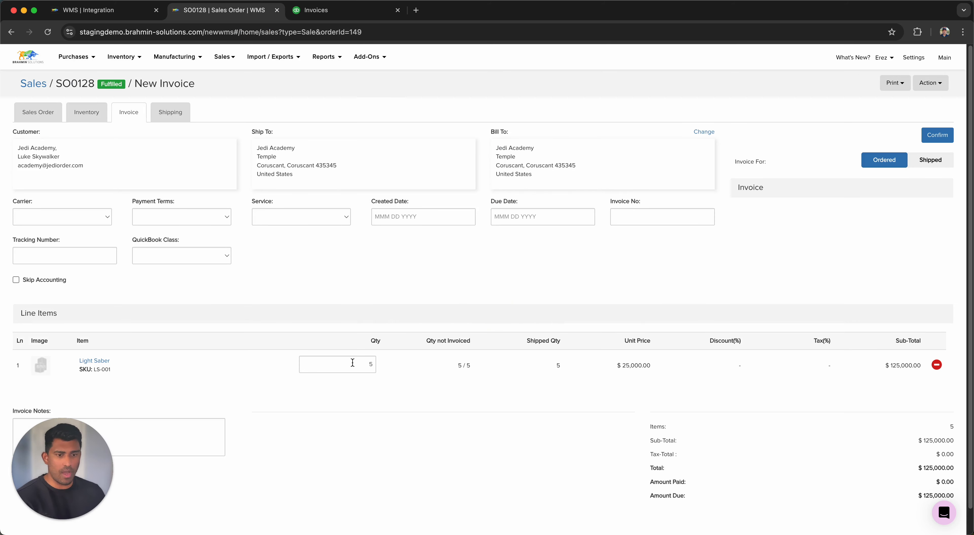
click(352, 362)
click(516, 297)
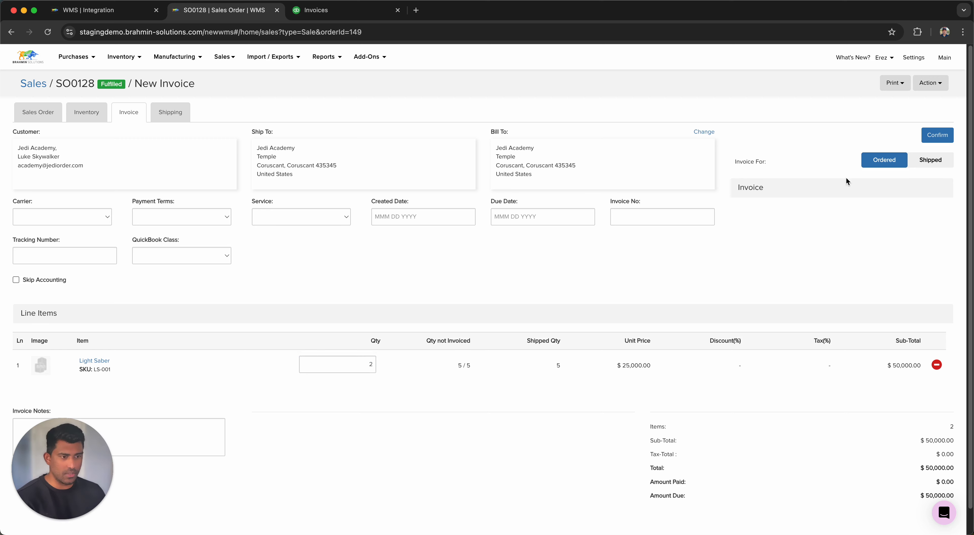
click(939, 134)
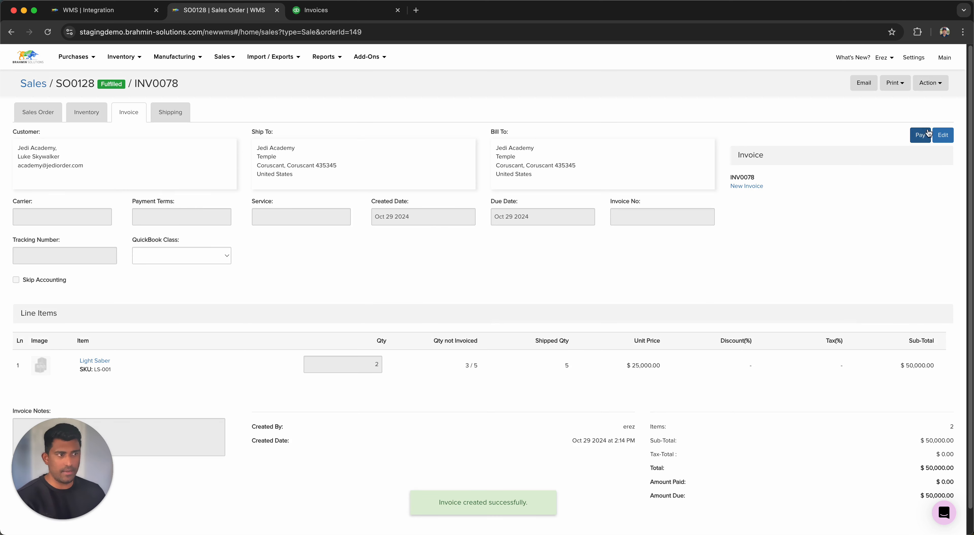
Create a second invoice for the remaining 3 Light Sabers with Net 30 payment terms.
click(747, 186)
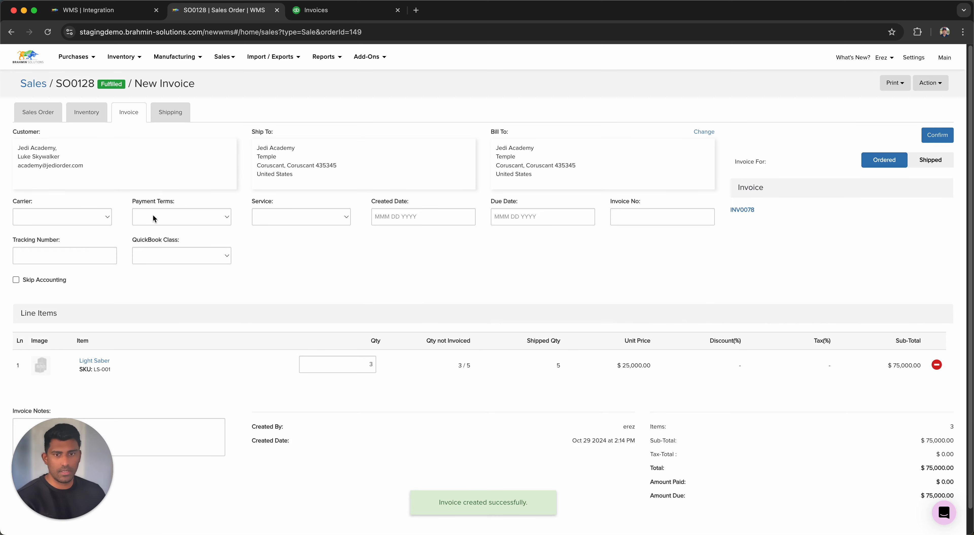
click(181, 217)
click(177, 236)
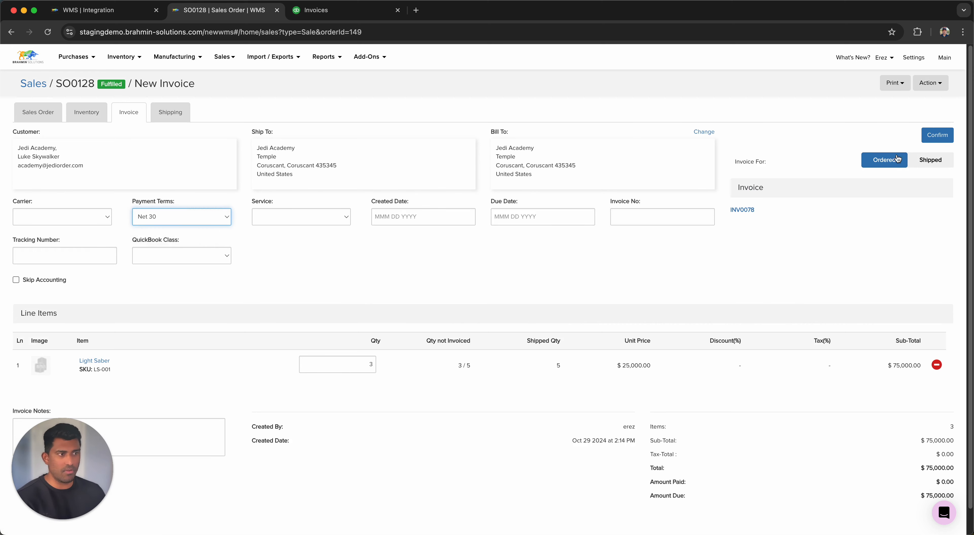
click(932, 140)
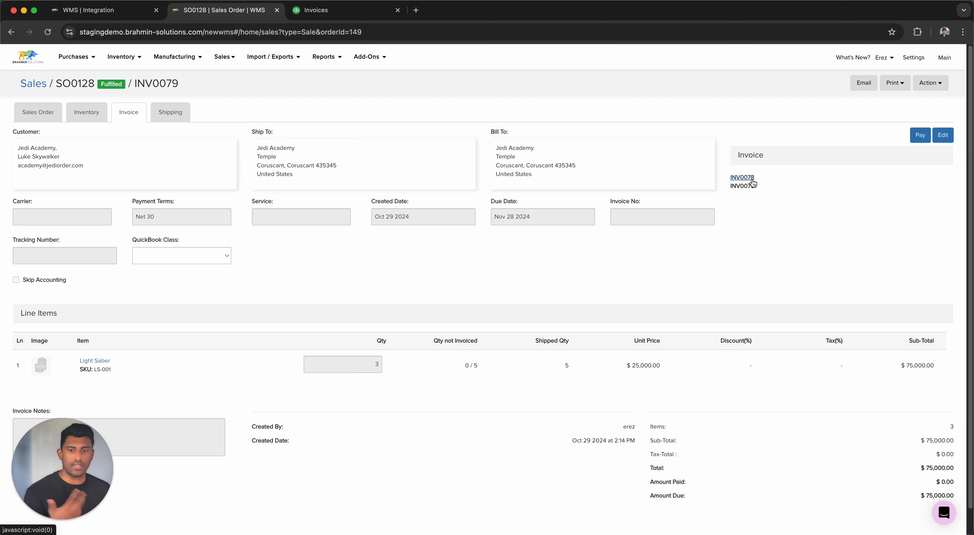
Check the new invoices in QuickBooks, and switch to Brahmin Solutions to view their sync status in the open invoices list.
click(341, 16)
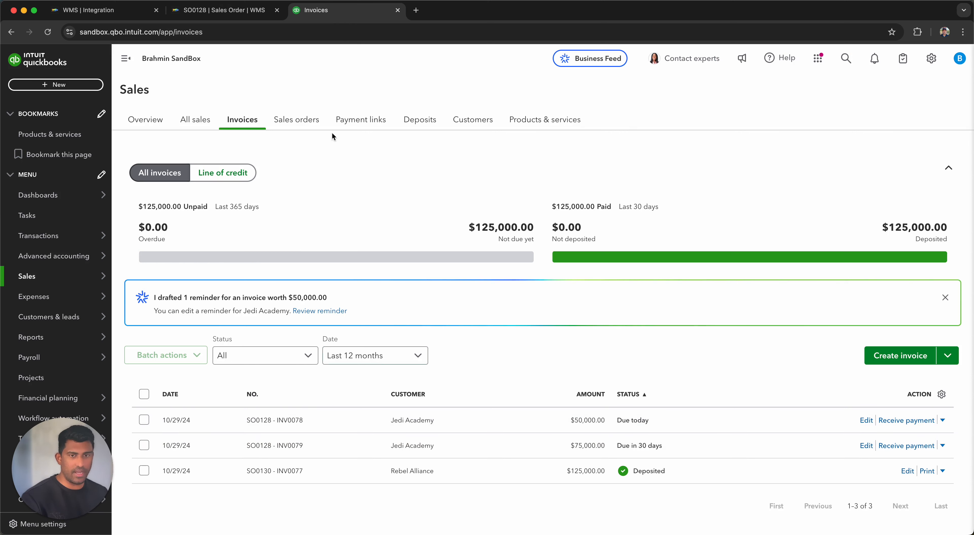
click(260, 11)
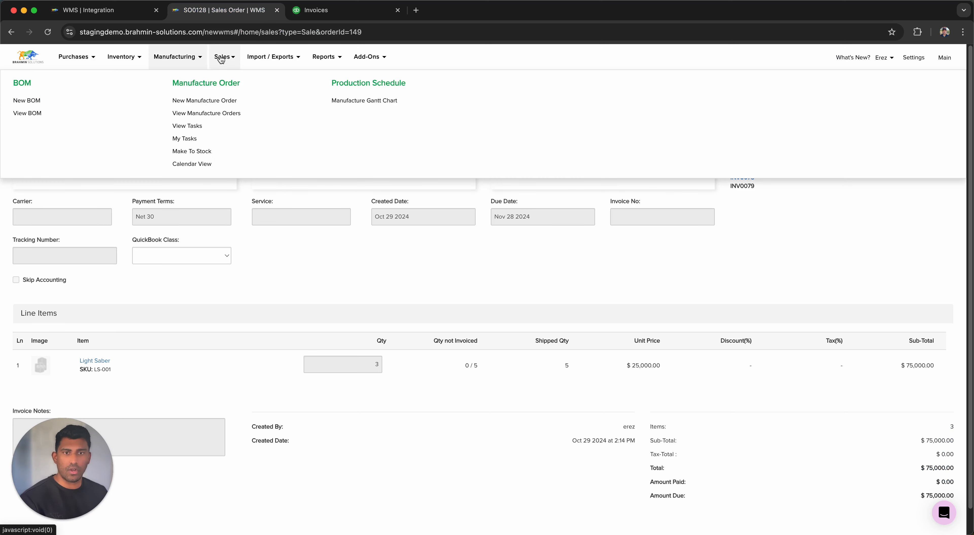
mouse_move(224, 56)
click(190, 151)
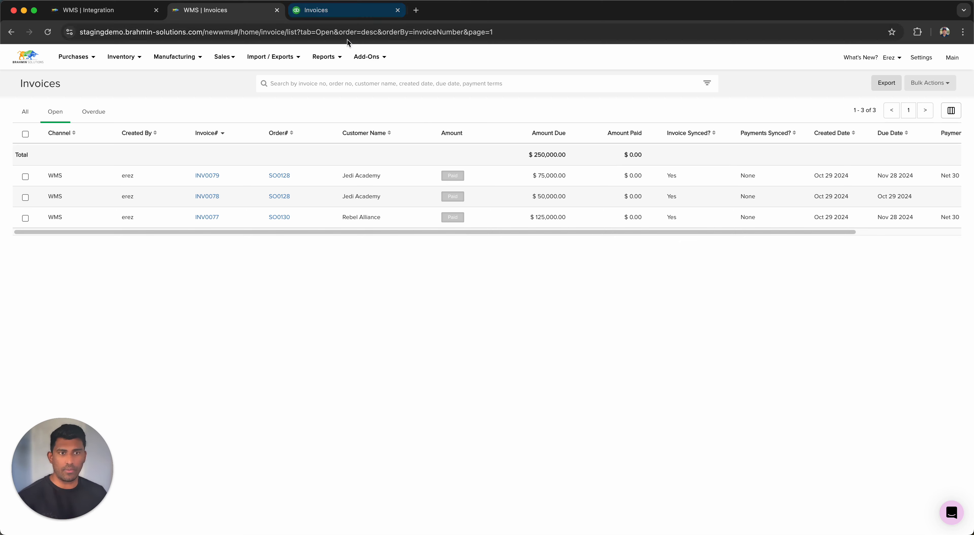
Open the QuickBooks integration and view the logs of its exported transactions.
click(368, 57)
click(30, 101)
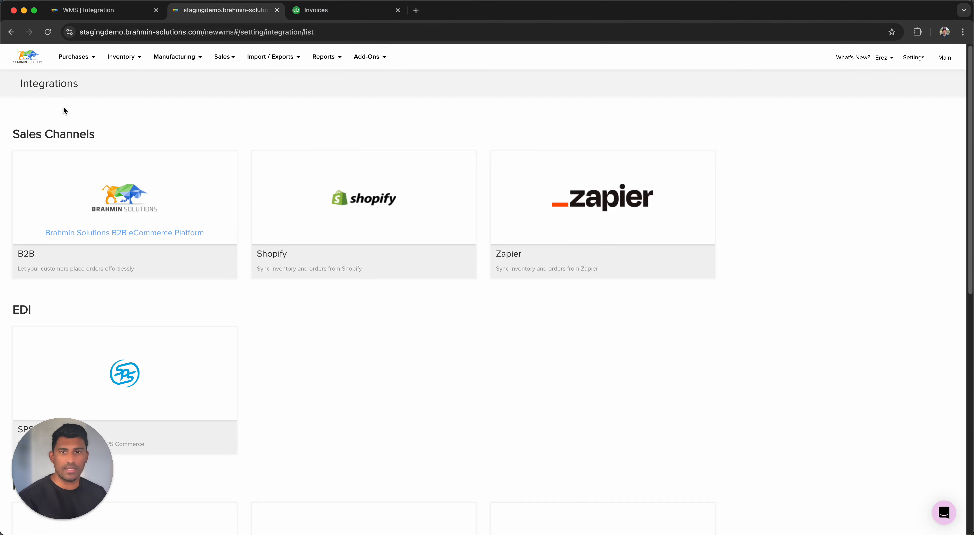
scroll(254, 177, down, 10)
click(196, 263)
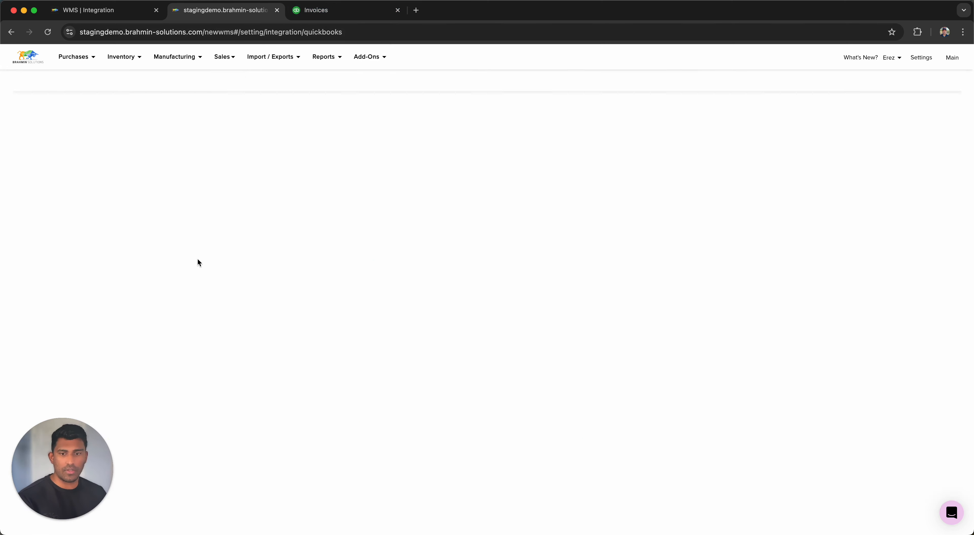
click(200, 111)
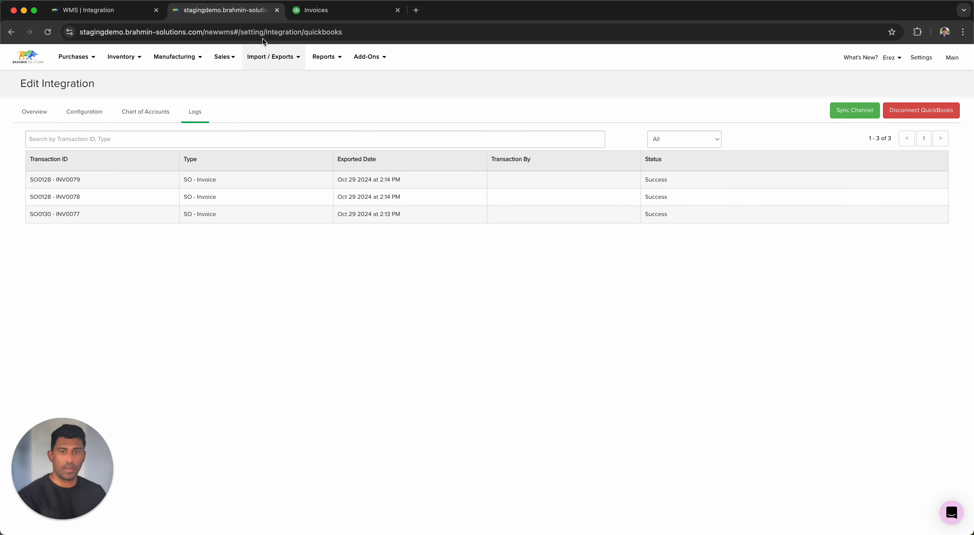
Open the fulfilled Jedi Academy order from the list of all sales and display its first invoice.
click(224, 56)
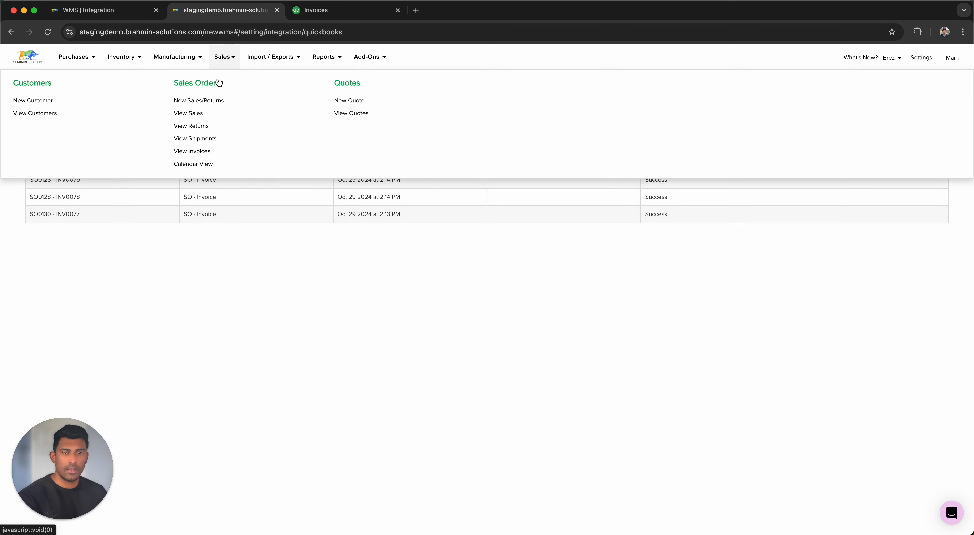
click(194, 118)
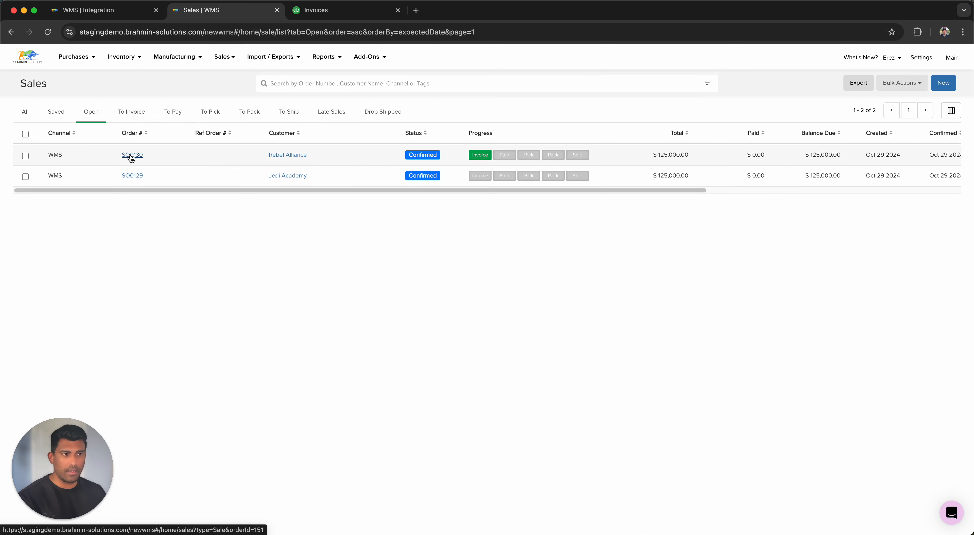
click(57, 119)
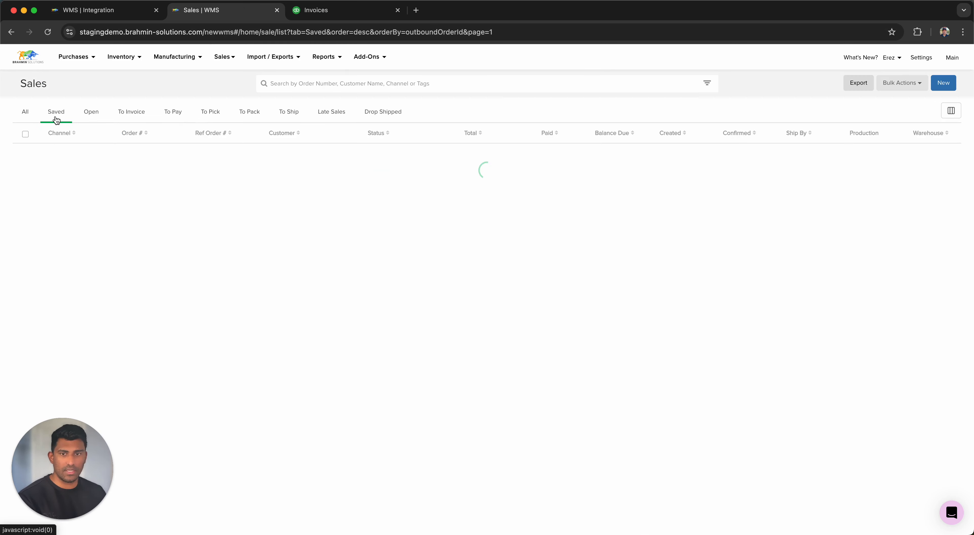
click(29, 114)
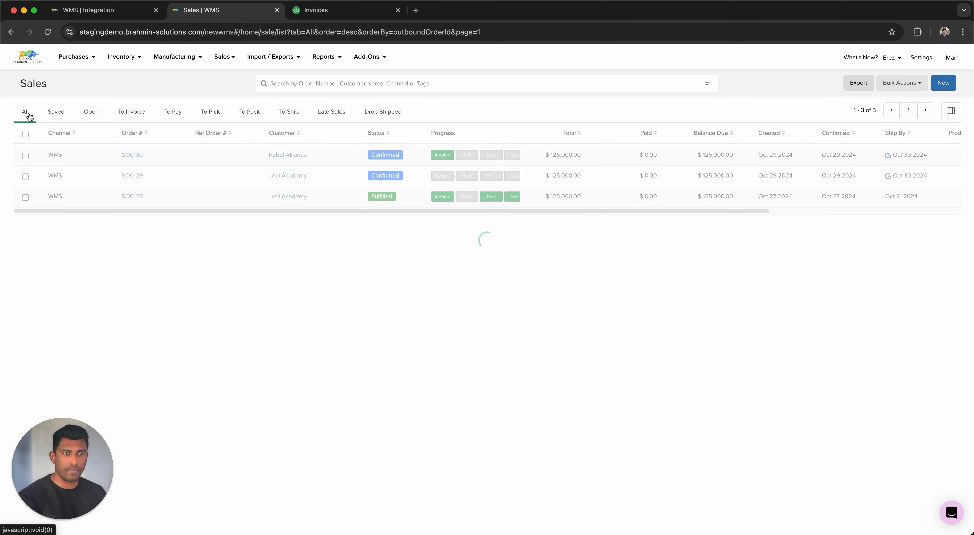
click(133, 196)
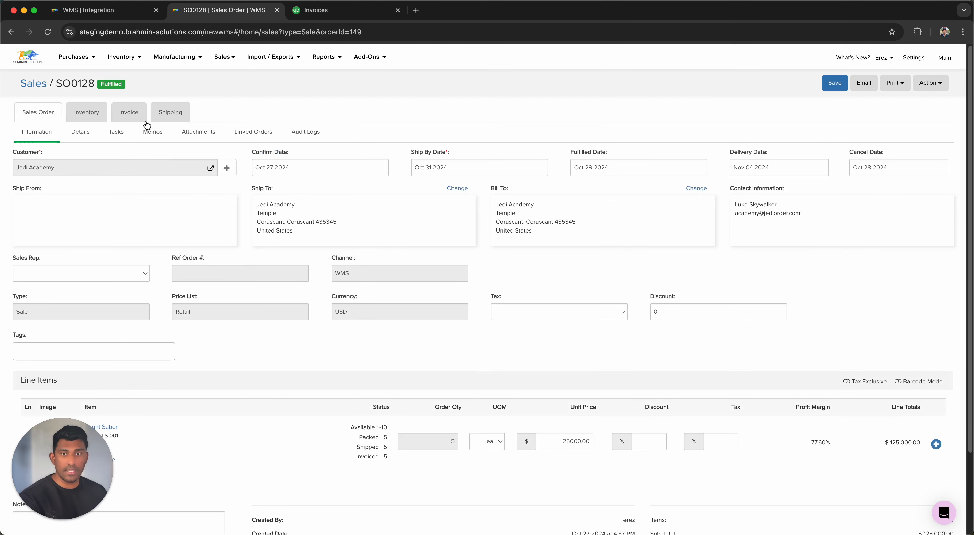
click(144, 121)
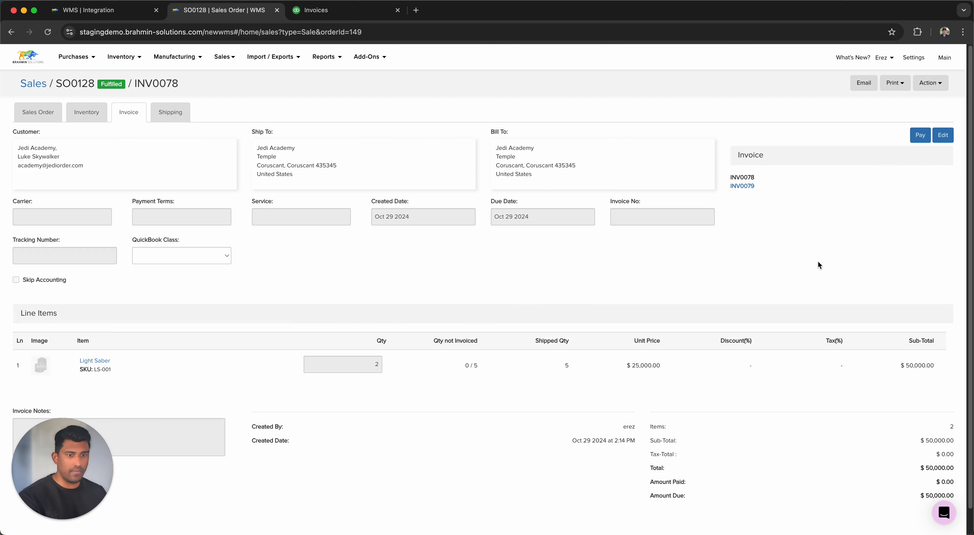
Pay the full outstanding amount of the two-unit invoice with payment type BANK and return to the list of all sales.
click(917, 138)
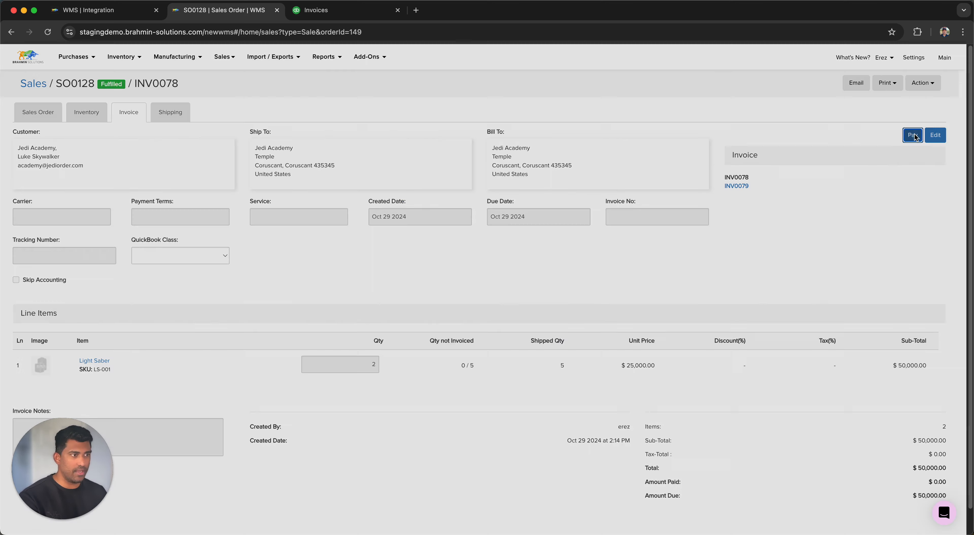
click(422, 219)
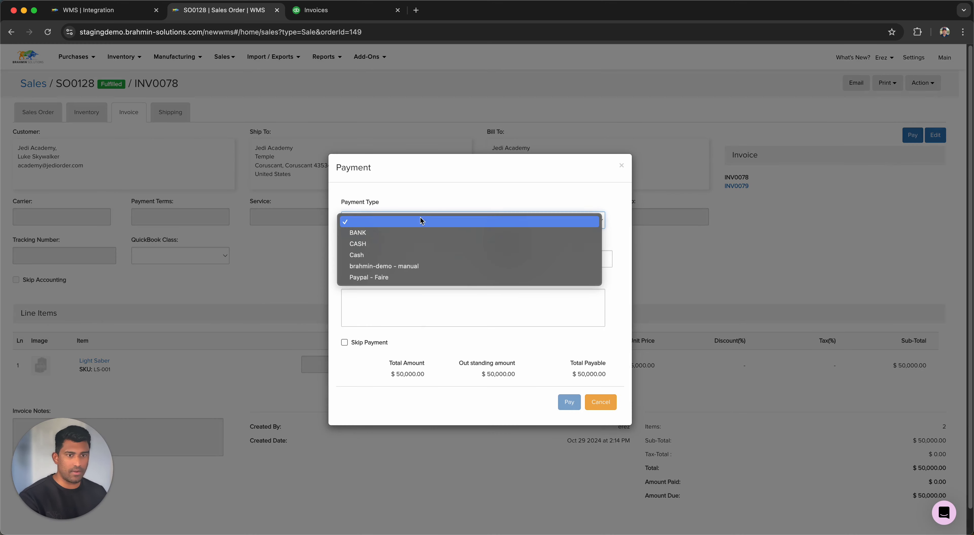
click(398, 233)
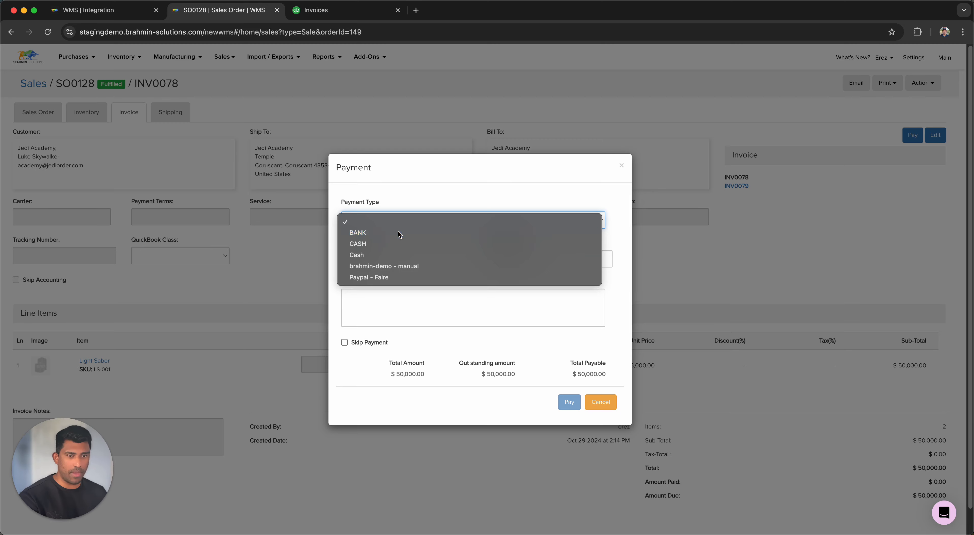
click(569, 403)
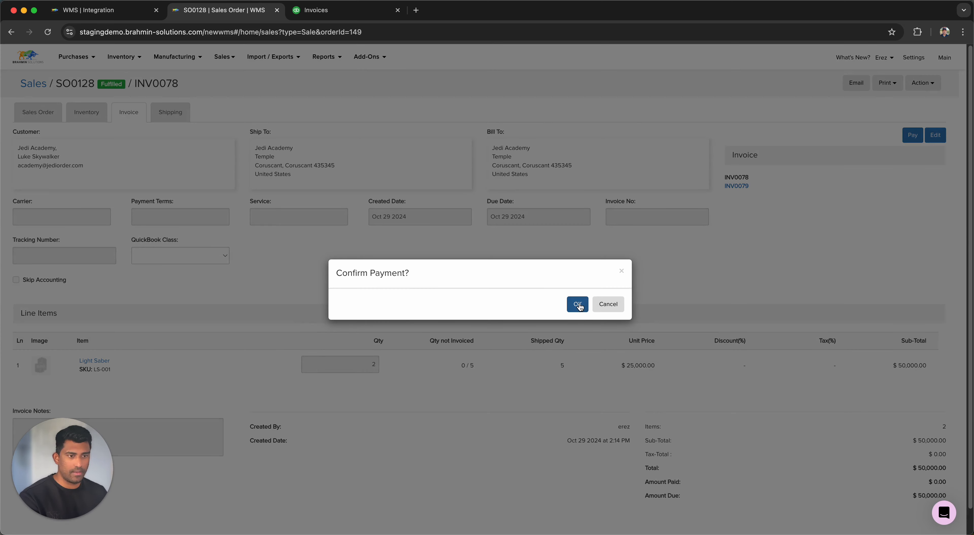
click(577, 304)
scroll(535, 241, down, 3)
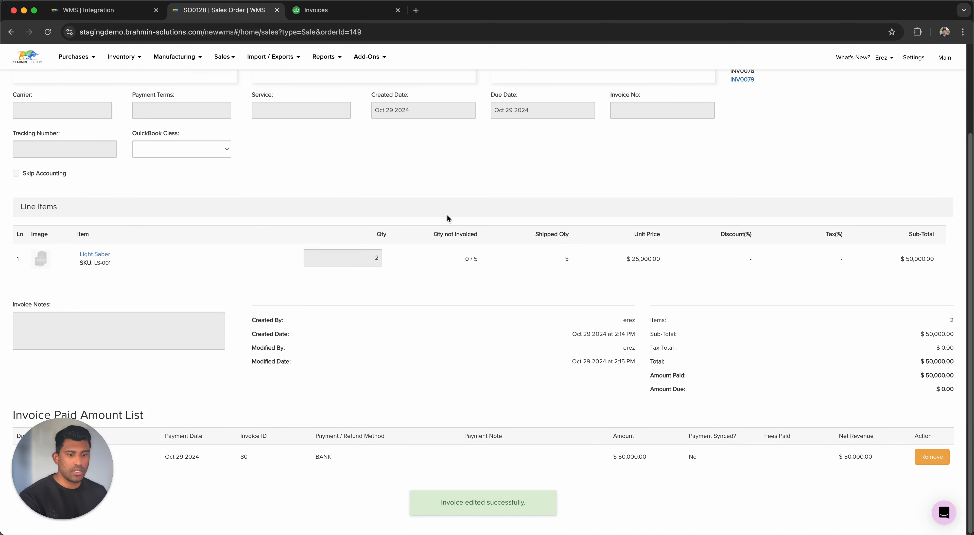
click(11, 33)
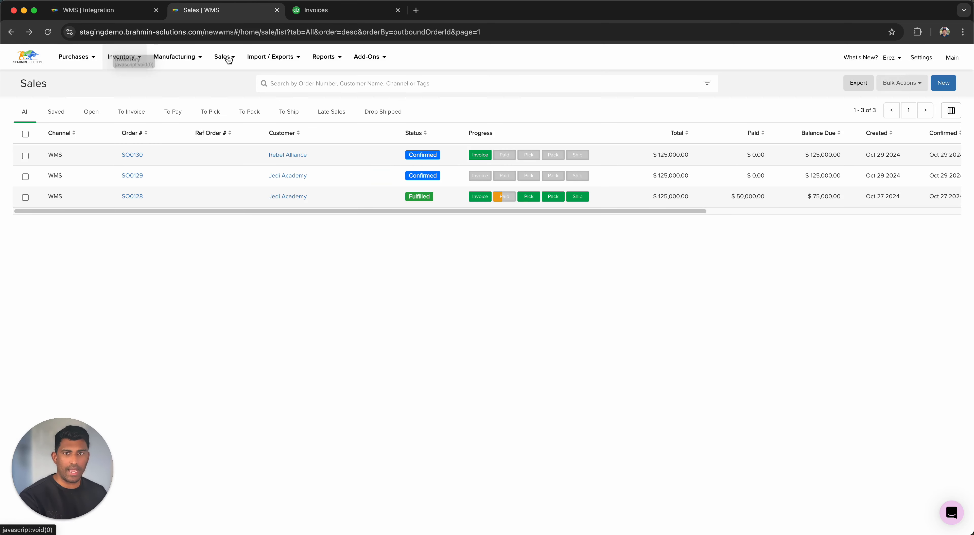
Display the list of all invoices, and switch to QuickBooks to view the details of the Rebel Alliance invoice.
mouse_move(228, 59)
click(224, 100)
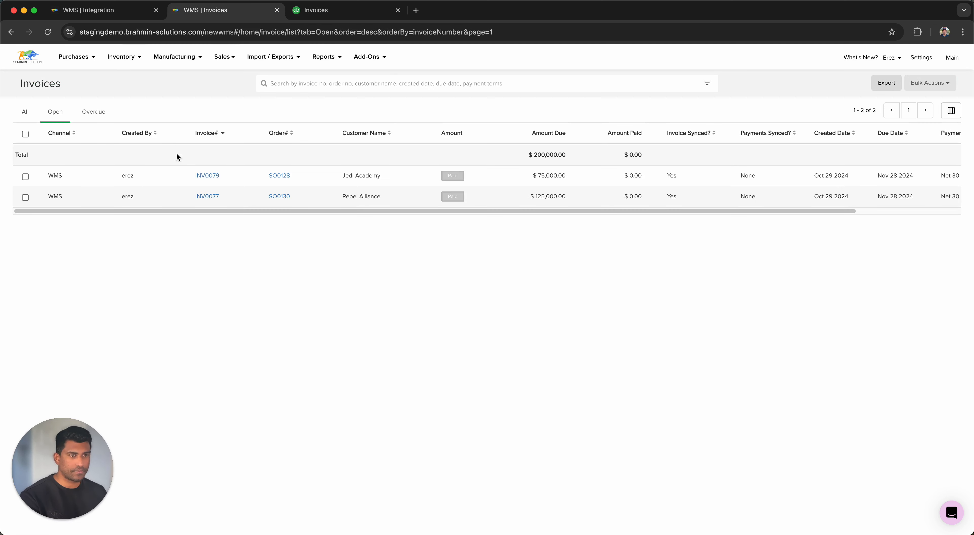
click(23, 113)
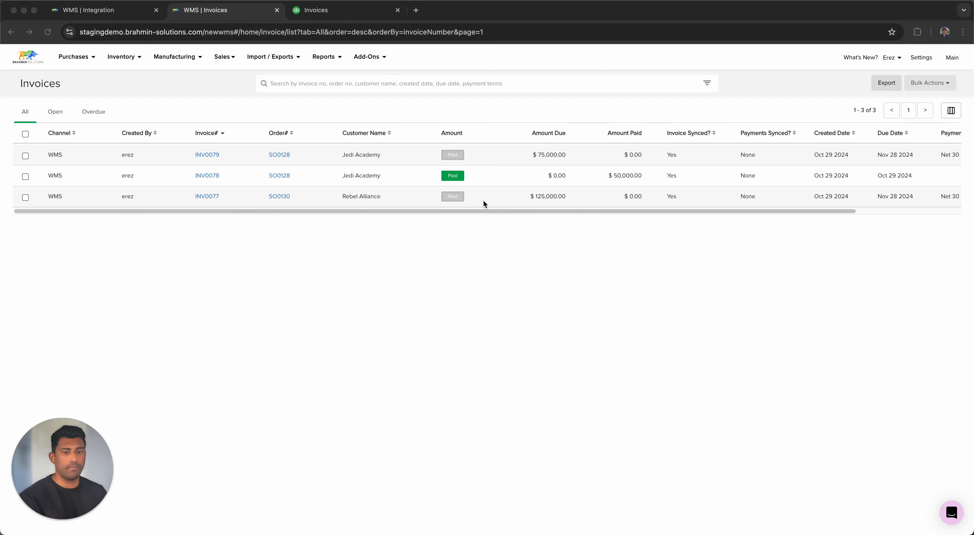
click(325, 11)
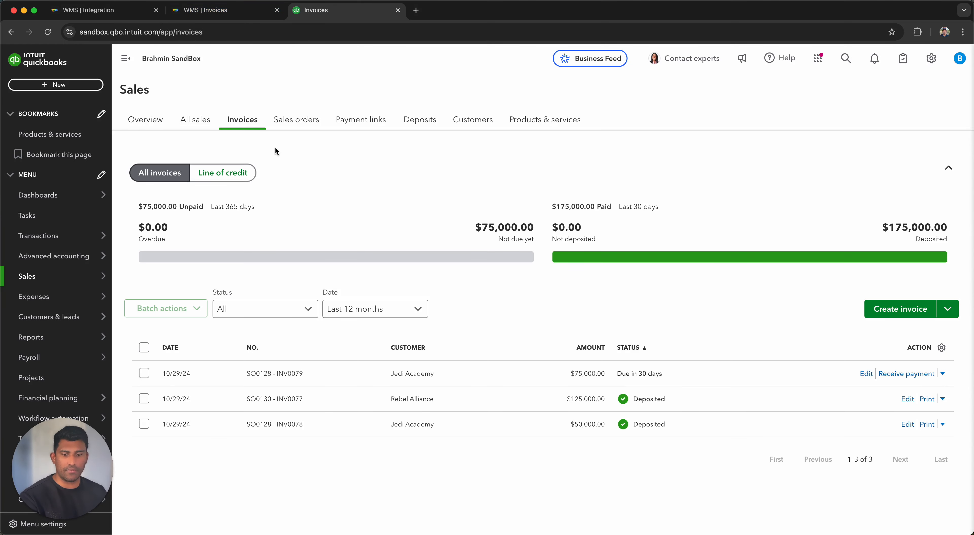
click(213, 404)
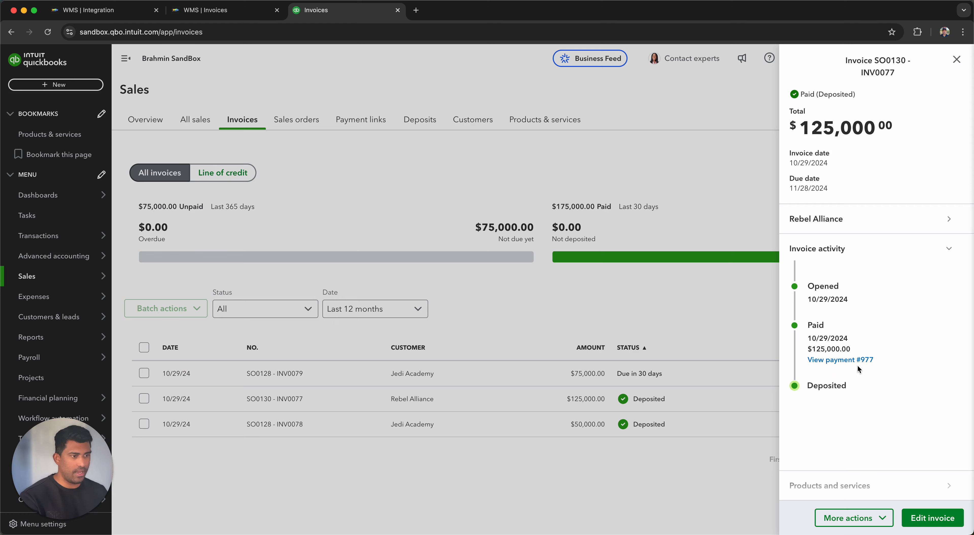
Return to Brahmin Solutions, reload the list of all invoices to check their payment sync status, and open the Rebel Alliance invoice.
click(242, 11)
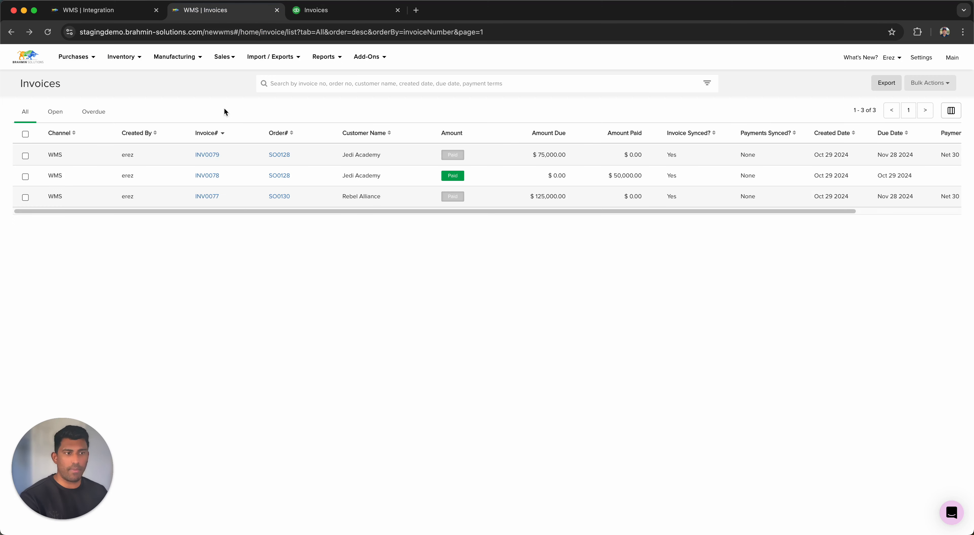
click(56, 112)
click(28, 113)
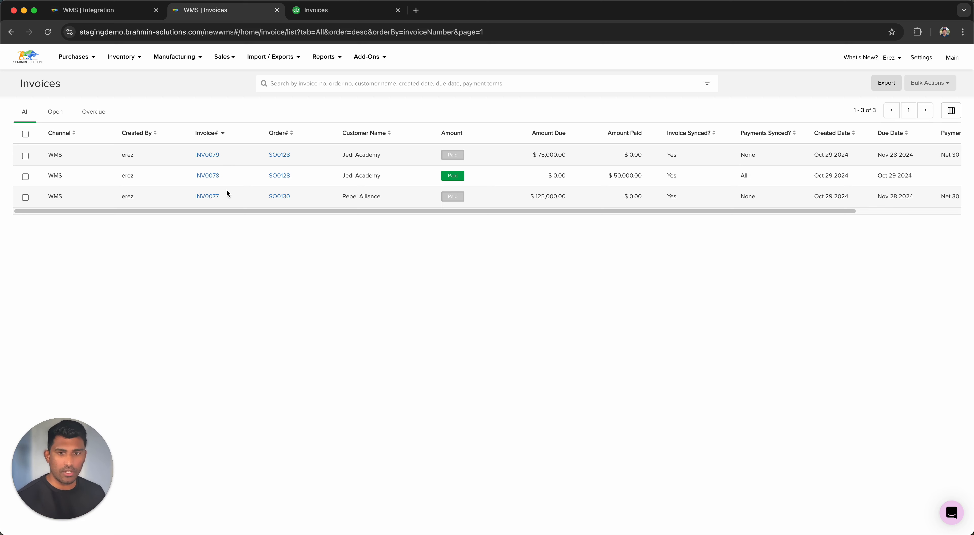
click(208, 196)
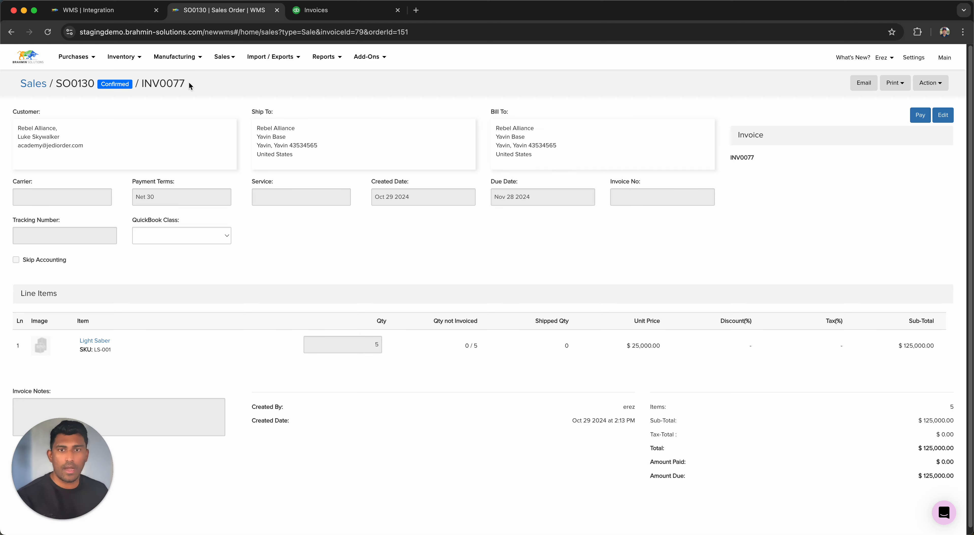
Open the October 28 SaberTech Corp. order from the list of all purchases and start a new bill for it.
click(73, 59)
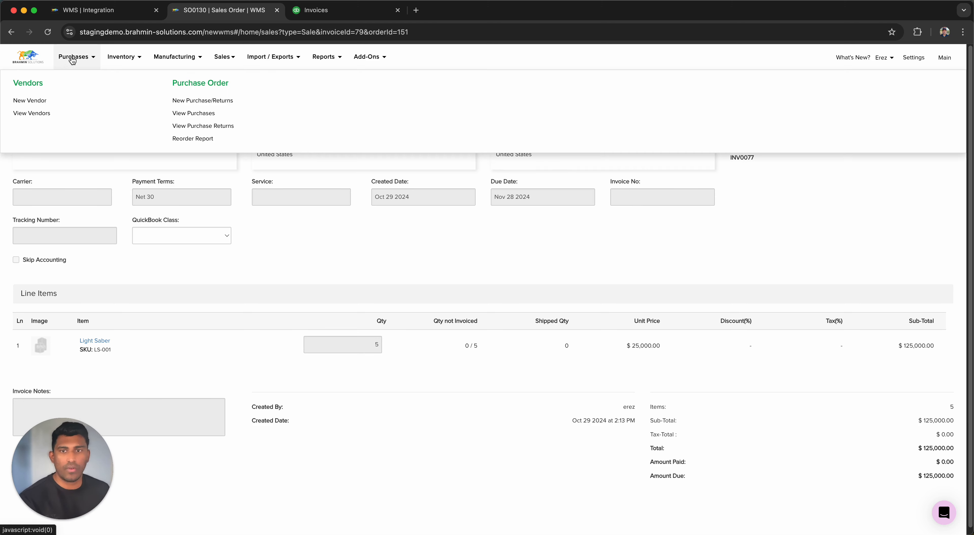
click(211, 115)
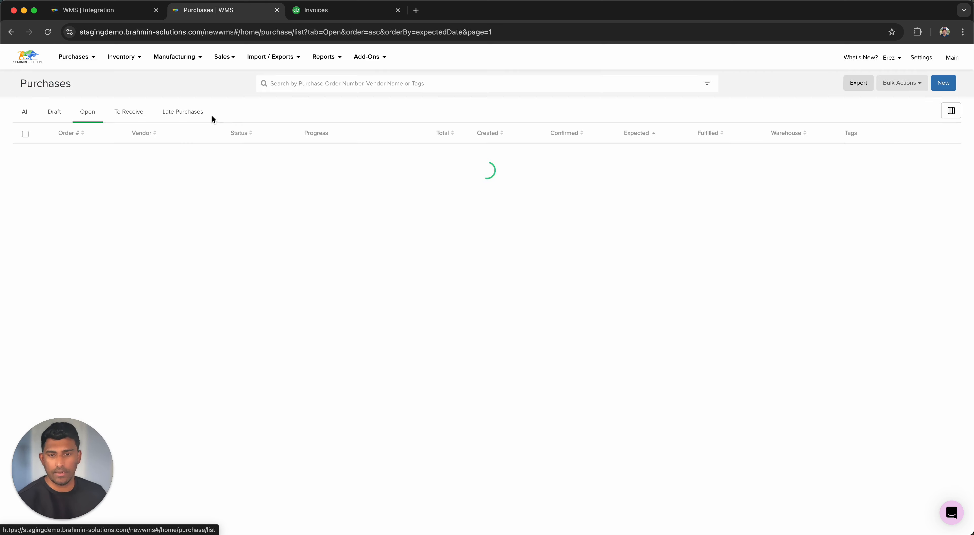
click(25, 113)
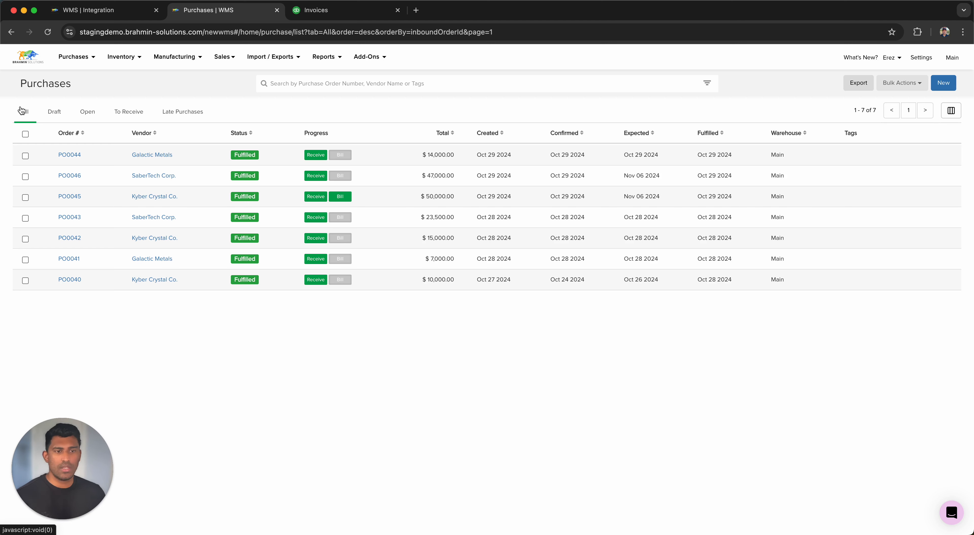
click(63, 219)
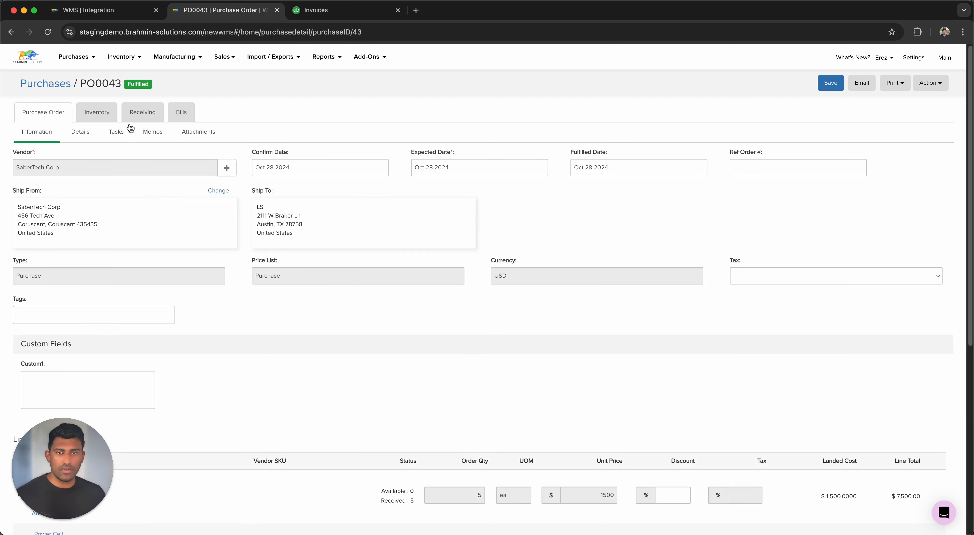
click(187, 116)
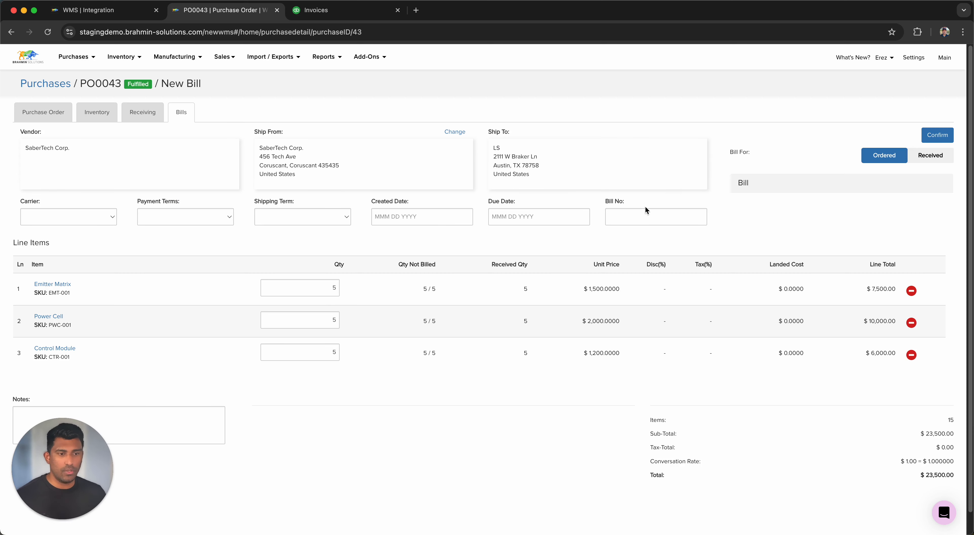
Create a Net 30 bill for the Emitter Matrix and Power Cell, and a second bill for the Control Module.
click(912, 356)
click(207, 221)
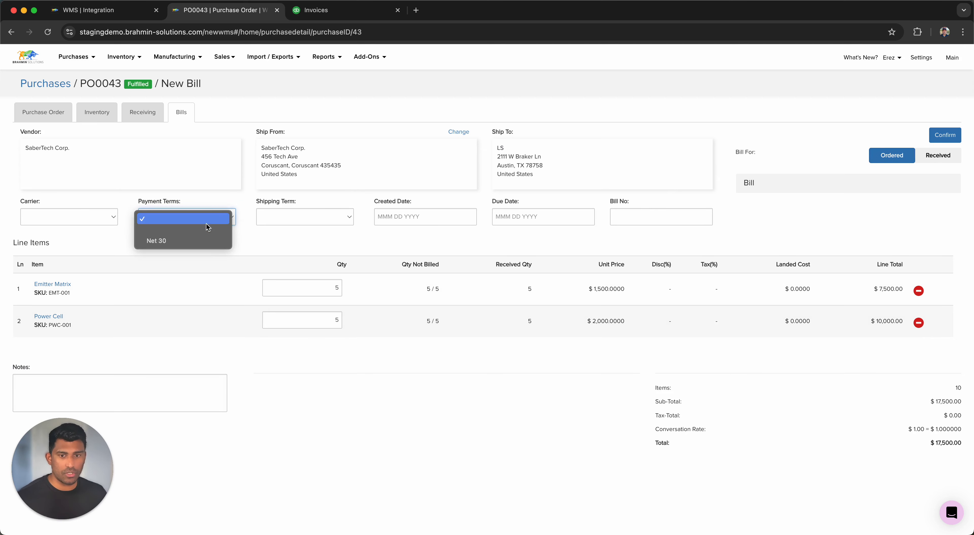
click(197, 241)
click(938, 135)
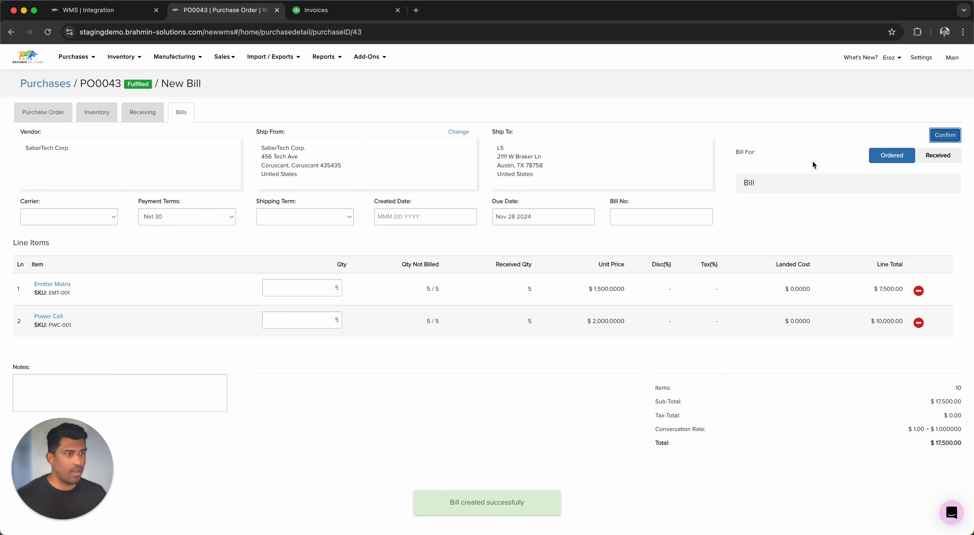
click(951, 135)
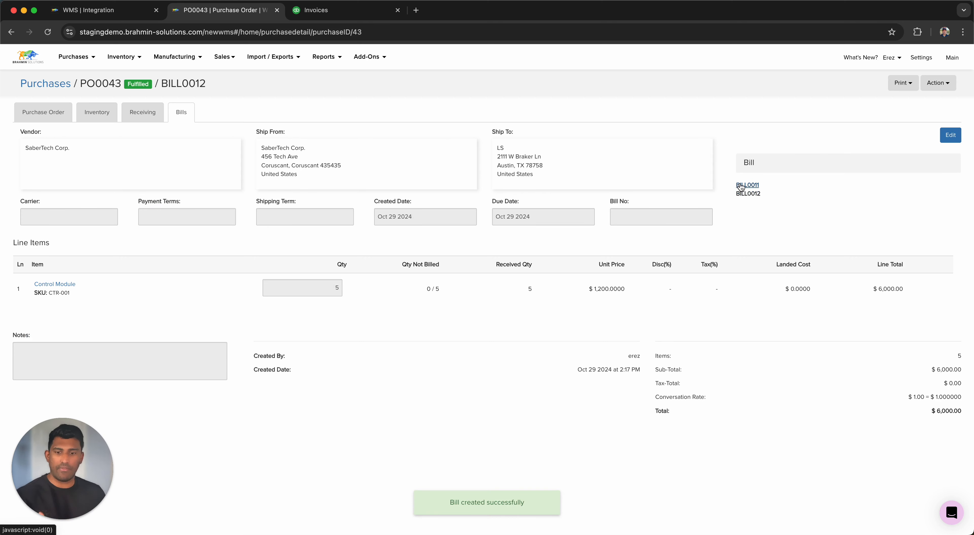
Check the bills for review under Expenses in QuickBooks and return to Brahmin Solutions.
click(322, 10)
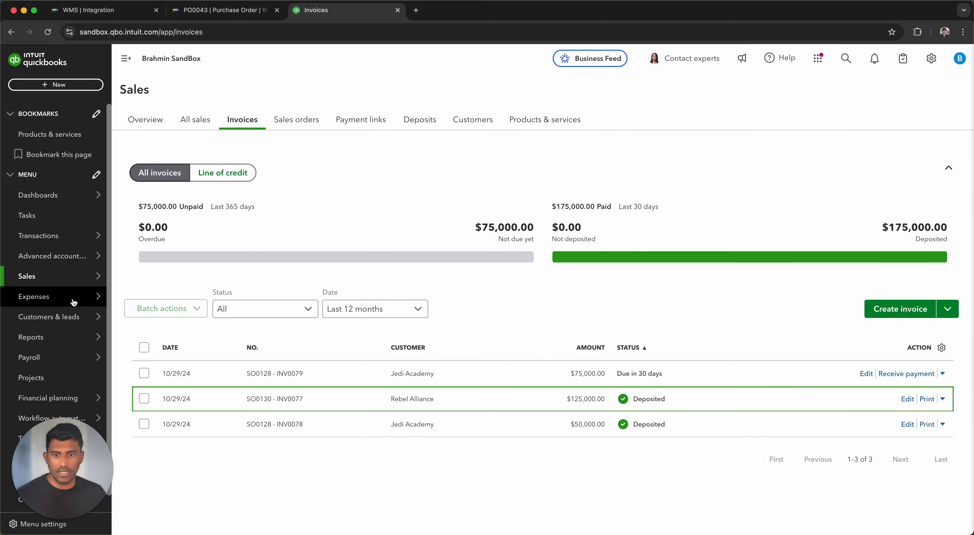
click(83, 297)
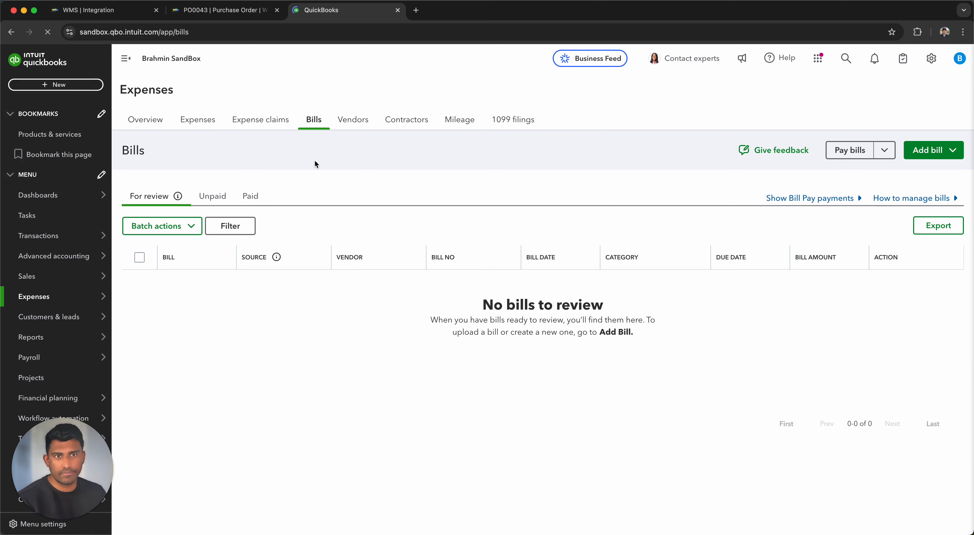
click(238, 11)
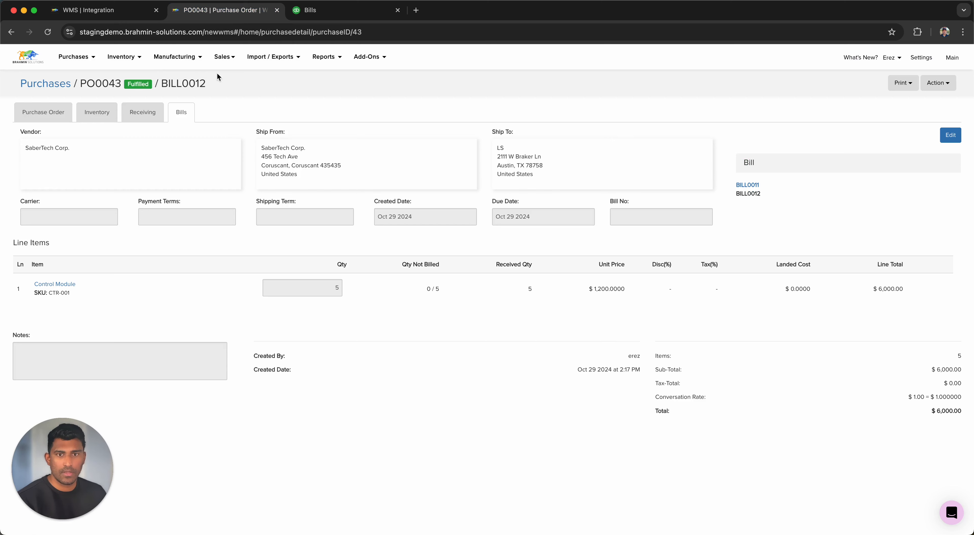
Open the QuickBooks integration and view the logs to check the exported purchase bills.
click(358, 59)
click(49, 103)
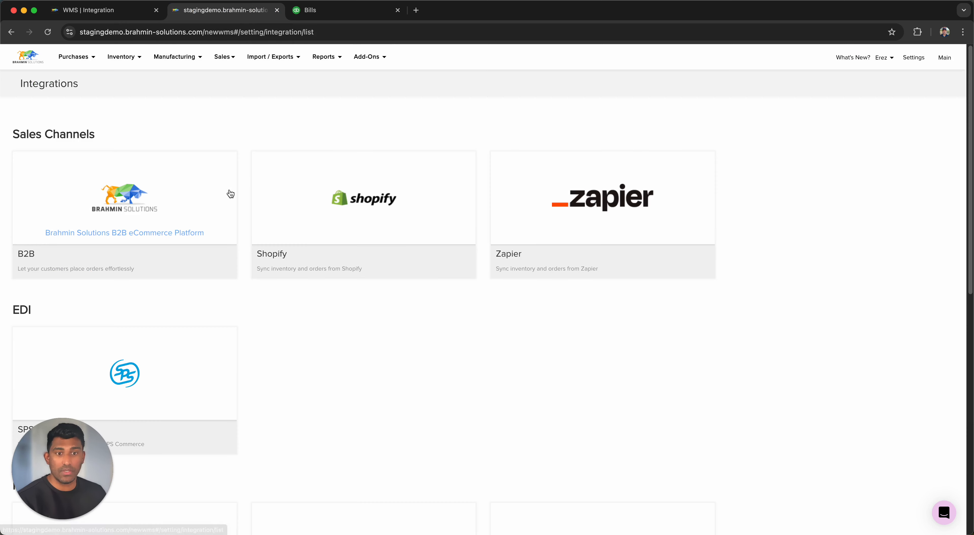
scroll(160, 272, down, 10)
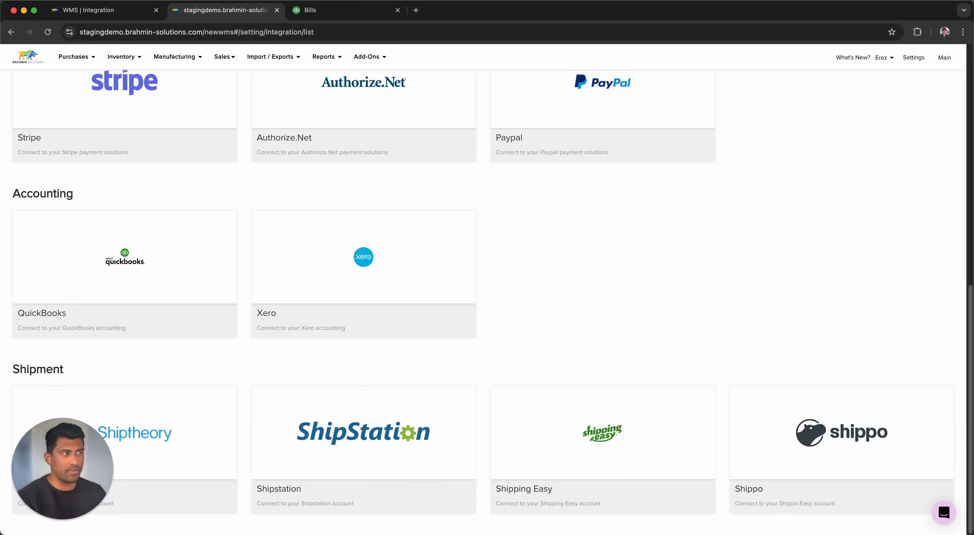
click(114, 265)
click(193, 115)
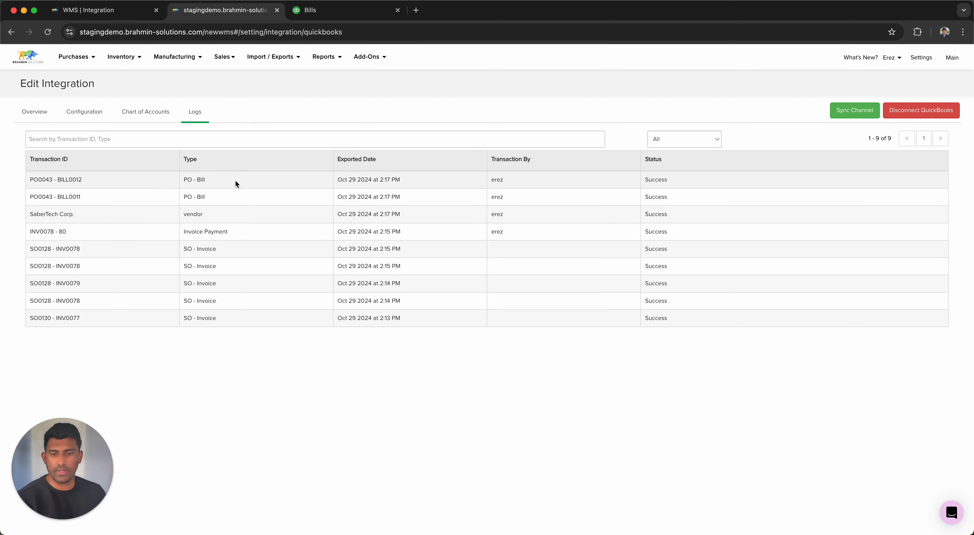
Switch to QuickBooks, display the unpaid bills, and open the transaction list of vendor SaberTech Corp.
click(328, 15)
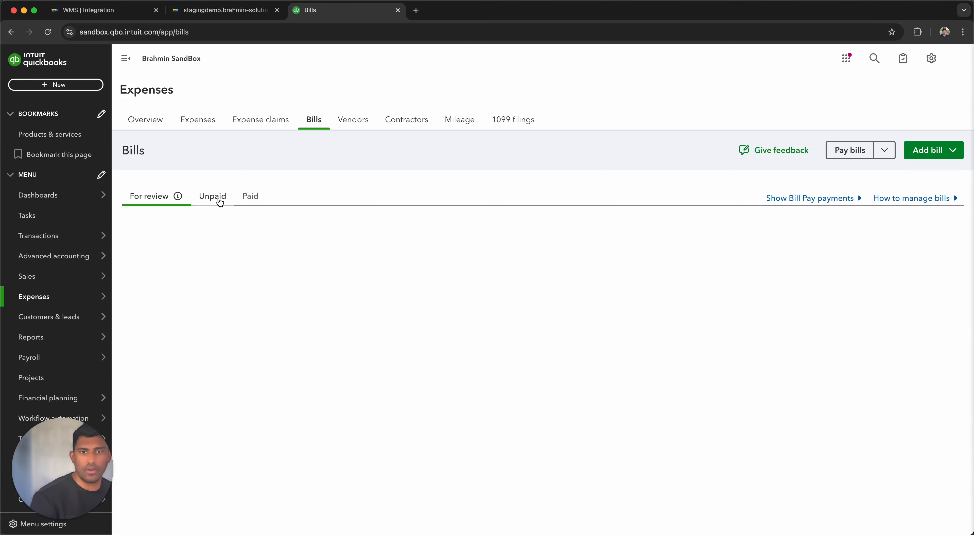
click(220, 201)
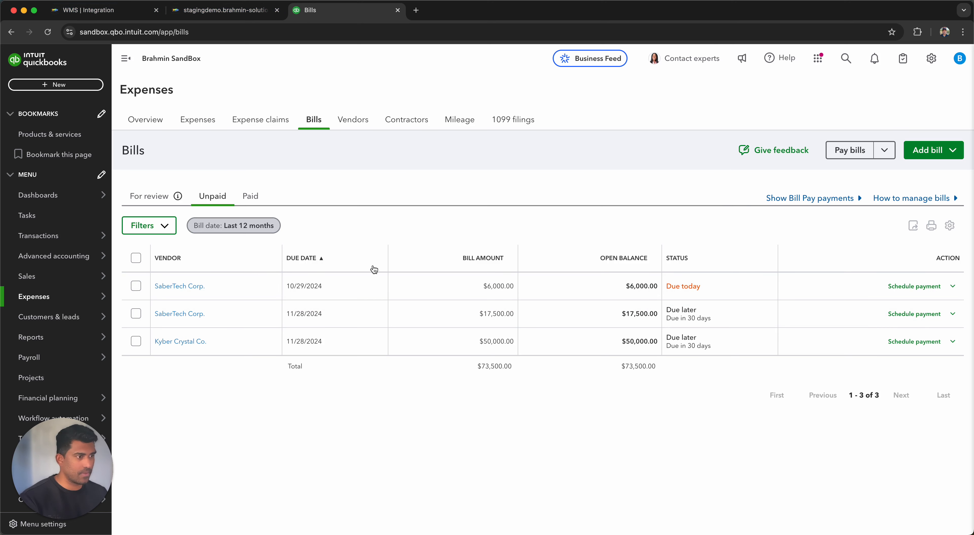
click(184, 289)
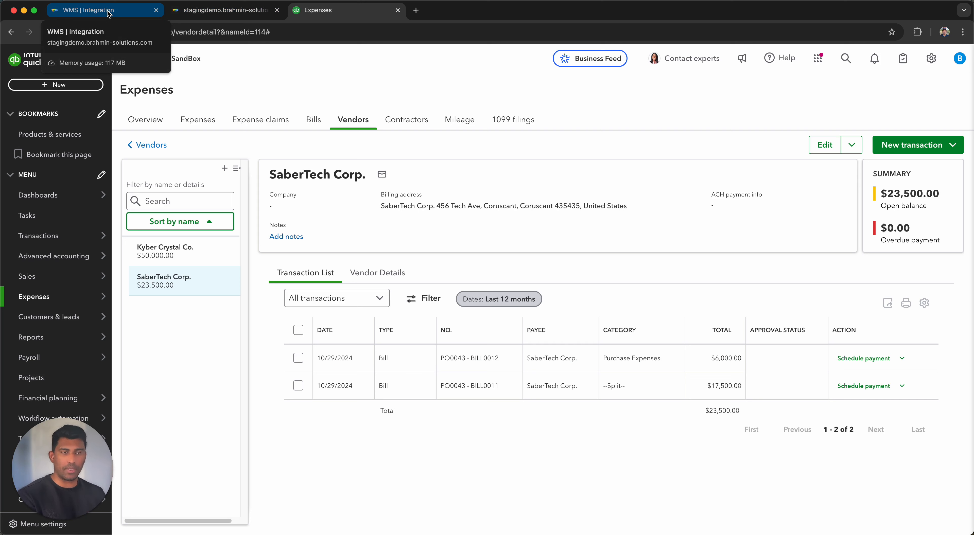
Switch to Brahmin Solutions and open the list of open manufacturing orders.
click(209, 17)
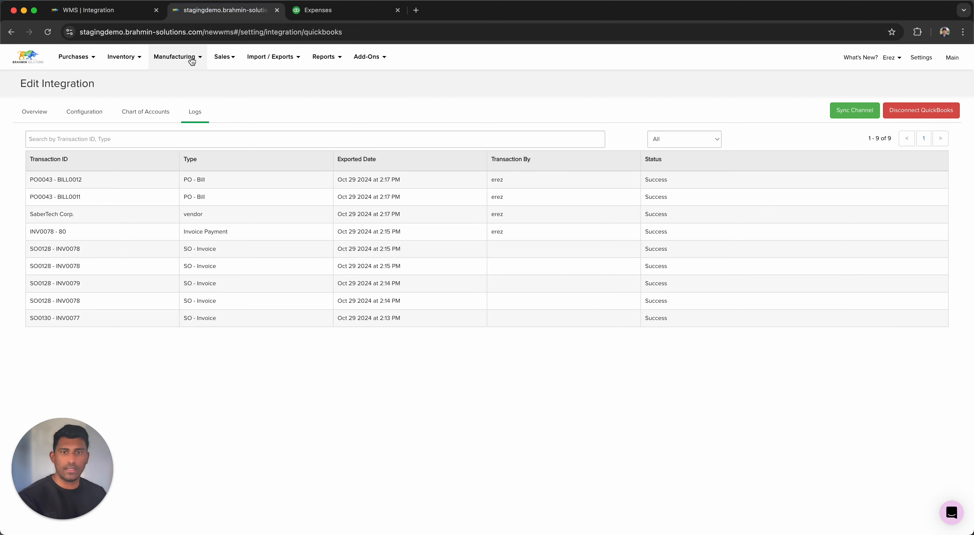
click(192, 61)
click(196, 113)
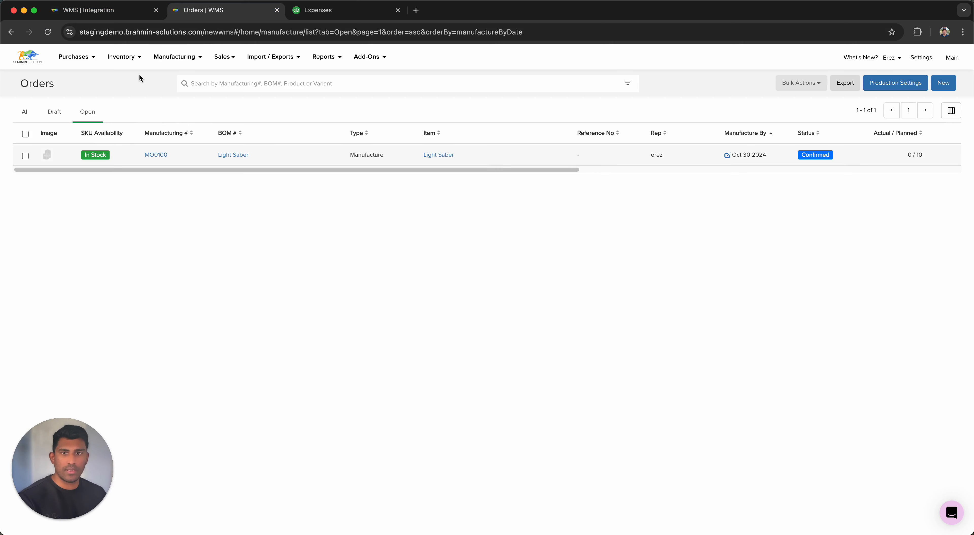
Open the October 29 SaberTech Corp. order from the list of all purchases and review its line items.
mouse_move(94, 67)
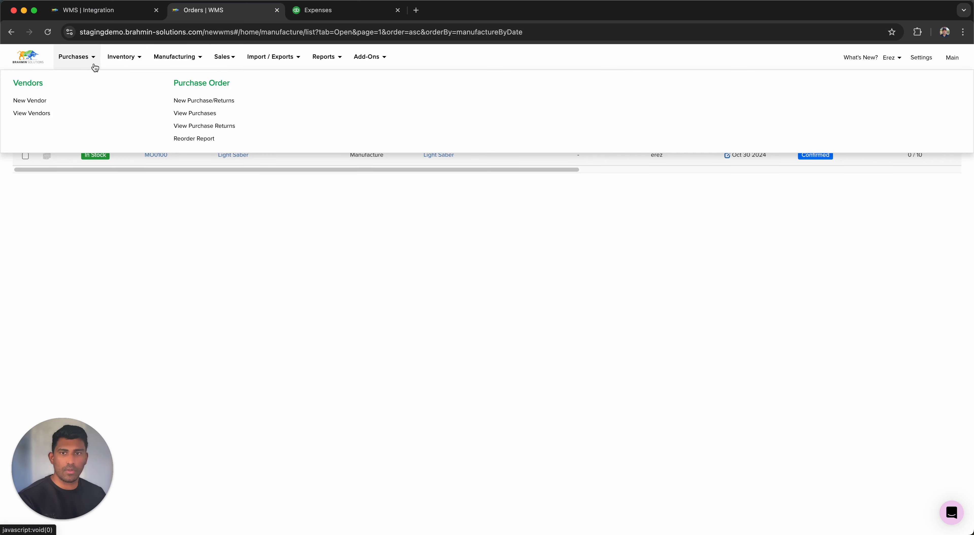
click(208, 114)
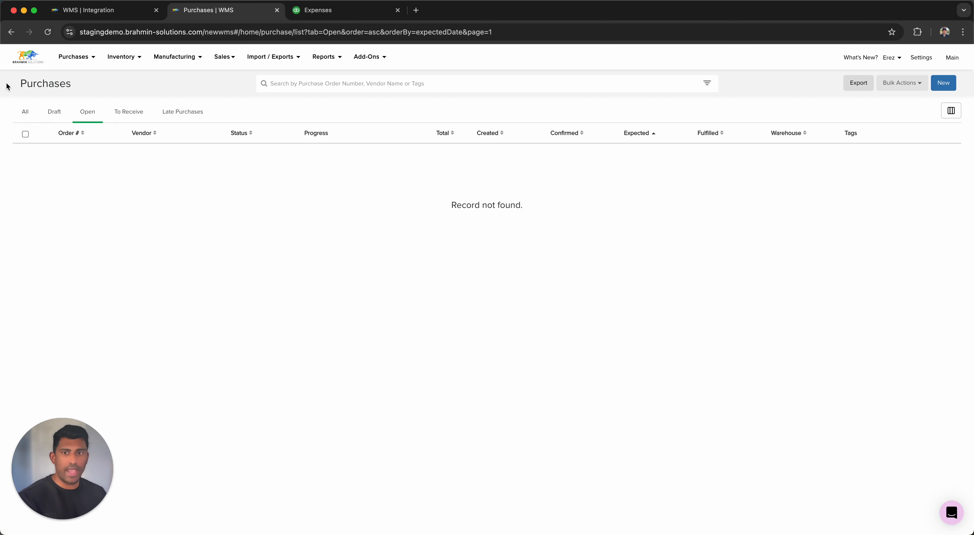
click(60, 121)
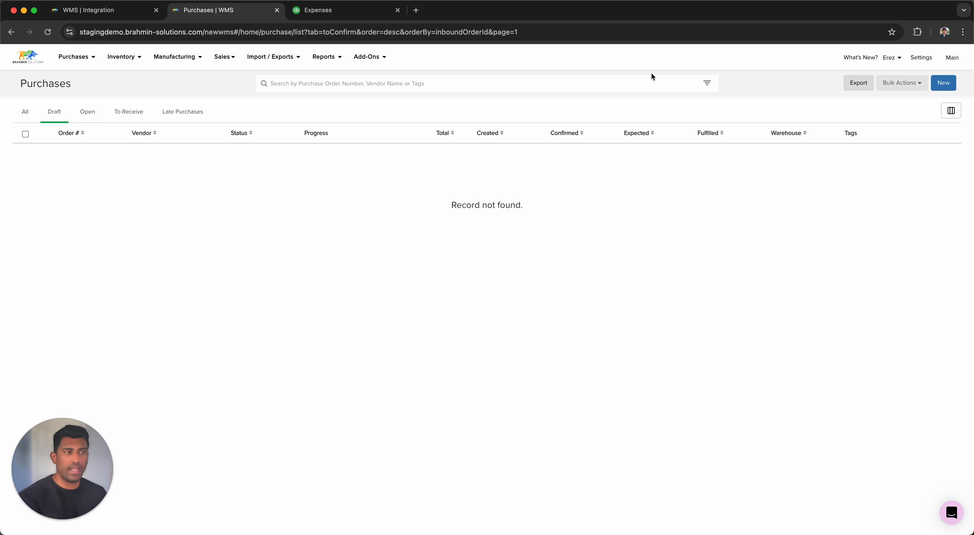
click(26, 112)
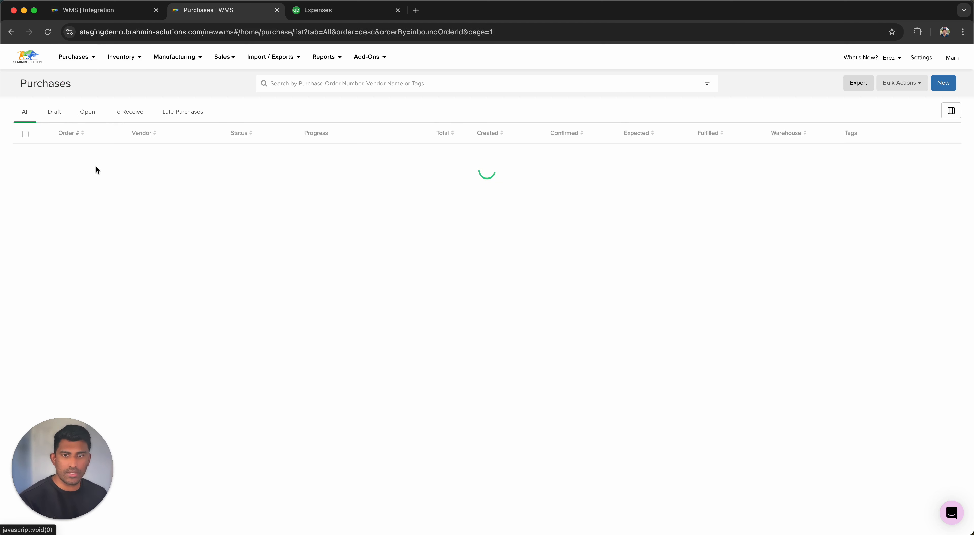
click(25, 198)
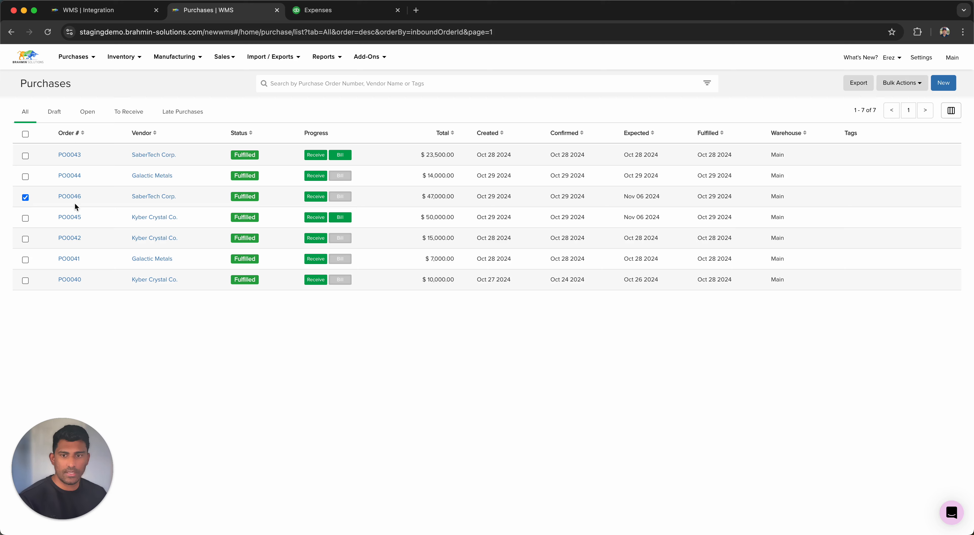
click(71, 196)
scroll(446, 203, down, 8)
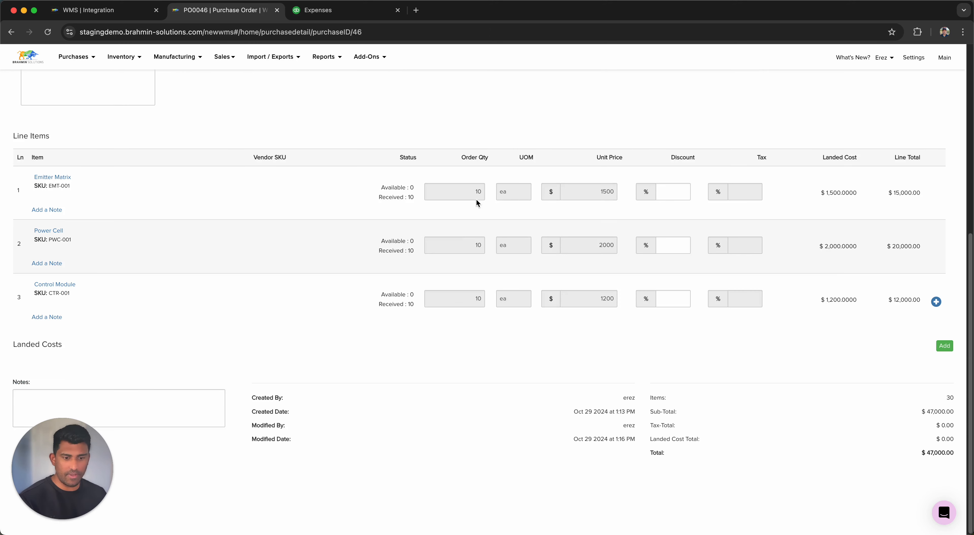
scroll(469, 219, up, 2)
Duplicate the SaberTech Corp. purchase order and return to the list of purchases.
click(919, 83)
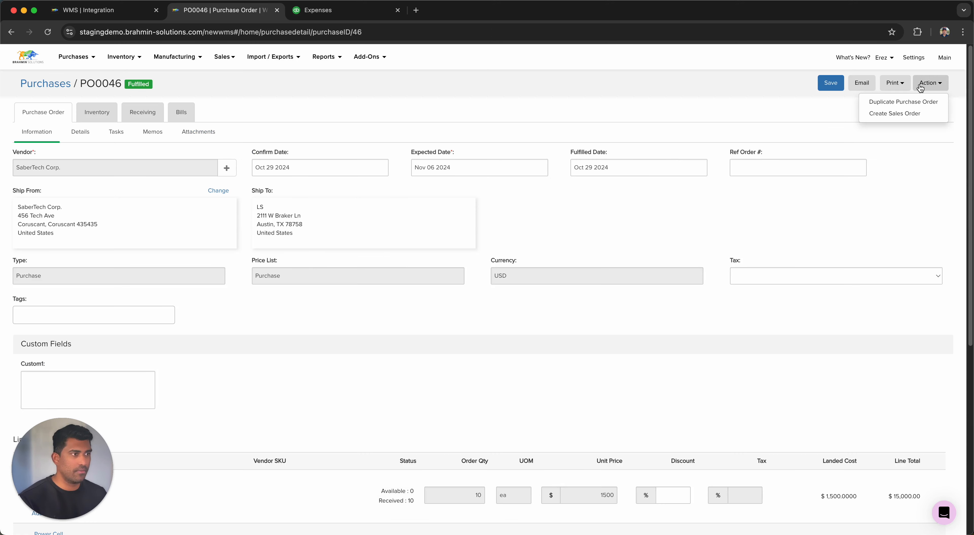
click(889, 103)
click(489, 324)
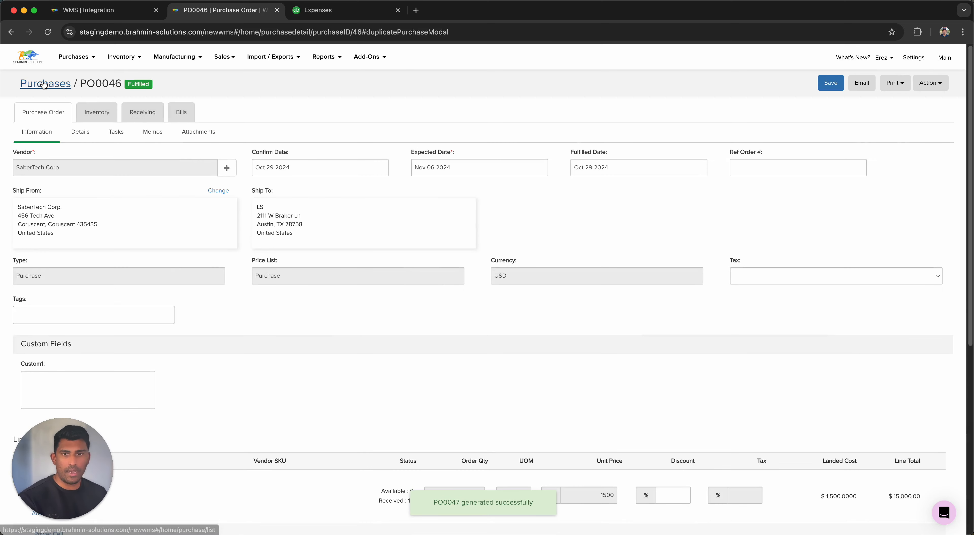
click(43, 84)
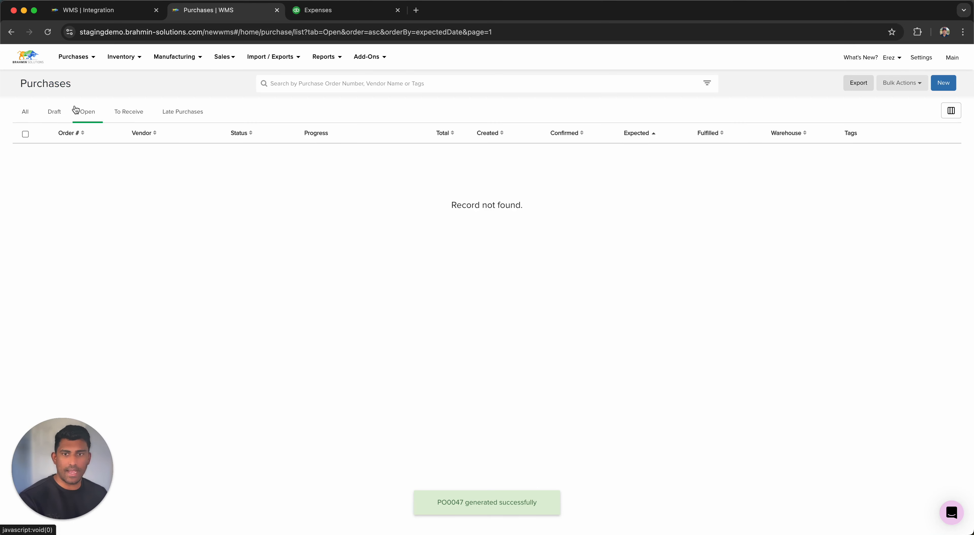
Open the duplicated SaberTech Corp. purchase order from the draft purchases and confirm it.
click(61, 111)
click(26, 156)
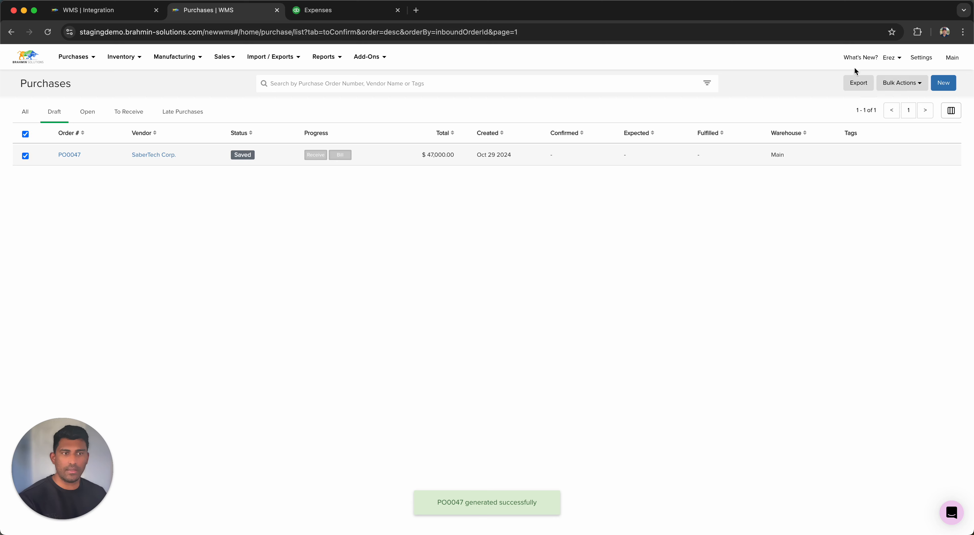
click(69, 154)
click(449, 269)
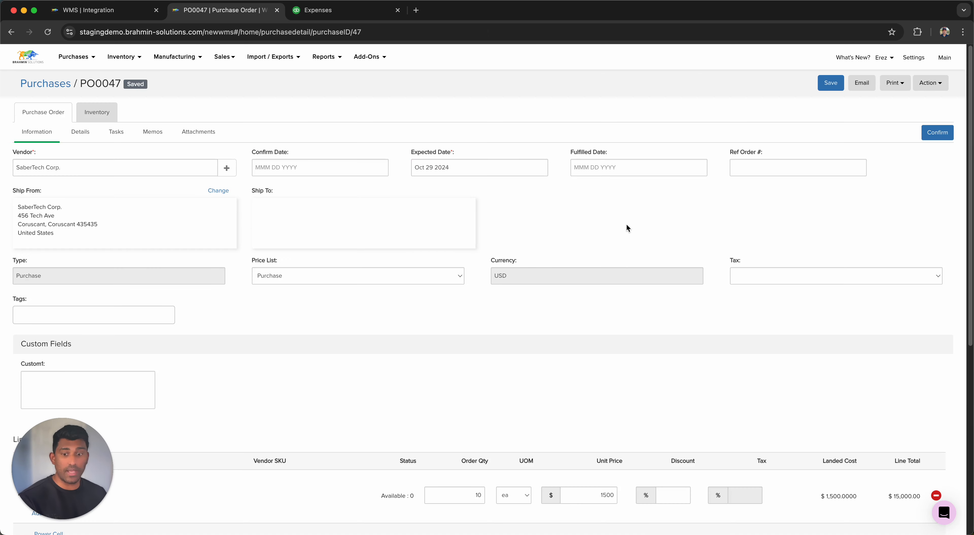
click(937, 133)
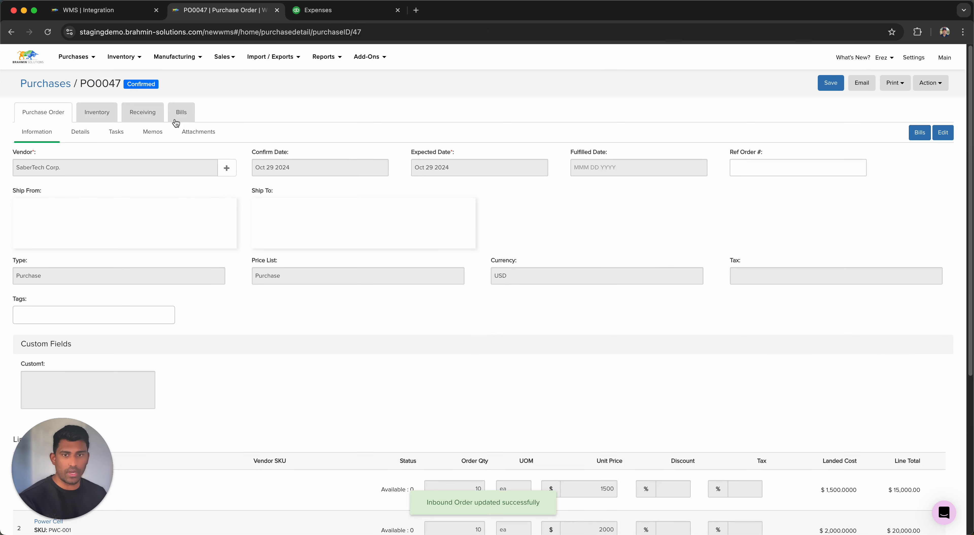
Start a receipt for the purchase order with 10 Control Modules placed in the Storage location.
click(151, 113)
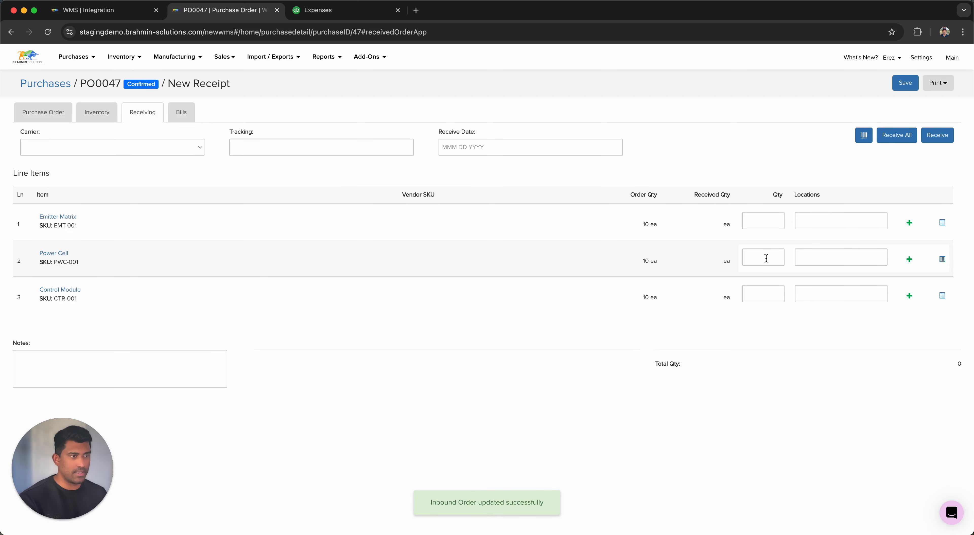
click(773, 293)
text(1)
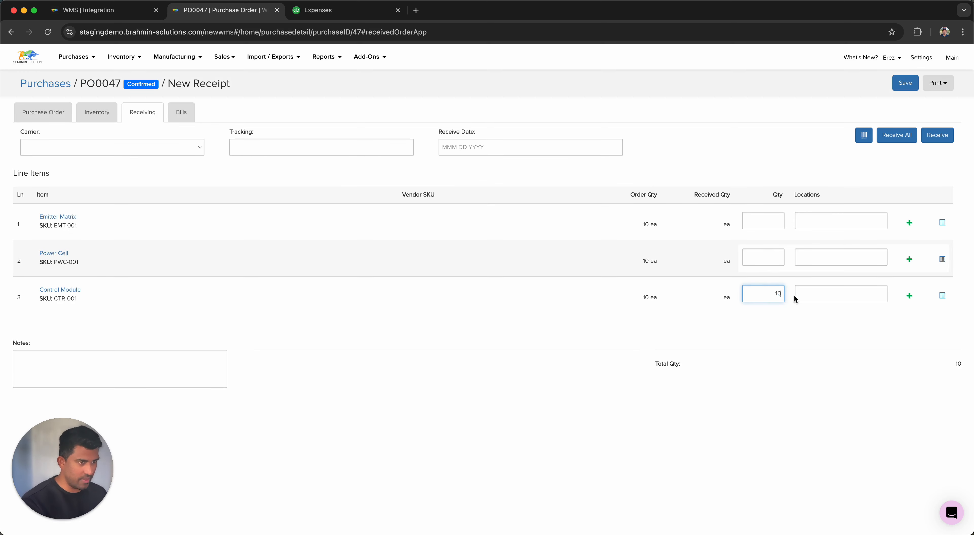
text(0)
click(827, 292)
text(st)
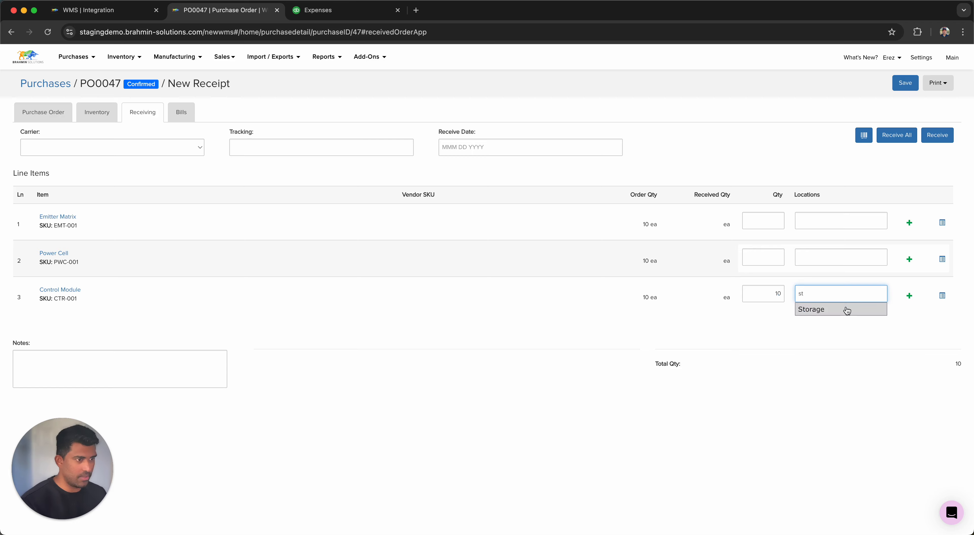
click(846, 307)
Auto-generate serial numbers for the Control Module line and receive it.
click(942, 295)
click(295, 237)
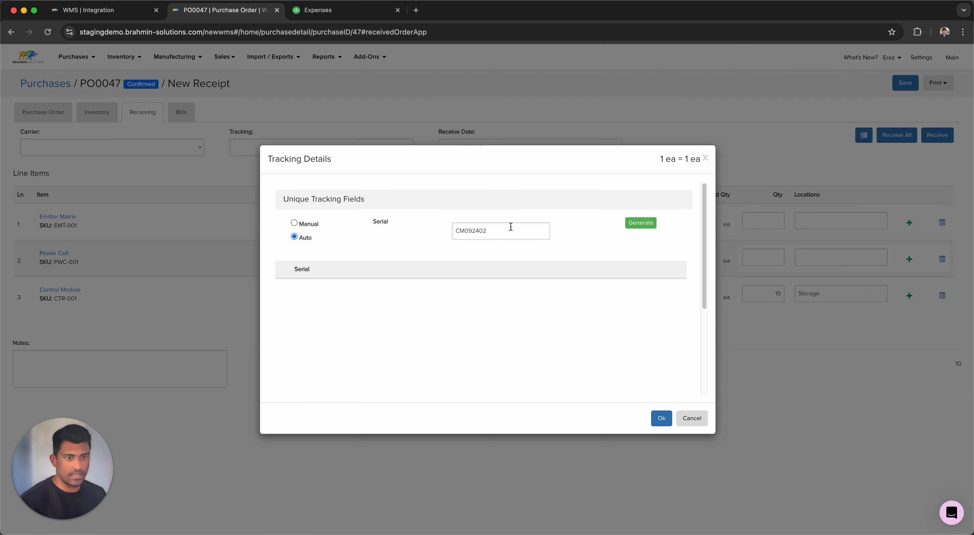
click(643, 224)
click(660, 418)
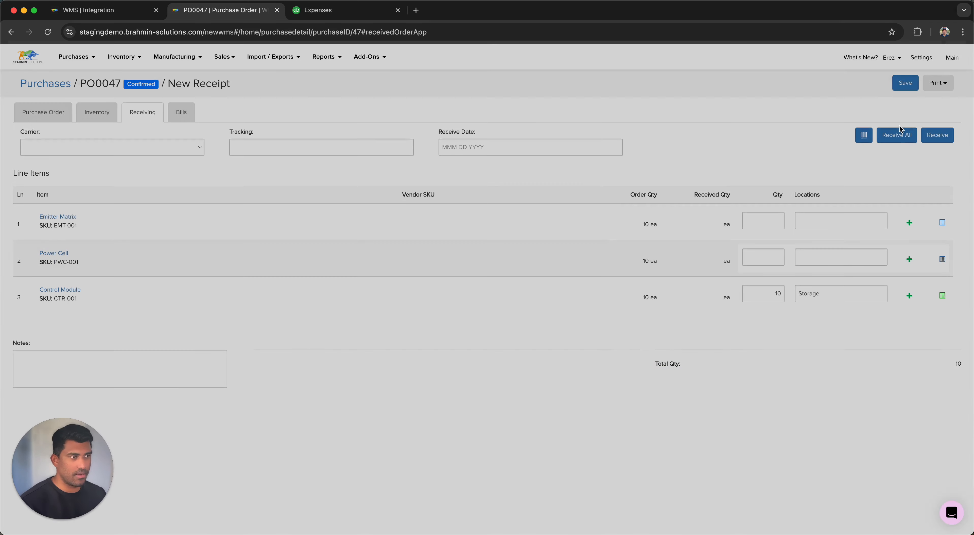
click(937, 134)
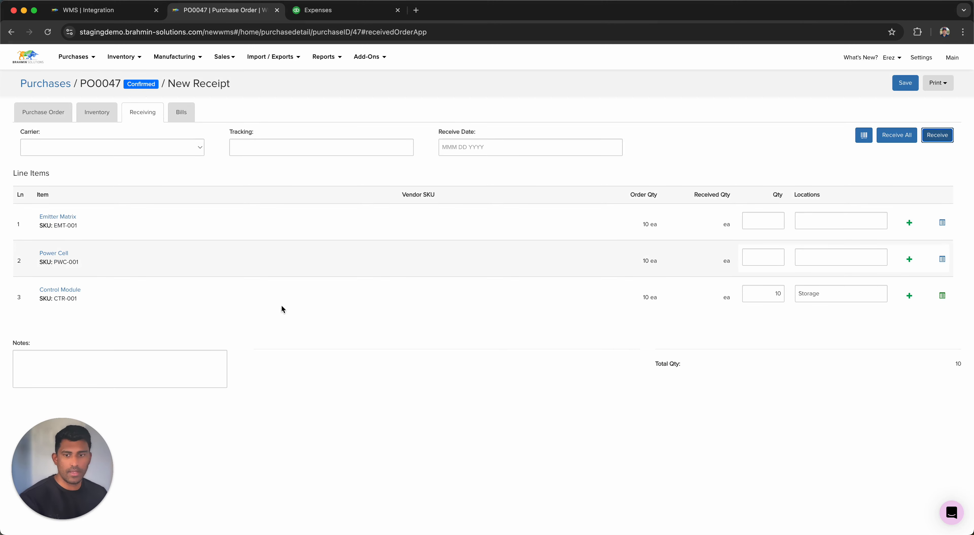
Review the received Control Module line on the purchase order, then switch to QuickBooks and inspect the journal entry of that receipt.
click(42, 112)
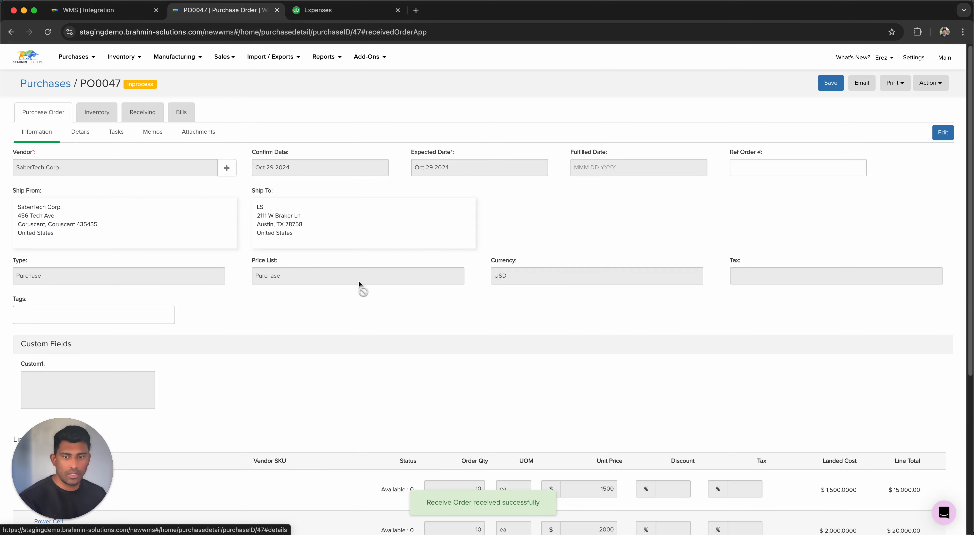
scroll(461, 316, down, 6)
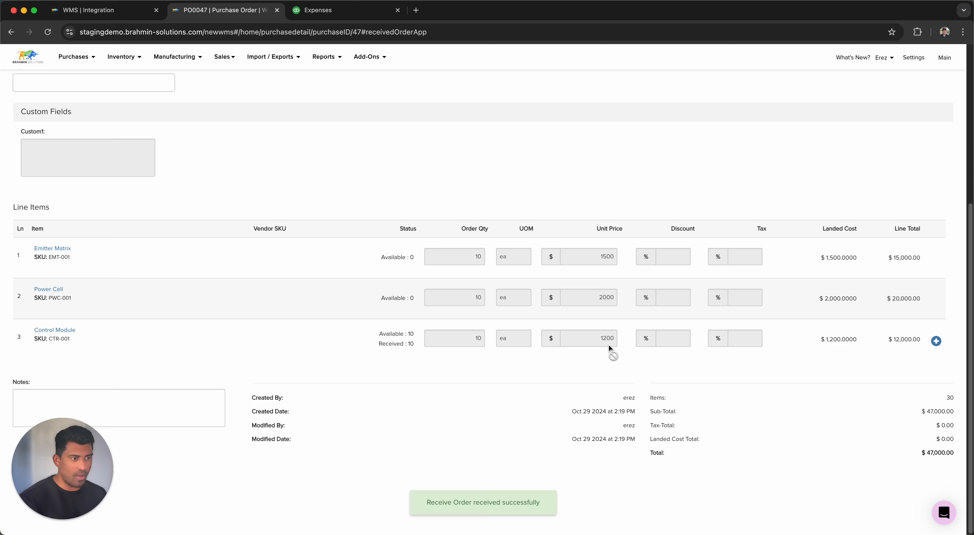
click(344, 16)
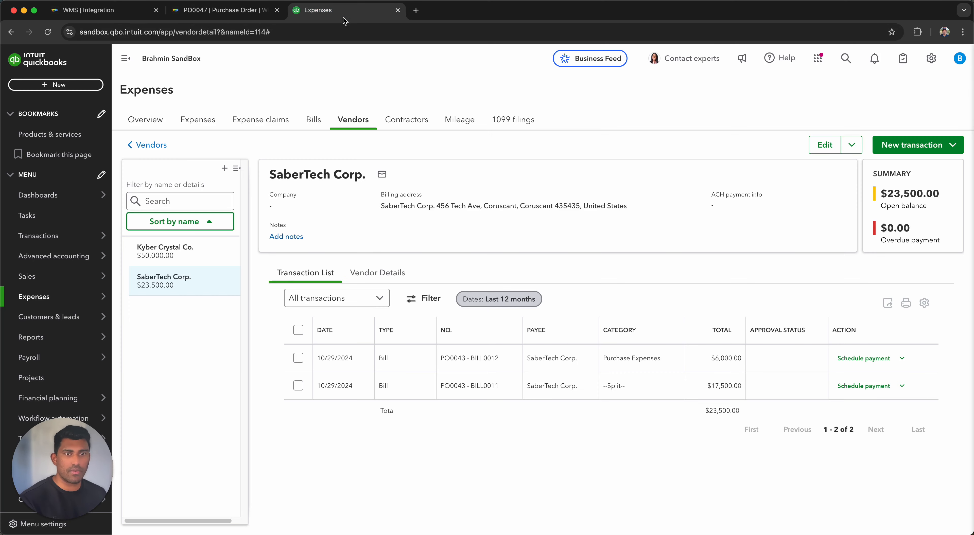
click(857, 59)
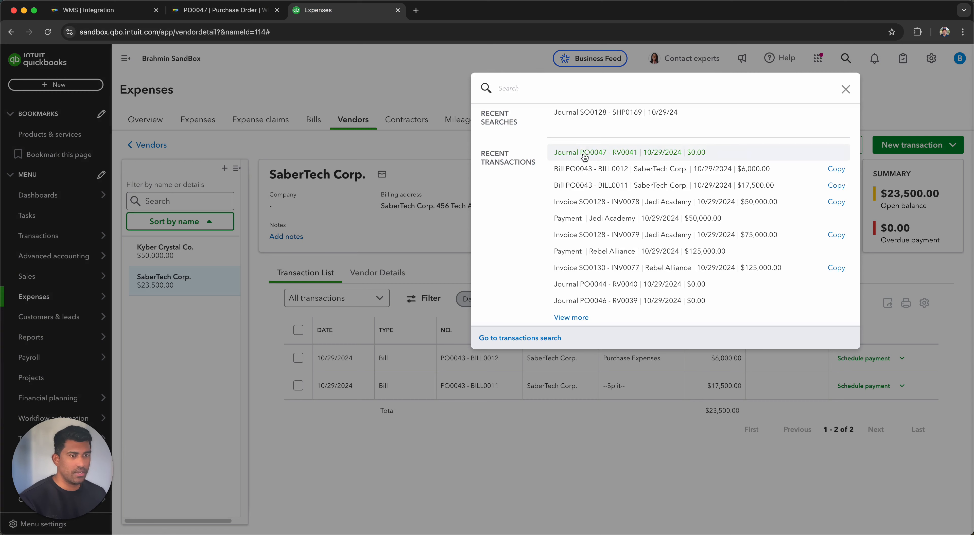
click(585, 157)
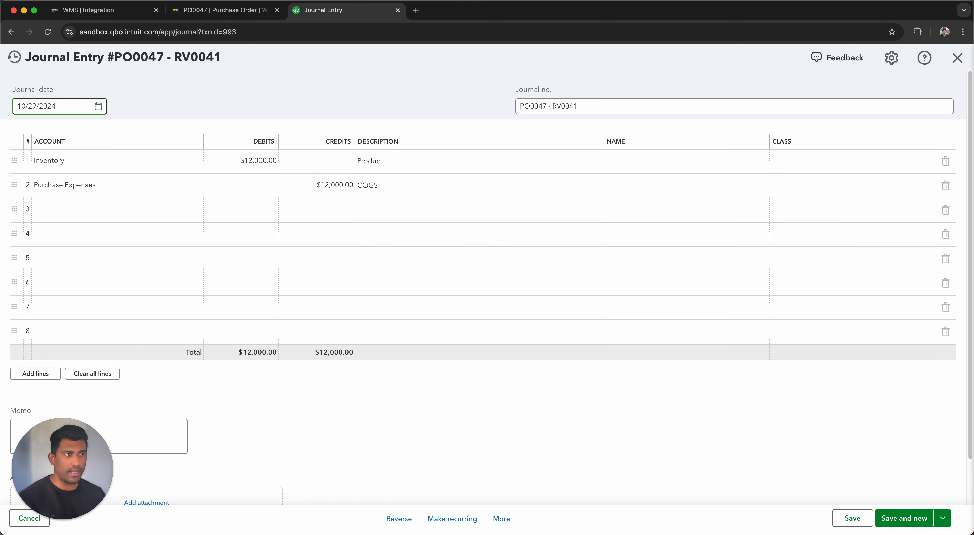
click(957, 58)
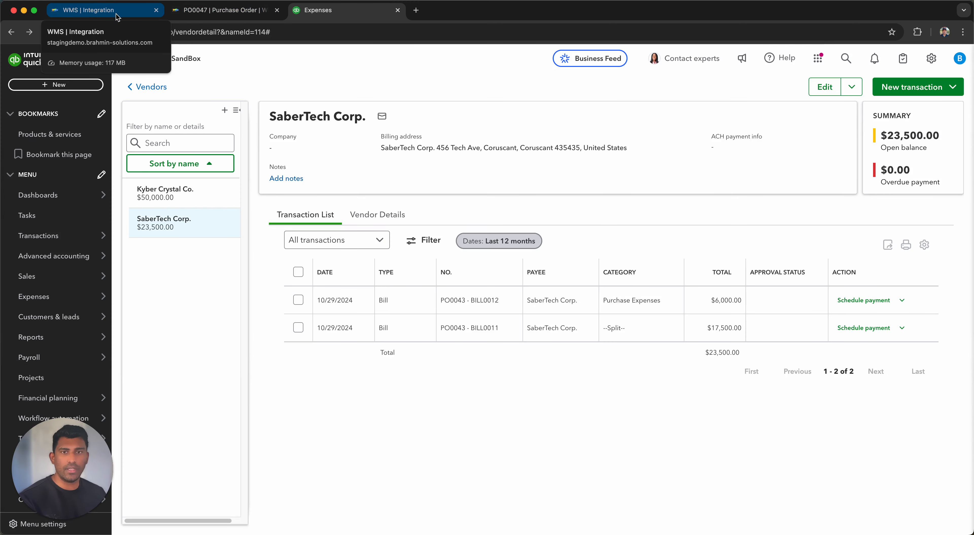
Switch to Brahmin Solutions, view the shipping page of the open Jedi Academy sales order, and open the Inventory Adjustment page.
click(91, 12)
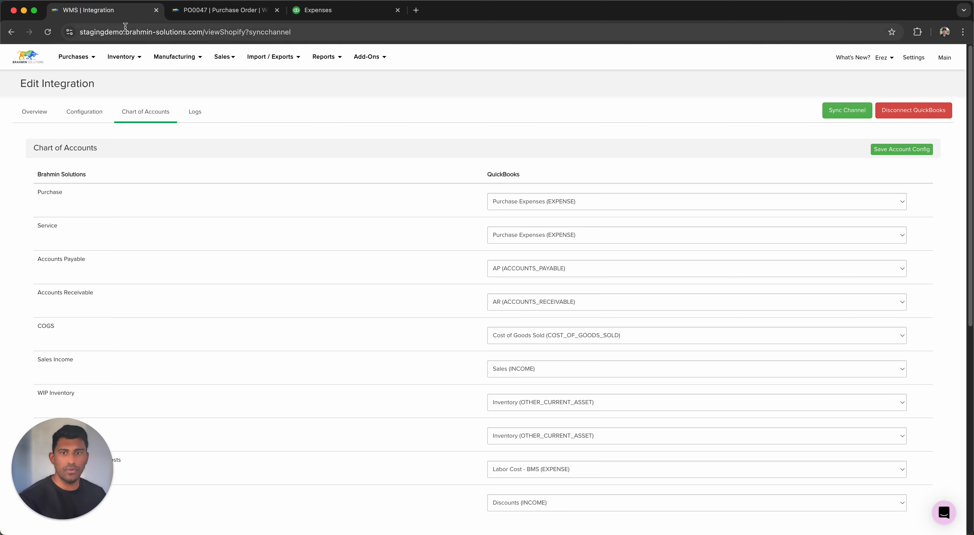
click(212, 11)
mouse_move(228, 64)
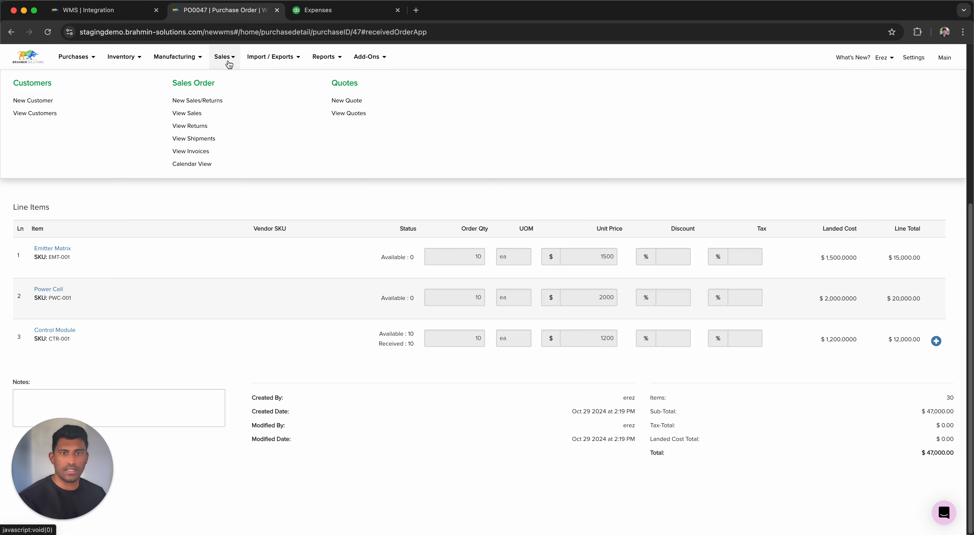
click(180, 119)
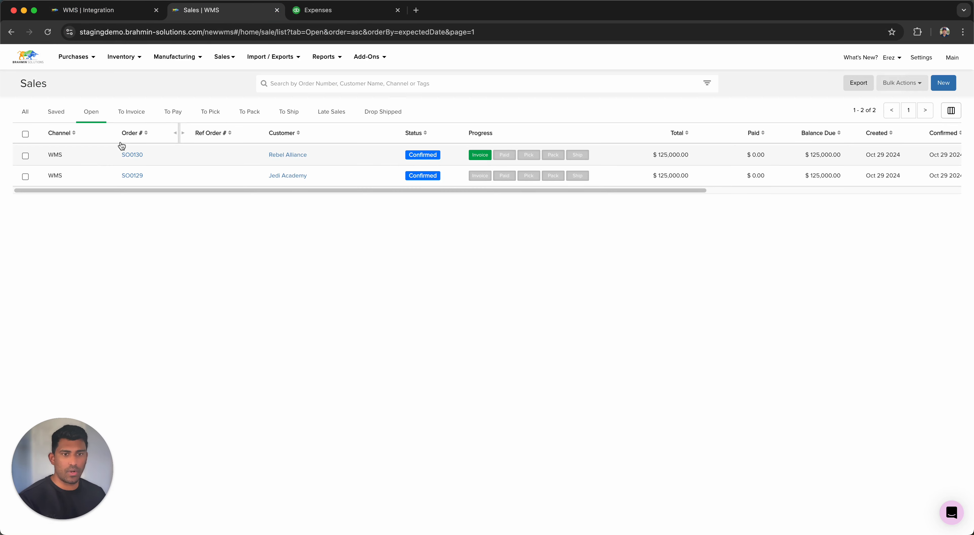
click(134, 176)
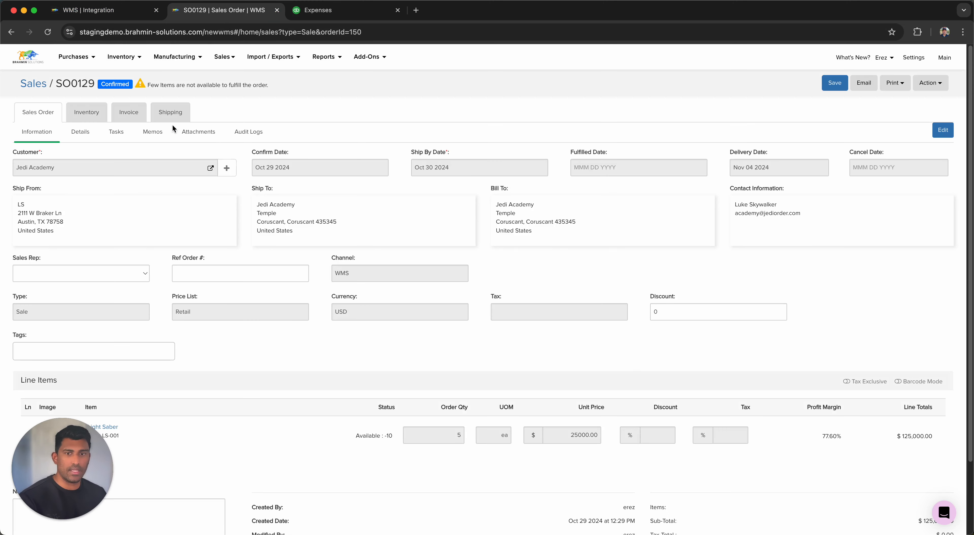
click(173, 120)
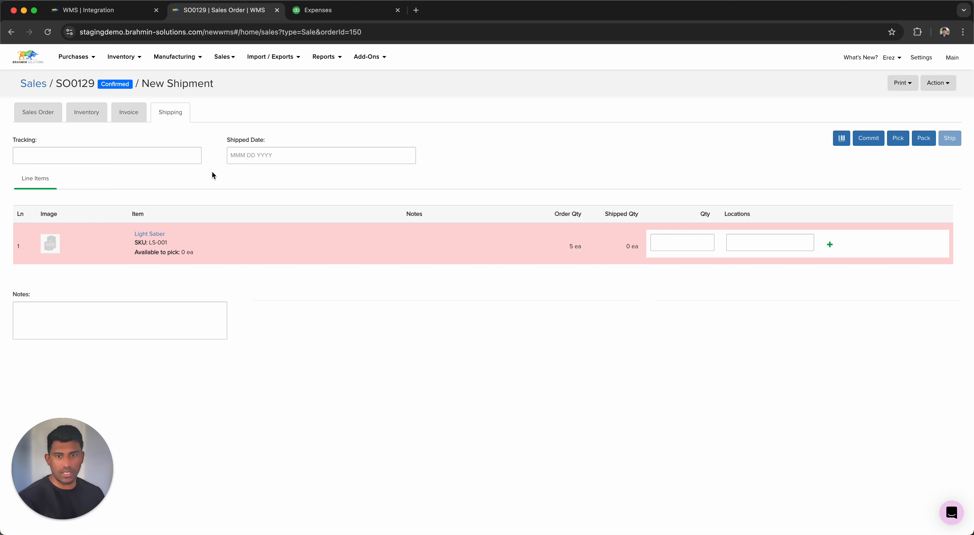
click(125, 67)
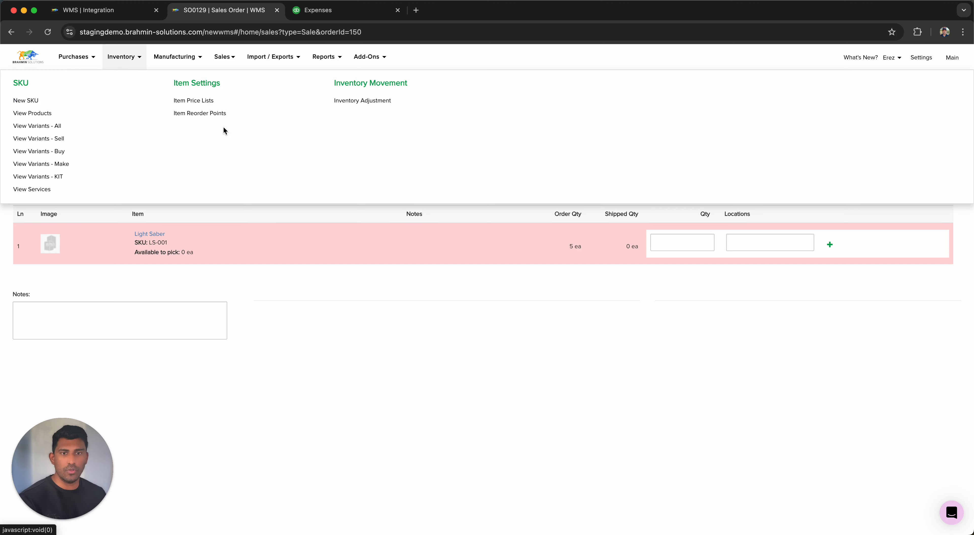
click(337, 101)
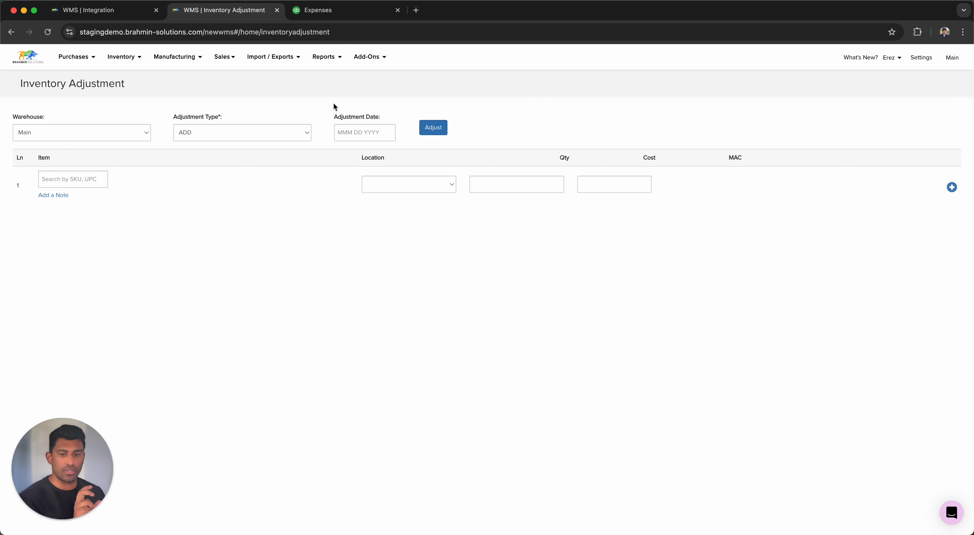
Open the work order of the open Light Saber manufacturing order and review its component items.
click(190, 66)
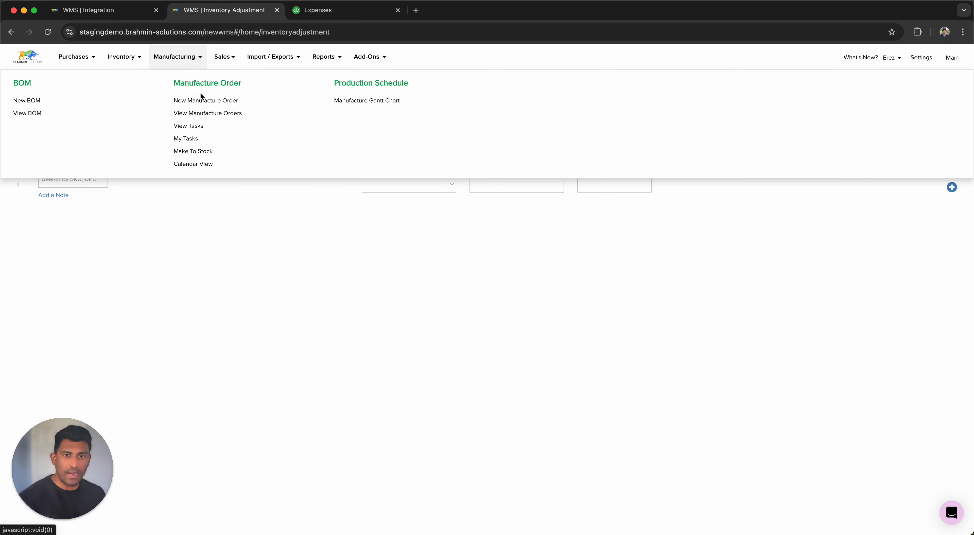
click(208, 113)
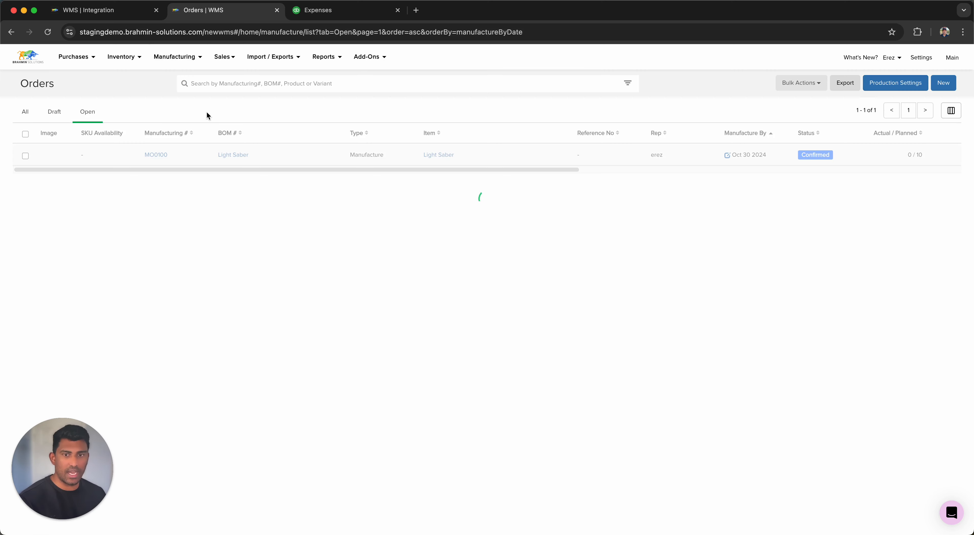
click(148, 155)
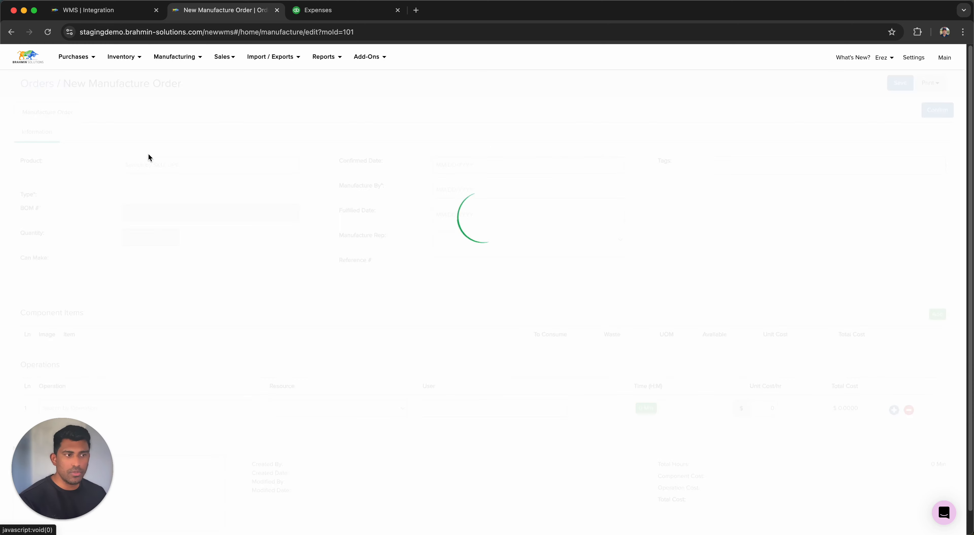
click(120, 113)
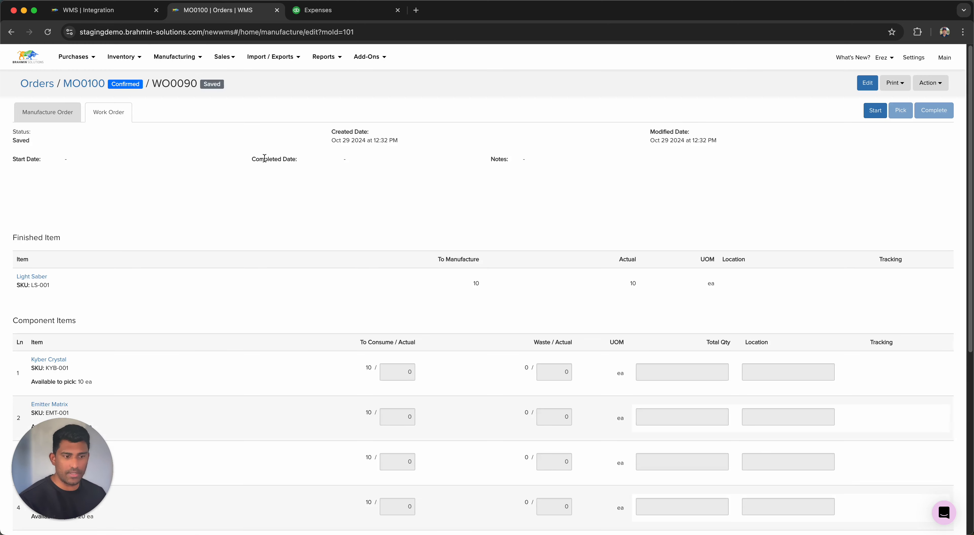
scroll(450, 175, down, 4)
scroll(877, 104, up, 4)
Start the Light Saber work order and pick its components.
click(872, 112)
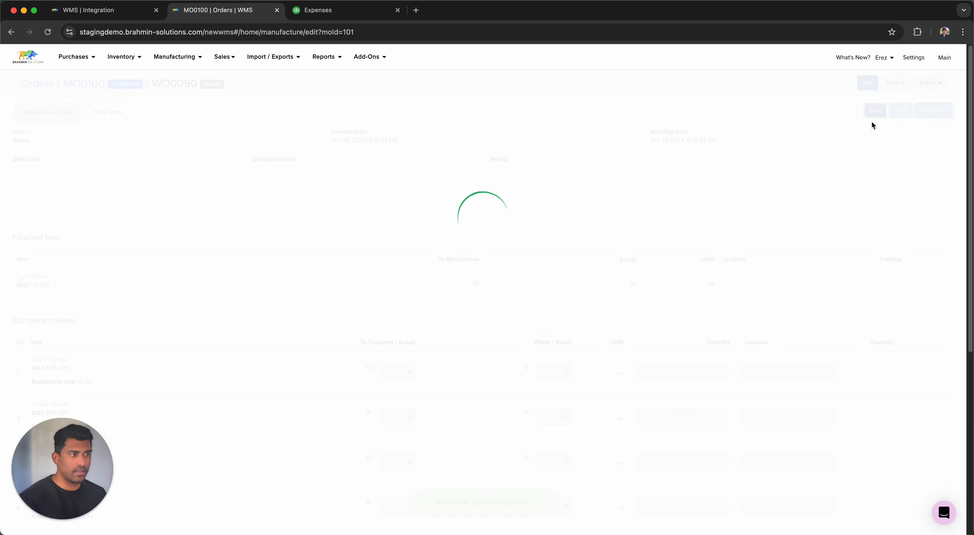
click(897, 110)
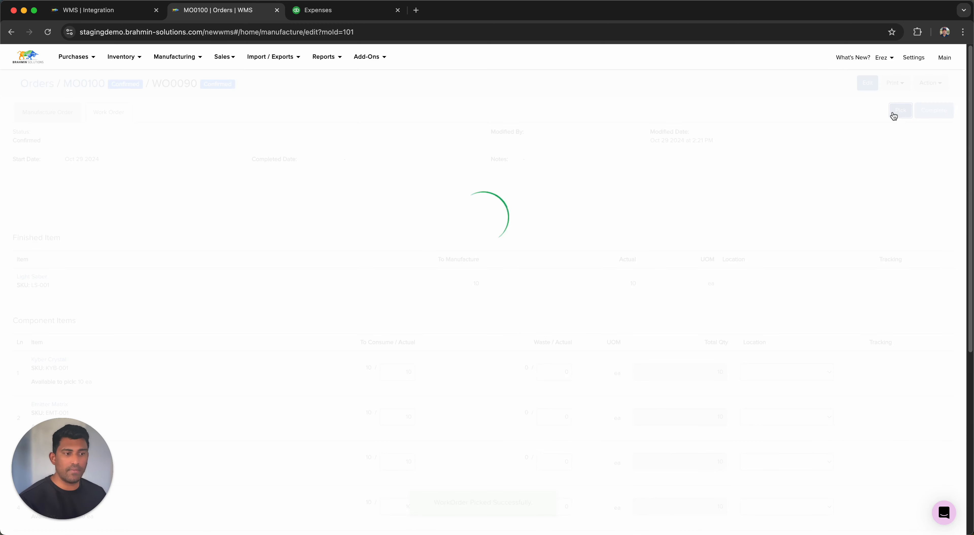
scroll(597, 261, down, 5)
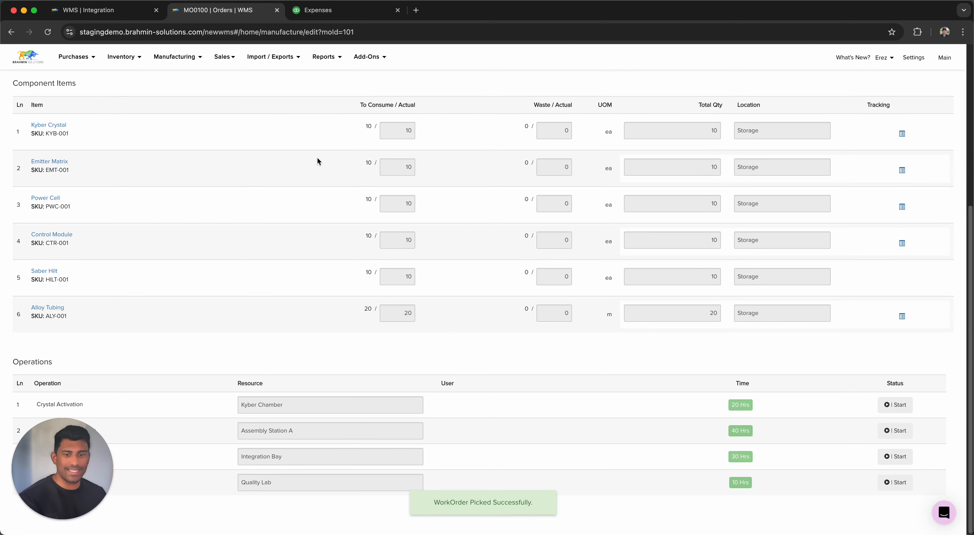
Switch to QuickBooks and inspect the most recent journal entry, created for the picked work order, then close it.
click(342, 9)
click(850, 60)
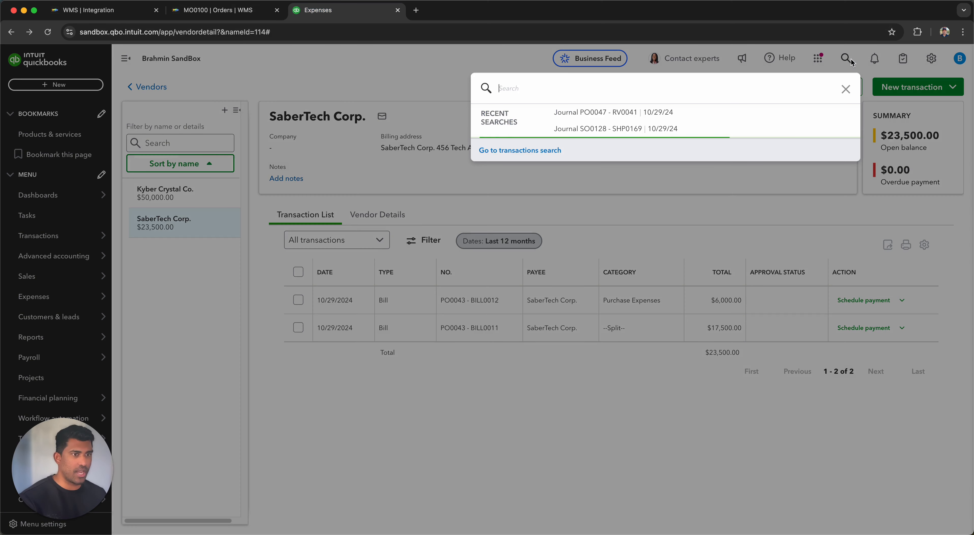
click(722, 158)
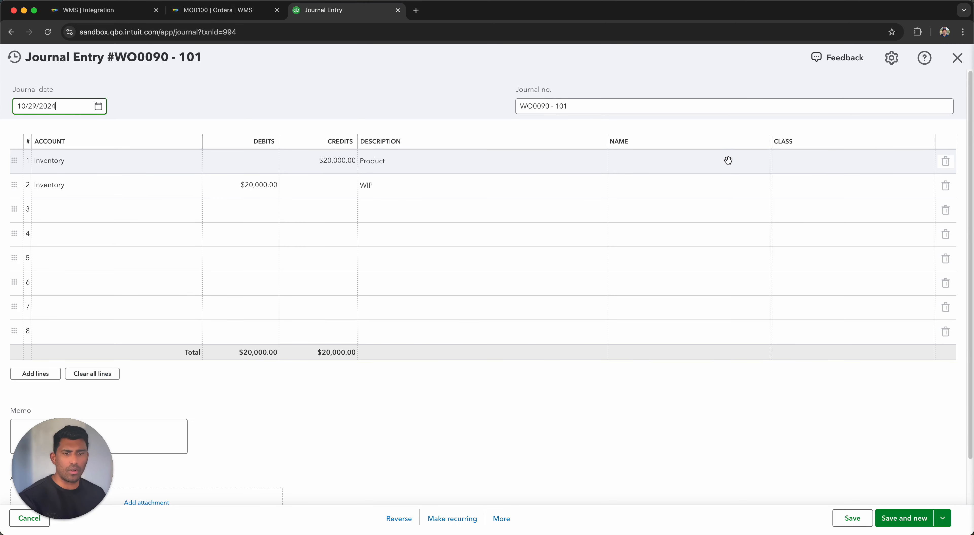
click(950, 58)
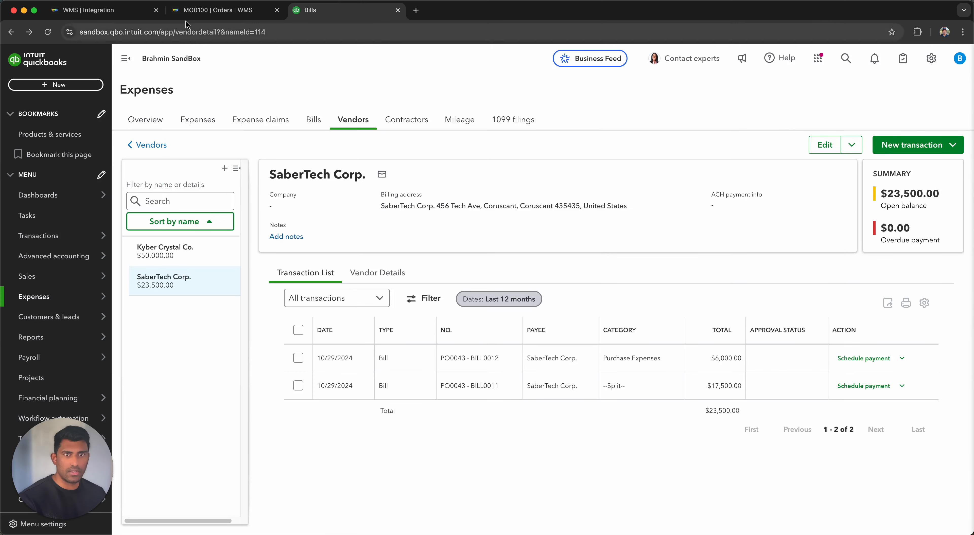
Review the Light Saber manufacture order's component and operation costs in Brahmin Solutions, then switch back to QuickBooks.
click(233, 11)
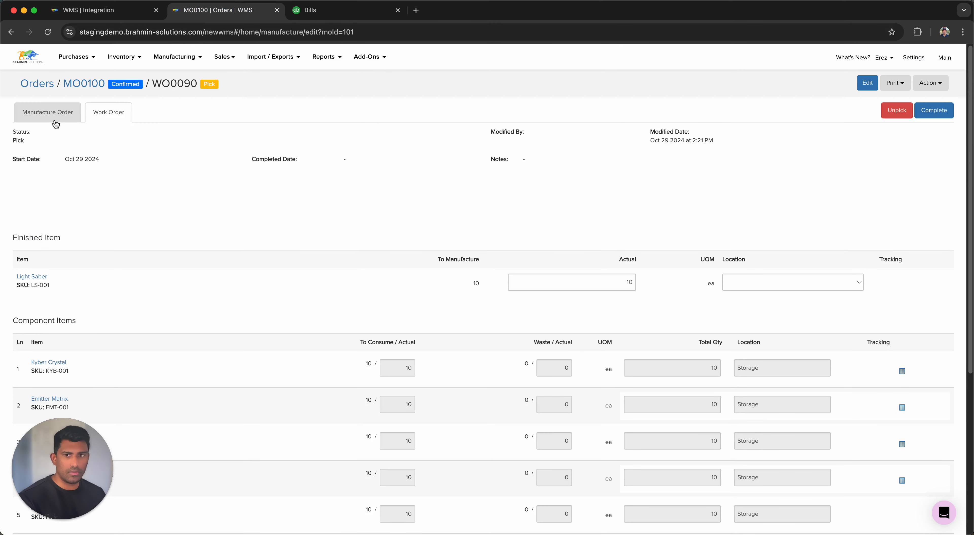
scroll(356, 321, down, 6)
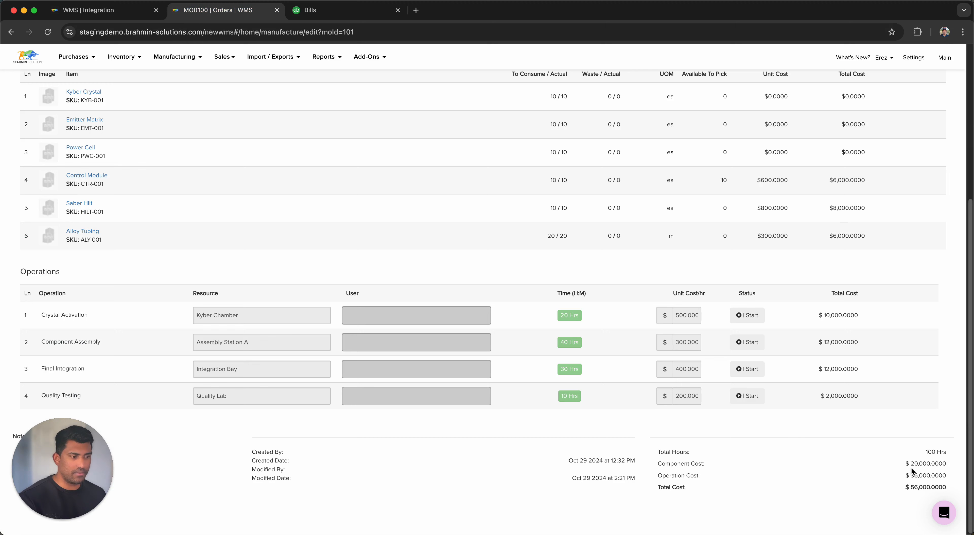
click(347, 12)
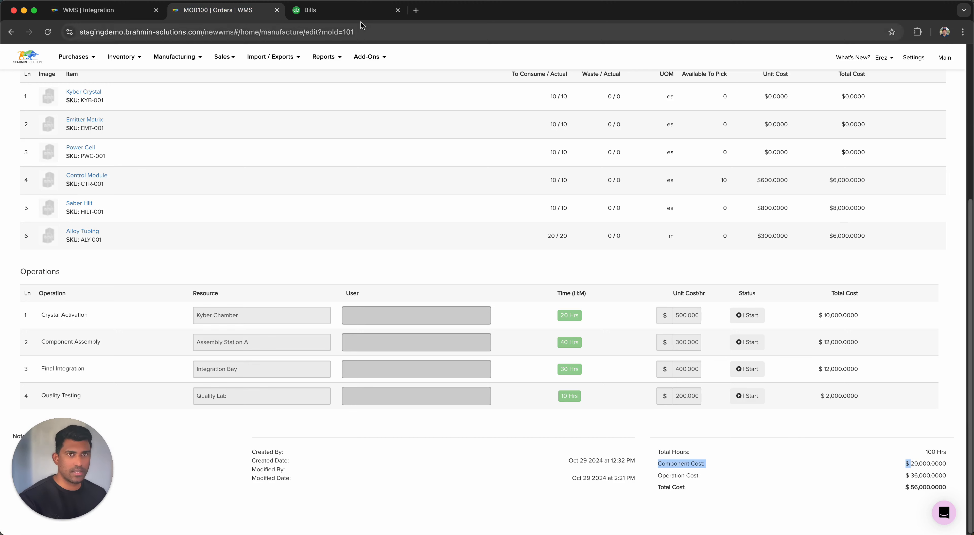
Check the recent transactions in QuickBooks search, close it, and return to the Light Saber manufacture order in Brahmin Solutions.
click(846, 58)
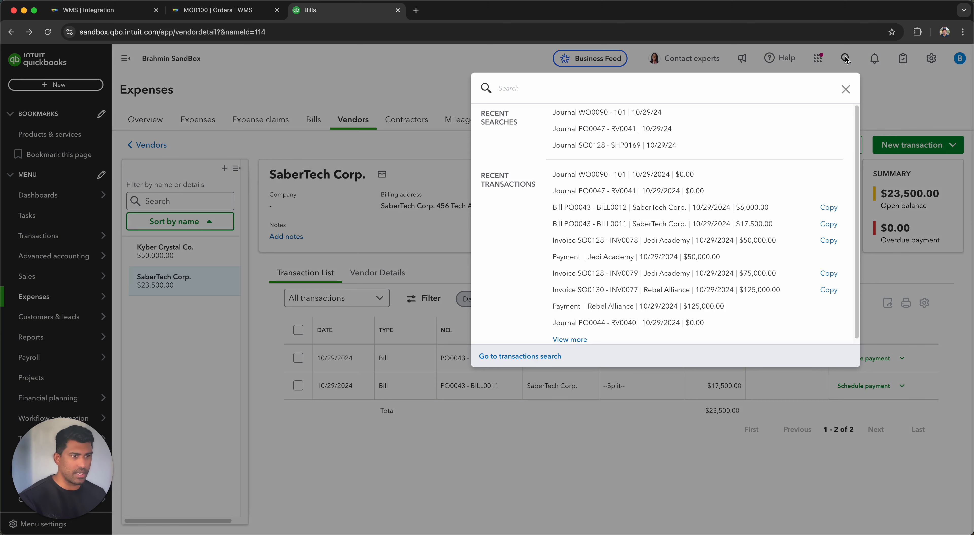
click(387, 63)
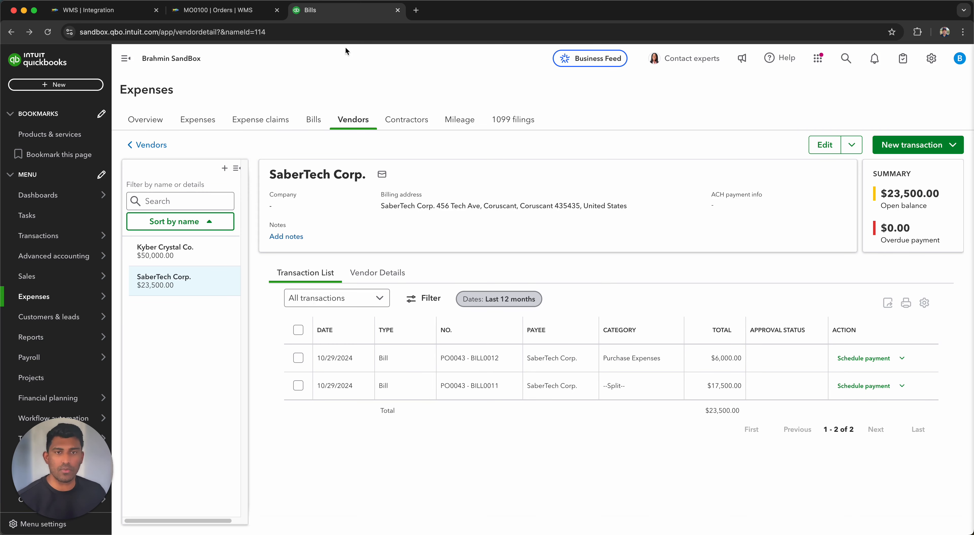
click(90, 10)
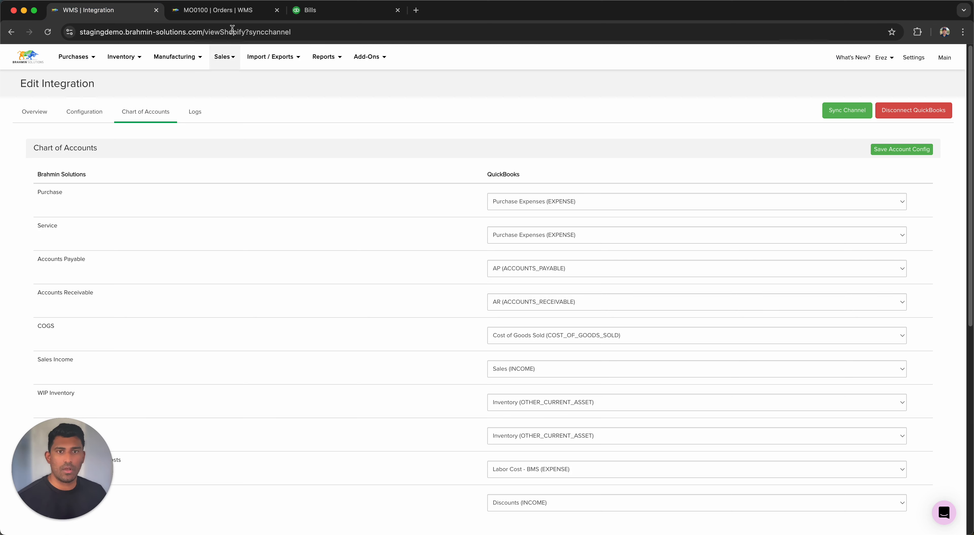
click(235, 15)
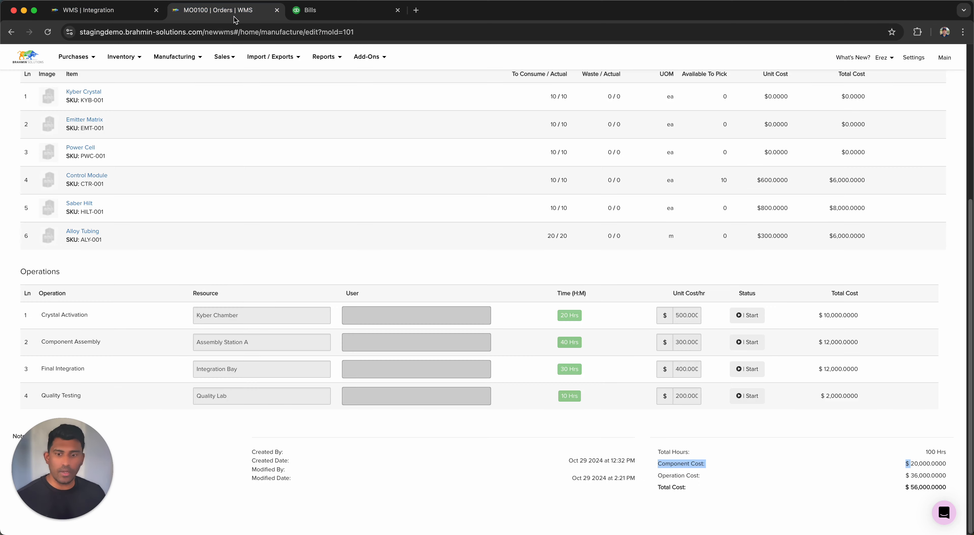
scroll(285, 174, up, 6)
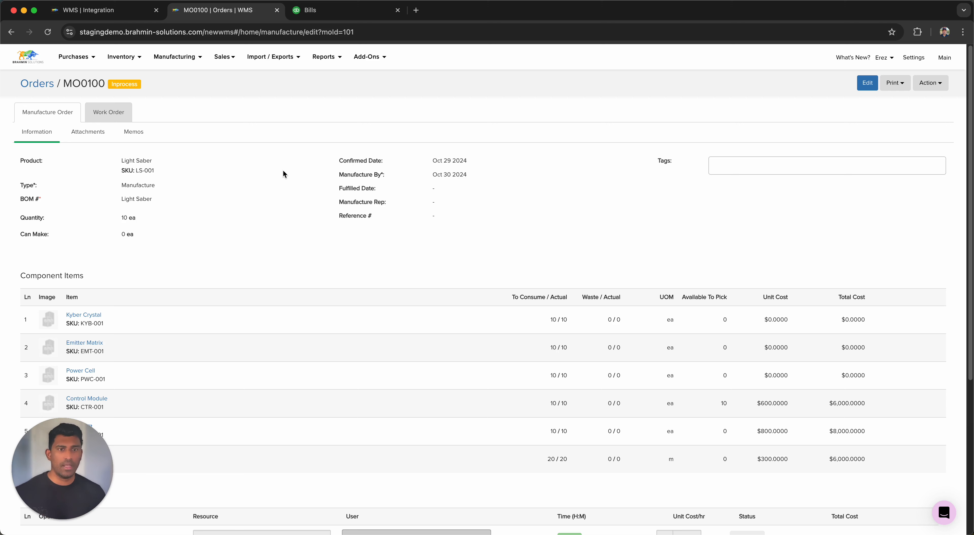
Open the QuickBooks integration from the Brahmin Solutions integrations list and view its logs of exported transactions.
click(379, 65)
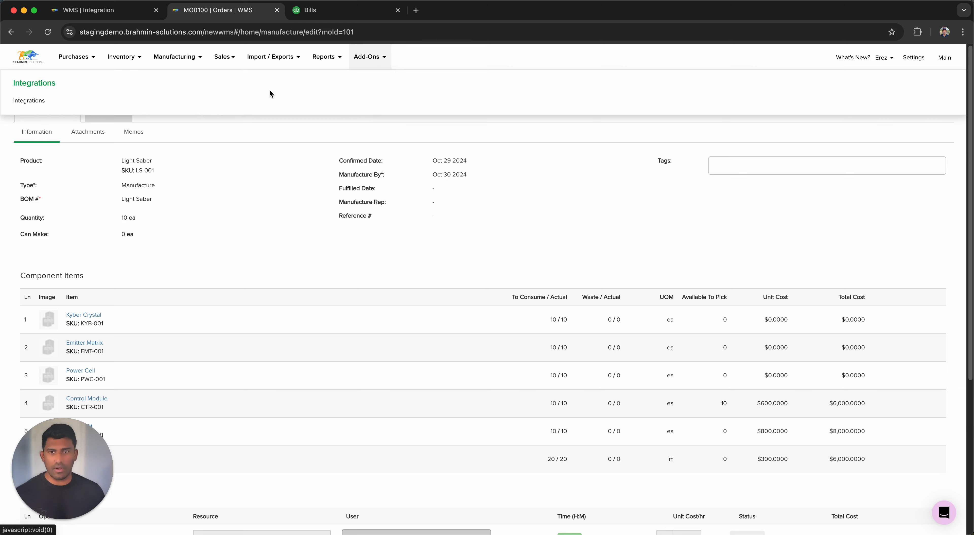
click(31, 107)
scroll(166, 337, down, 10)
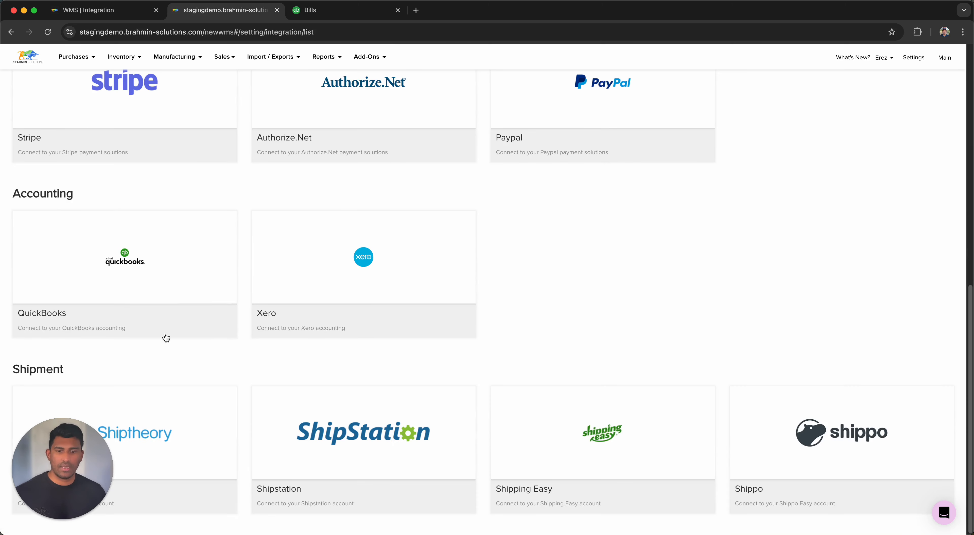
click(164, 251)
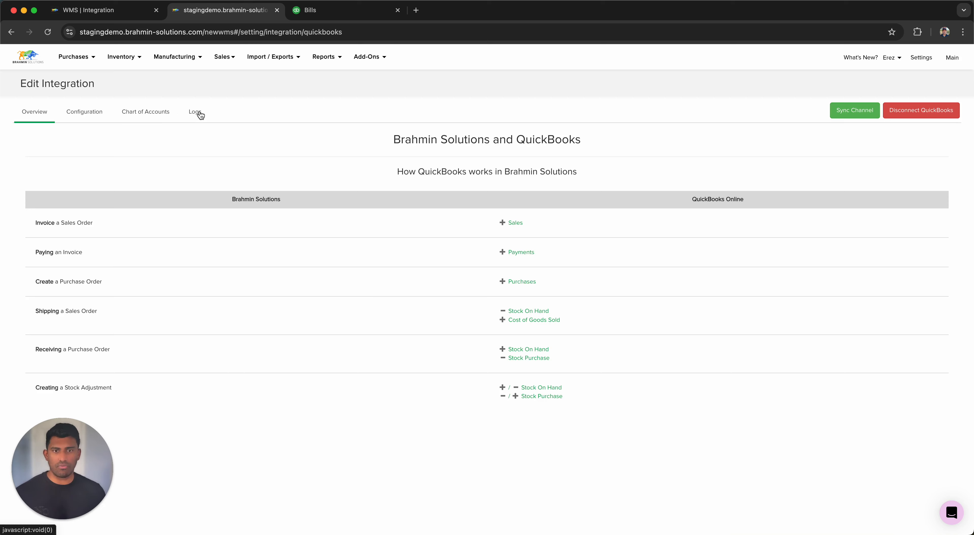
click(201, 115)
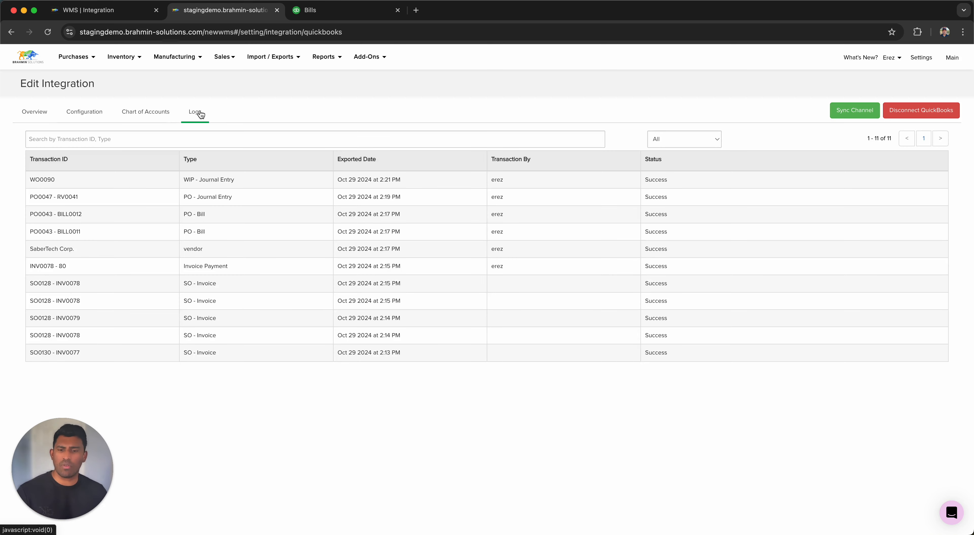